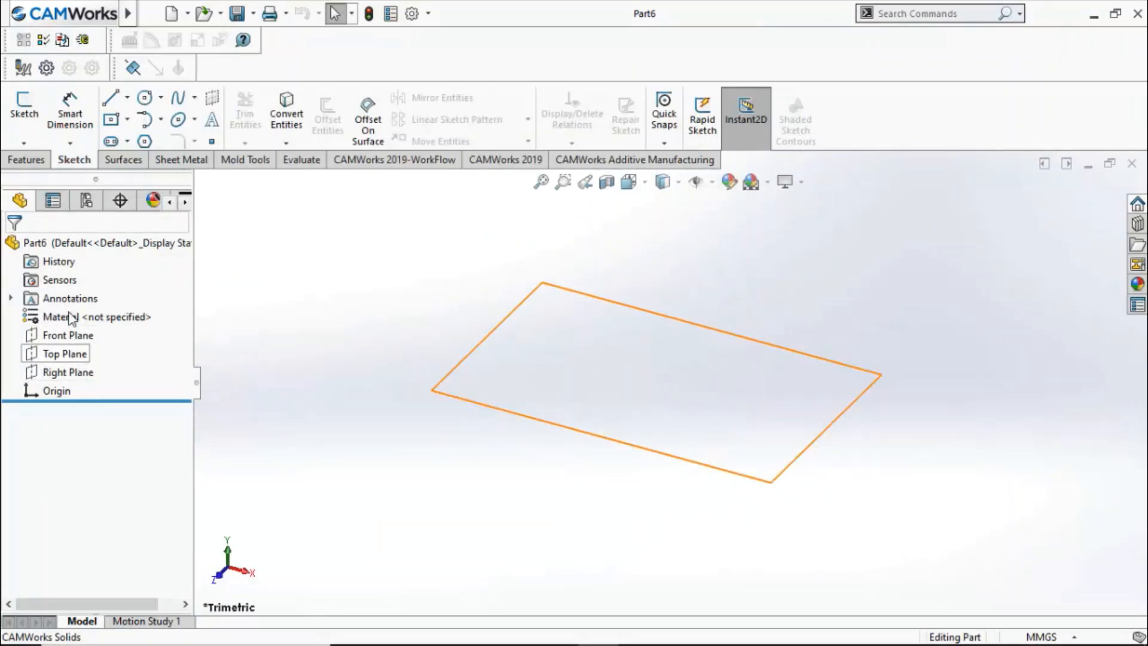
# - Start a new sketch on the Front Plane
pyautogui.click(25, 160)
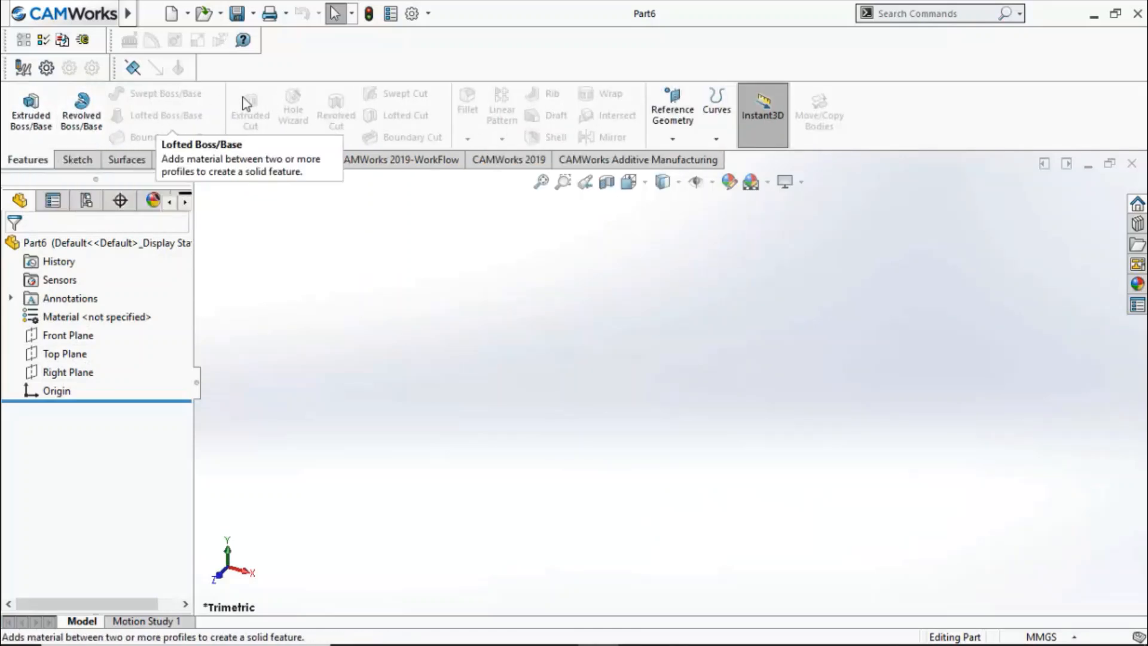
pyautogui.click(75, 159)
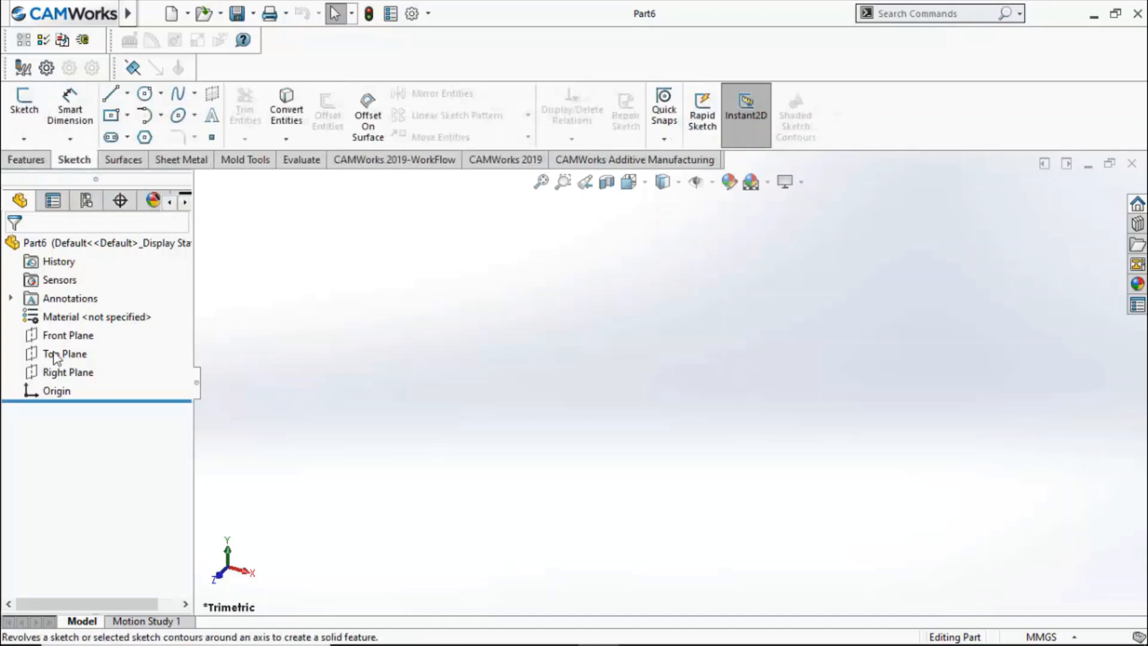
pyautogui.click(67, 337)
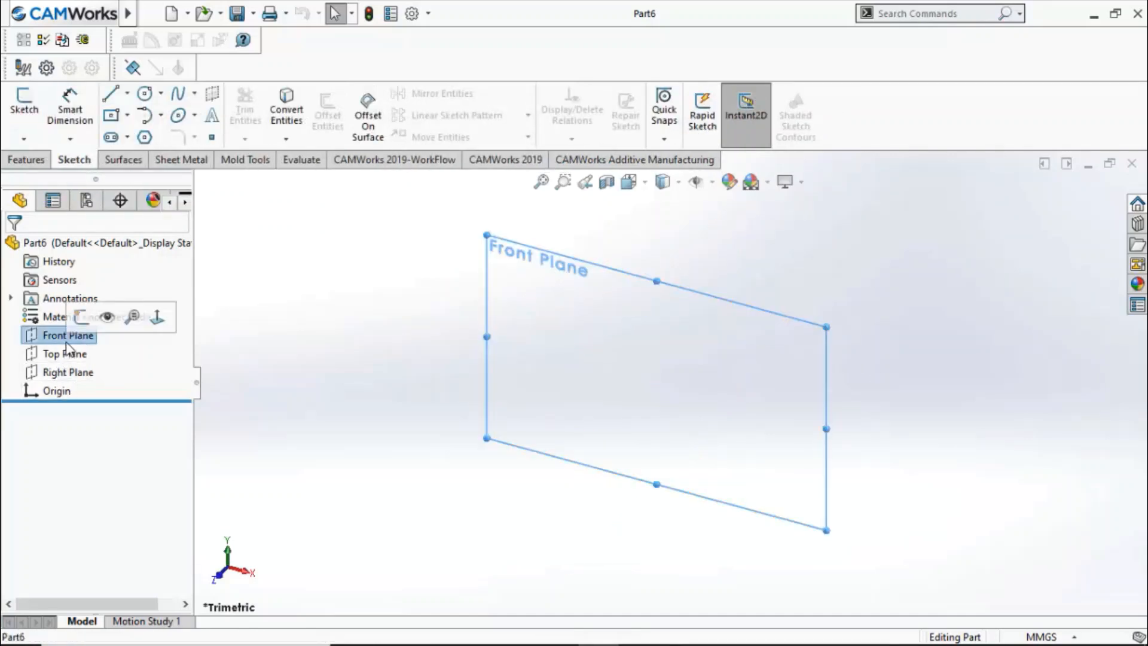
pyautogui.click(82, 317)
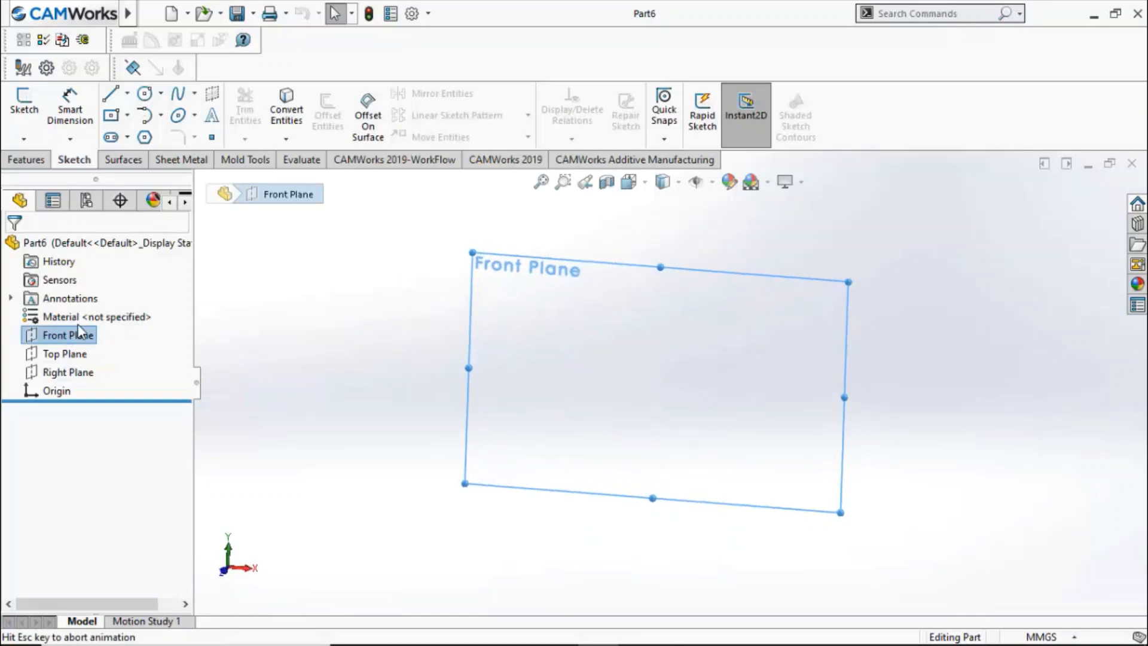
pyautogui.click(476, 354)
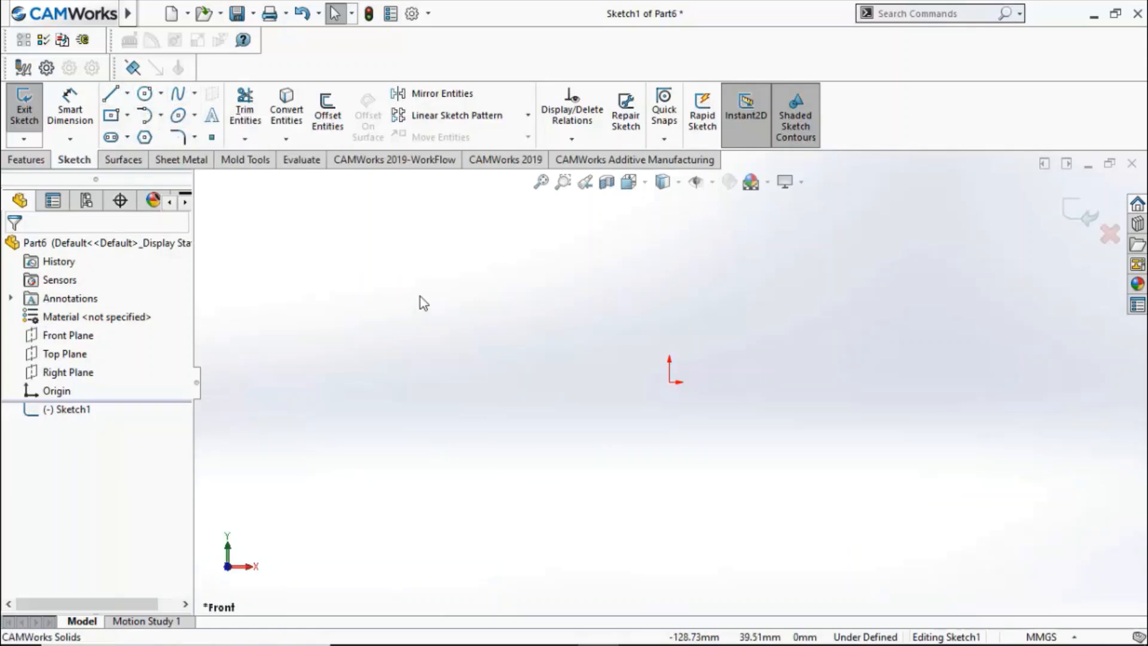
# - Sketch two circles above the origin, a left one about 41 mm in diameter and a larger one to its right
pyautogui.press('s')
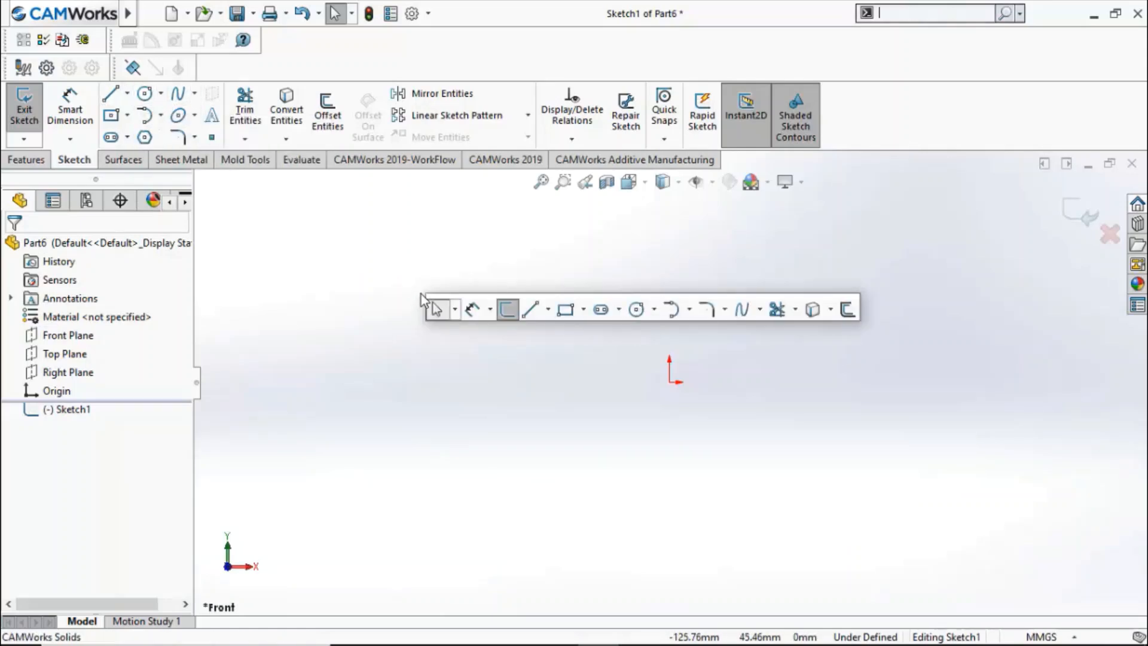
pyautogui.click(636, 309)
pyautogui.moveTo(513, 285); pyautogui.dragTo(548, 318)
pyautogui.moveTo(815, 244); pyautogui.dragTo(809, 312)
pyautogui.press('Escape')
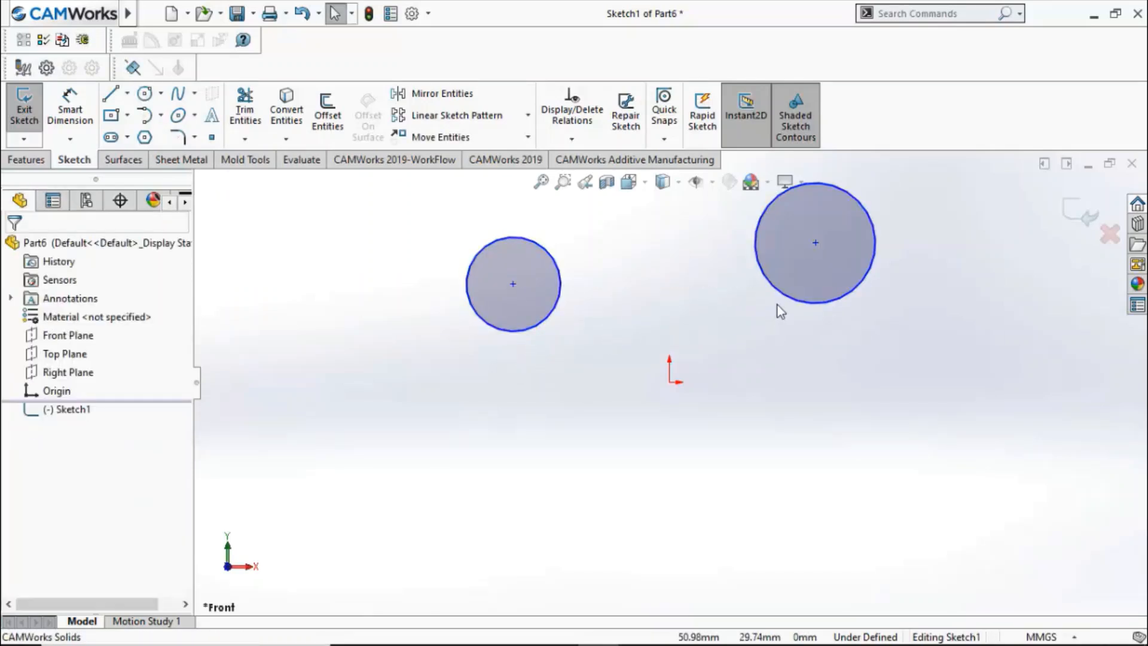
# - Draw a construction centerline from the center of the left circle to the center of the right circle
pyautogui.scroll(2, 655, 321)
pyautogui.scroll(-1, 687, 318)
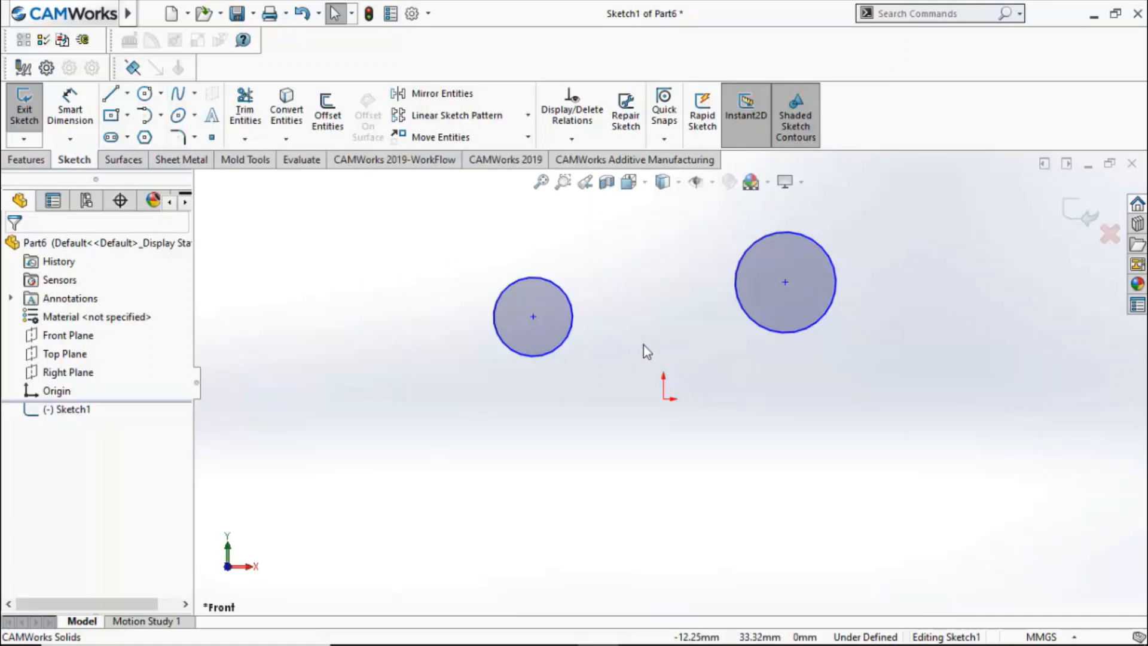
pyautogui.press('s')
pyautogui.click(658, 360)
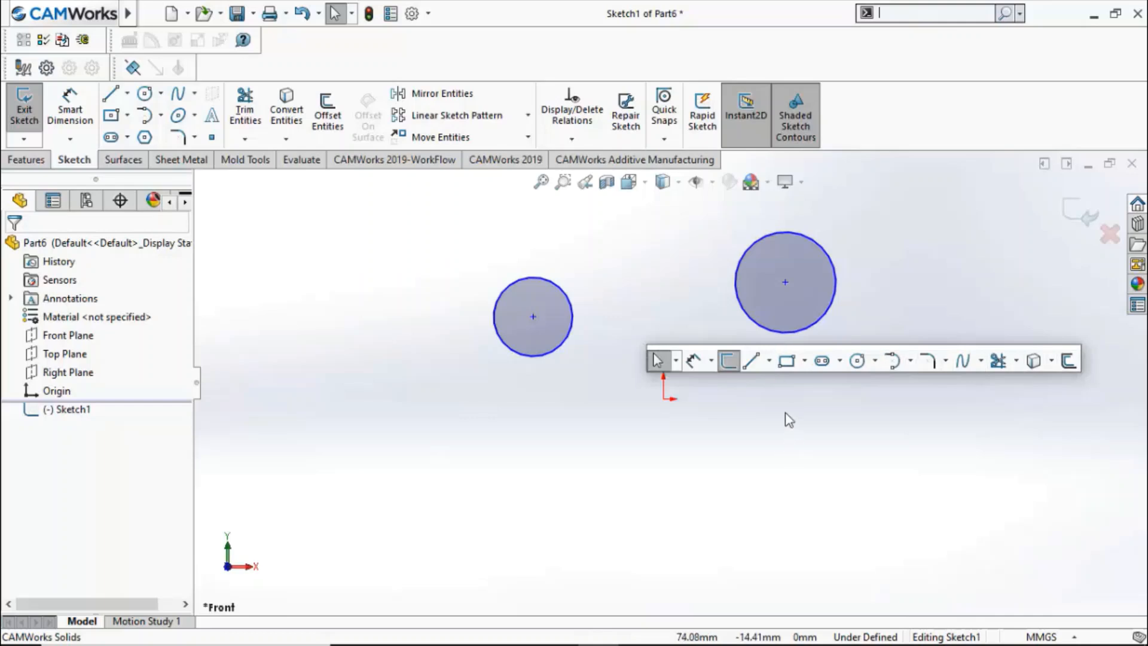
pyautogui.click(771, 364)
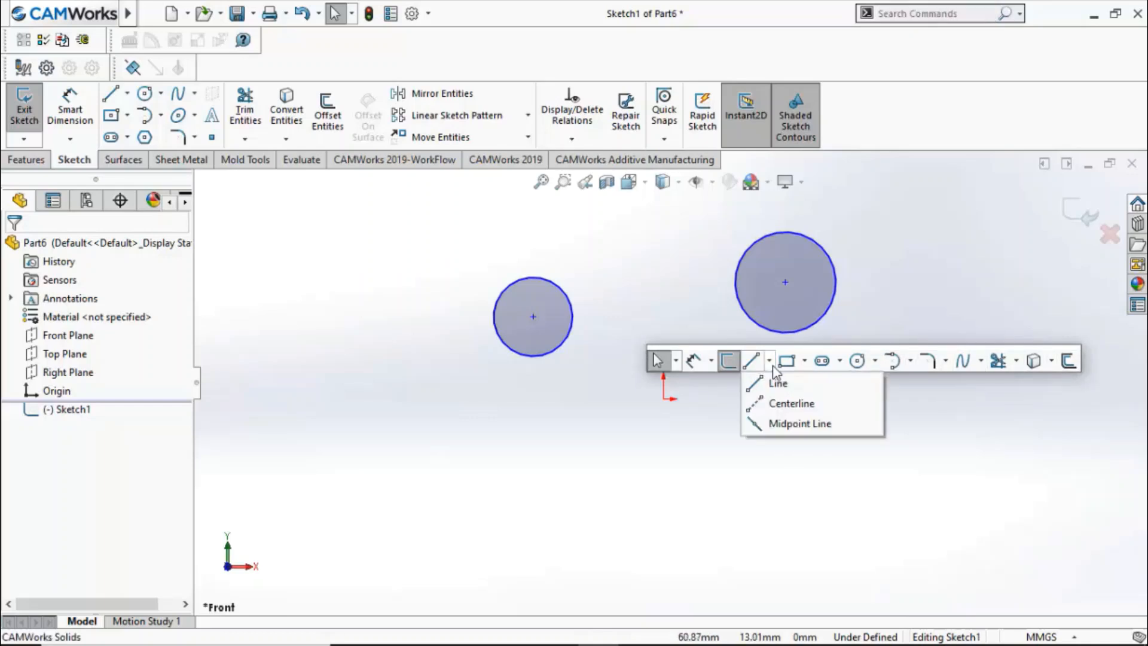
pyautogui.click(777, 402)
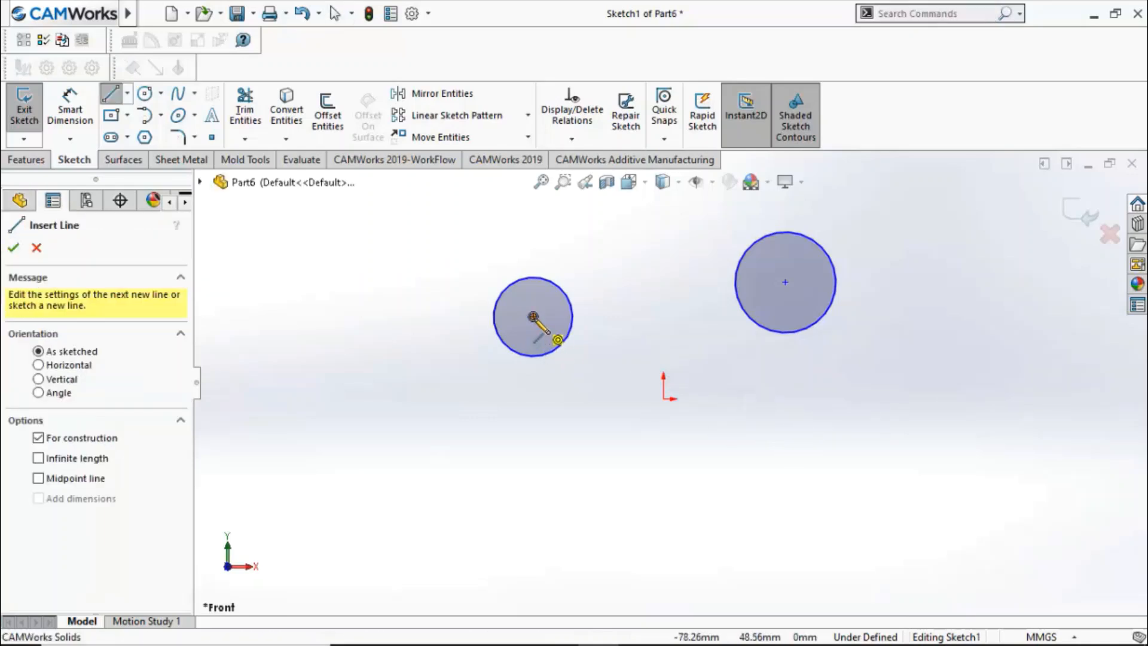
pyautogui.click(532, 317)
pyautogui.click(784, 282)
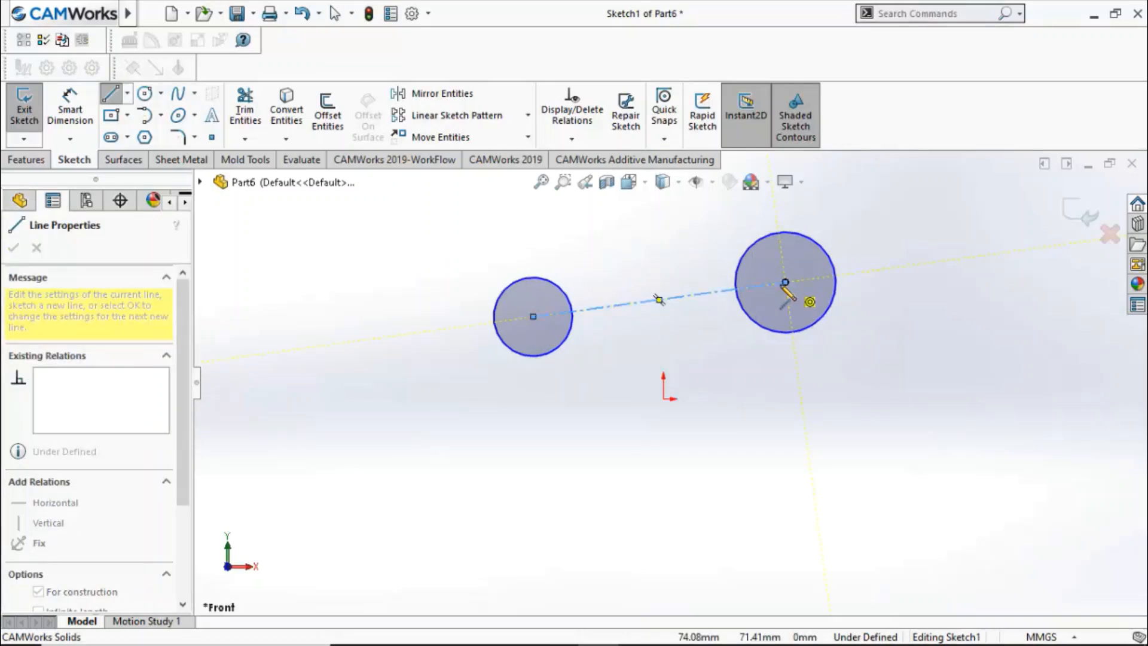
pyautogui.press('Escape')
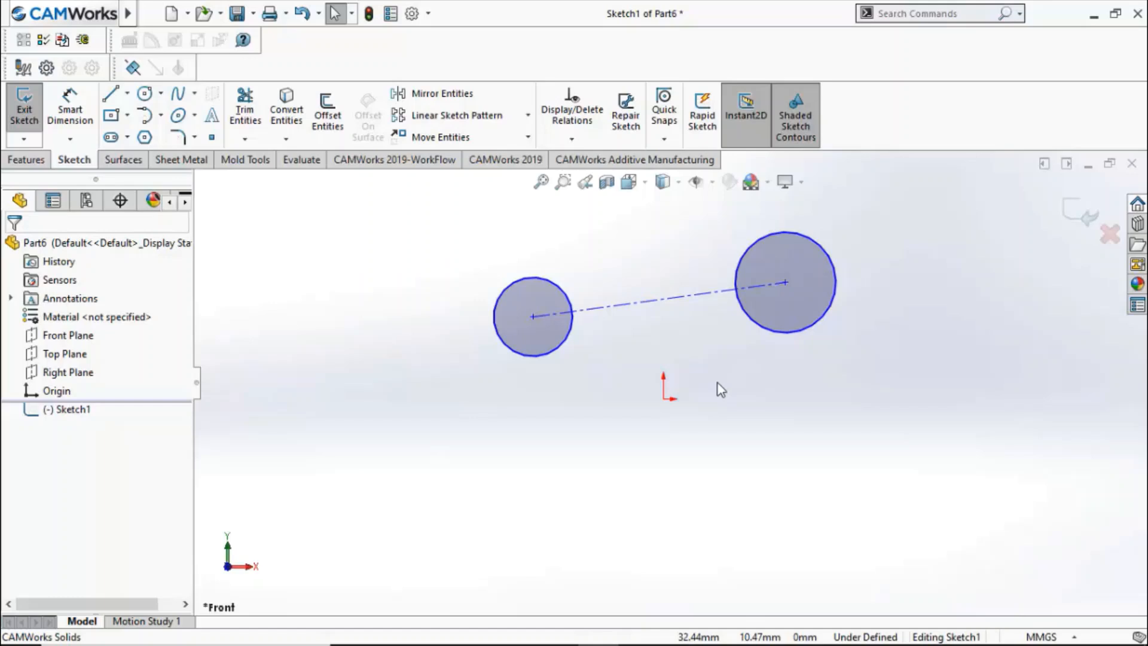
# - Center the construction line on the origin with a Midpoint relation and make the line horizontal
pyautogui.moveTo(649, 302)
pyautogui.mouseDown()
pyautogui.moveTo(640, 355)
pyautogui.moveTo(672, 278)
pyautogui.moveTo(651, 345)
pyautogui.moveTo(651, 266)
pyautogui.mouseUp()
pyautogui.click(684, 306)
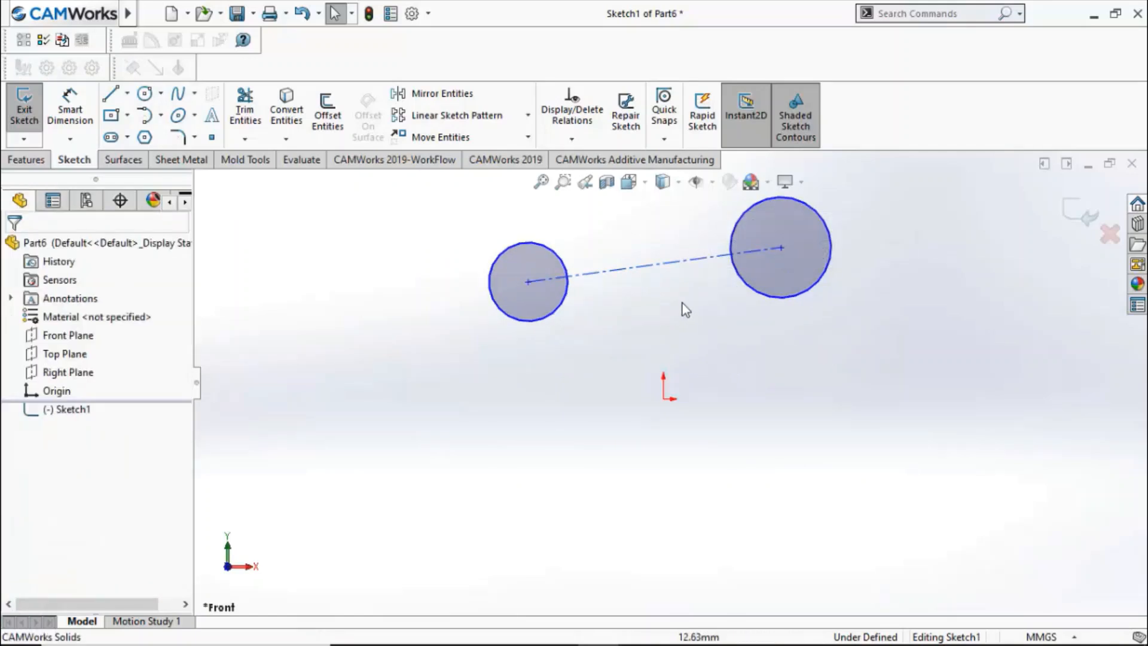
pyautogui.click(660, 264)
pyautogui.keyDown('ctrl'); pyautogui.click(664, 399); pyautogui.keyUp('ctrl')
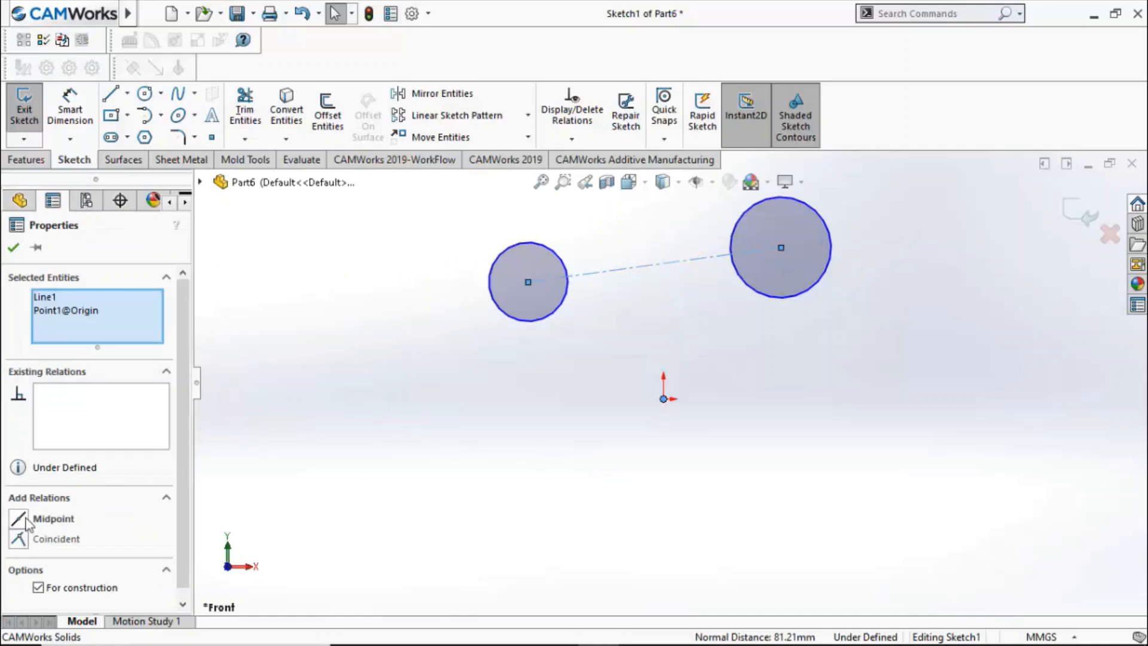
pyautogui.click(18, 518)
pyautogui.click(661, 532)
pyautogui.click(637, 401)
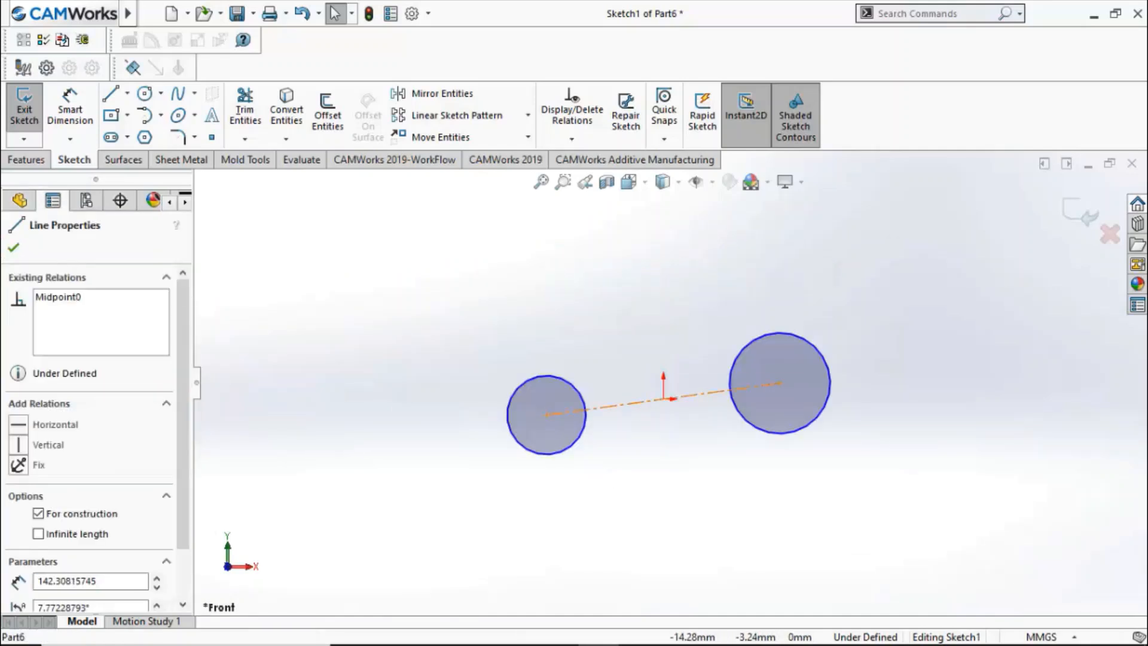
pyautogui.click(689, 329)
pyautogui.press('Escape')
# - Add an Equal relation between the two circles and turn on the display of sketch relations
pyautogui.moveTo(889, 330); pyautogui.dragTo(518, 376)
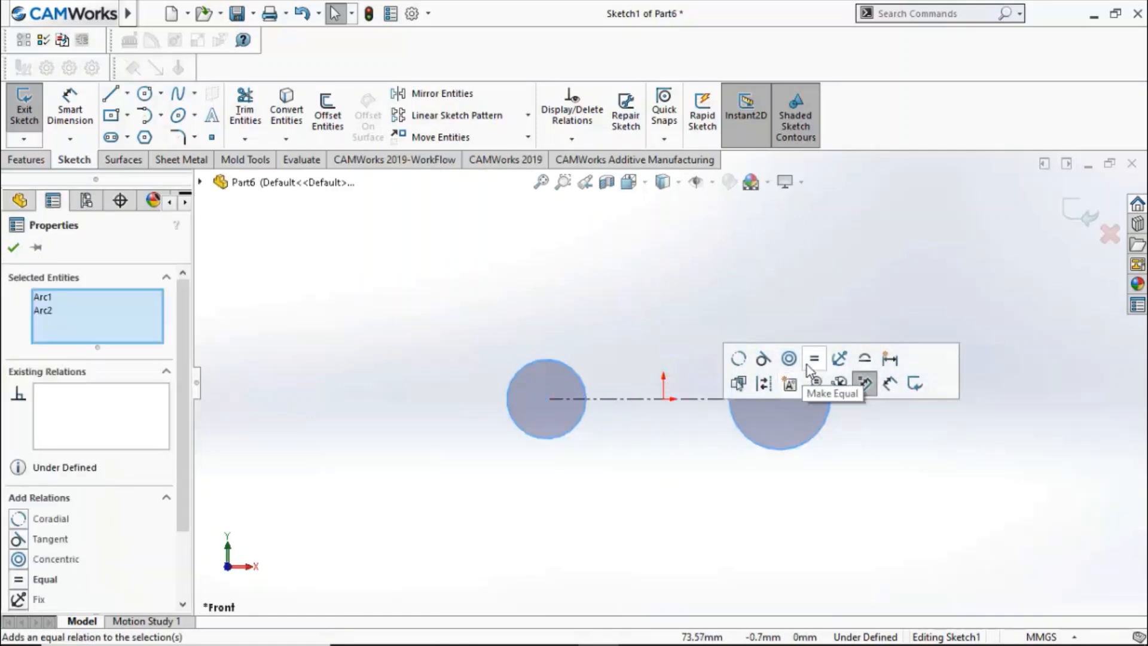
pyautogui.click(807, 380)
pyautogui.click(772, 292)
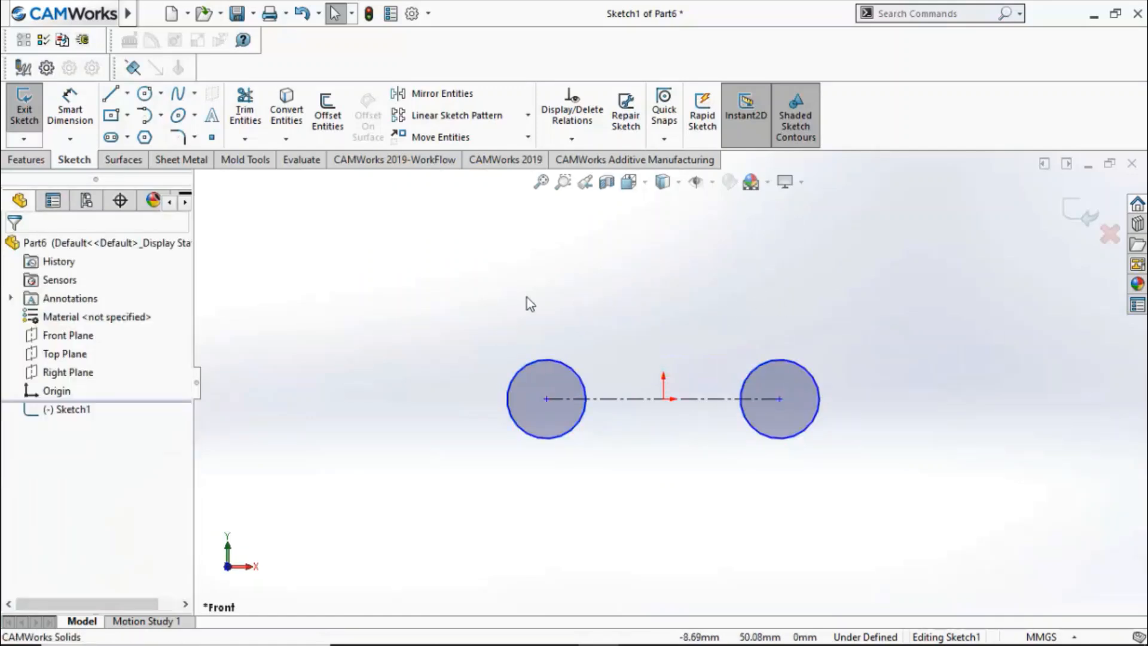
pyautogui.click(712, 182)
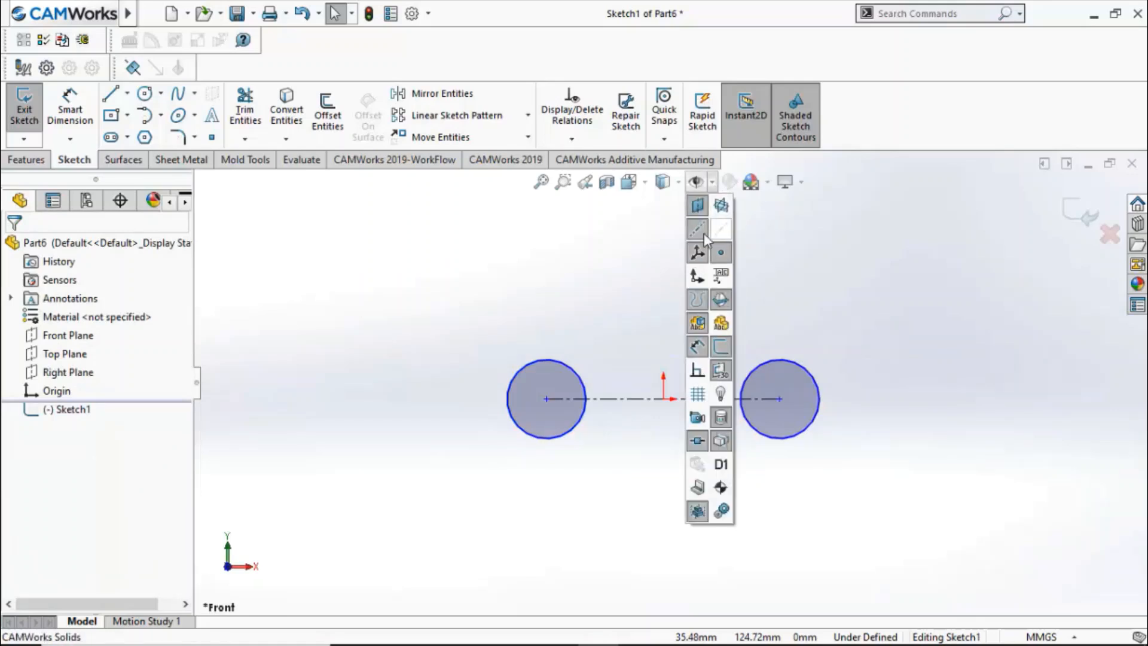
pyautogui.click(697, 370)
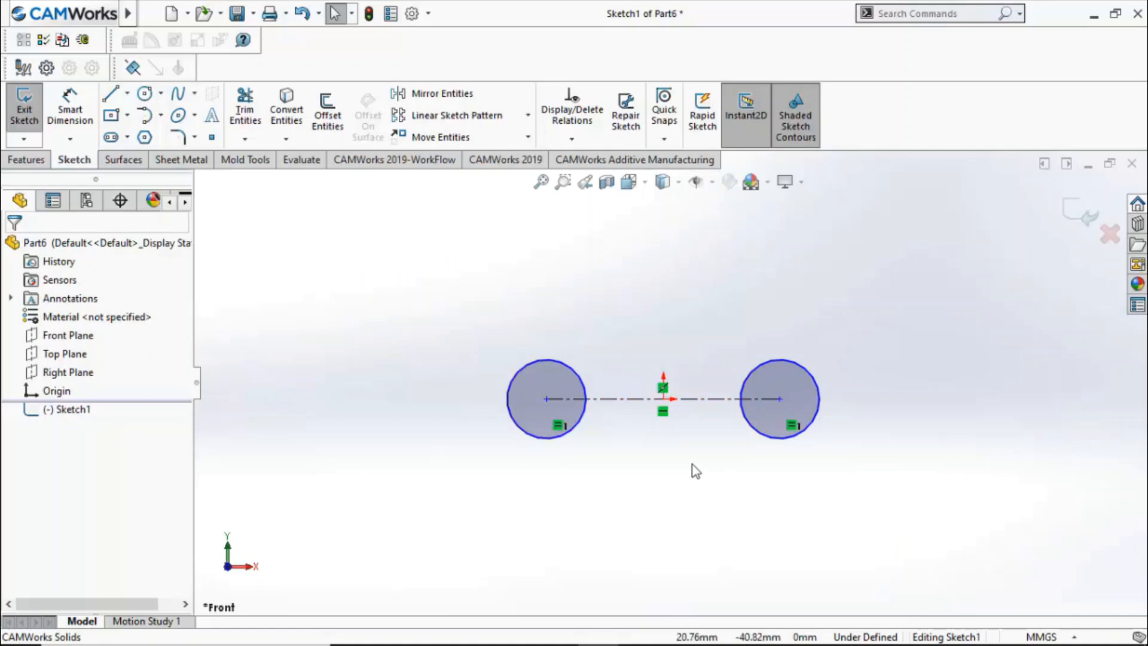
# - Dimension the centerline between the circle centers to 120 mm, placing the dimension below the circles
pyautogui.press('s')
pyautogui.click(751, 354)
pyautogui.click(723, 399)
pyautogui.click(712, 504)
pyautogui.write('120')
pyautogui.press('Return')
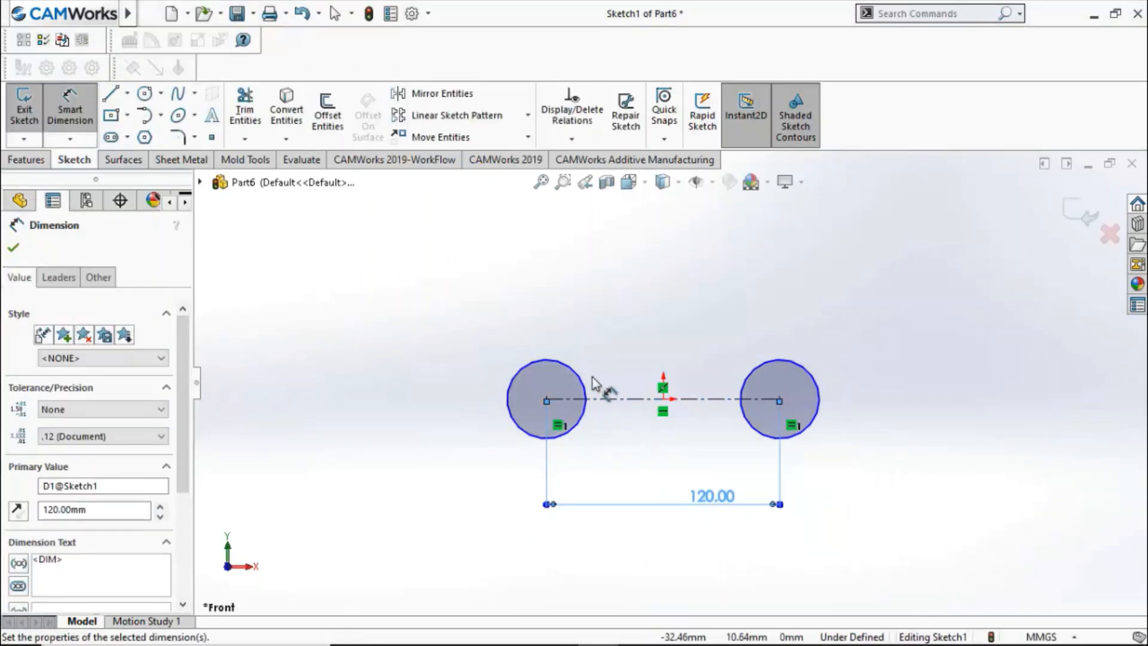
# - Dimension the left circle's diameter to 30 mm
pyautogui.click(565, 361)
pyautogui.click(484, 306)
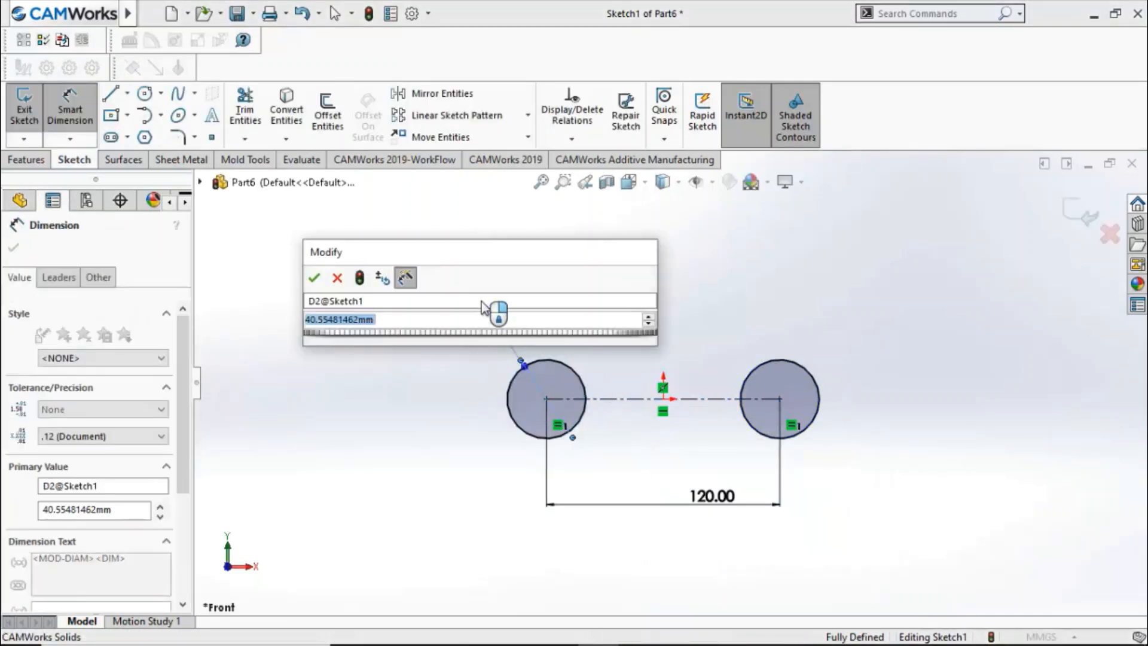
pyautogui.write('30')
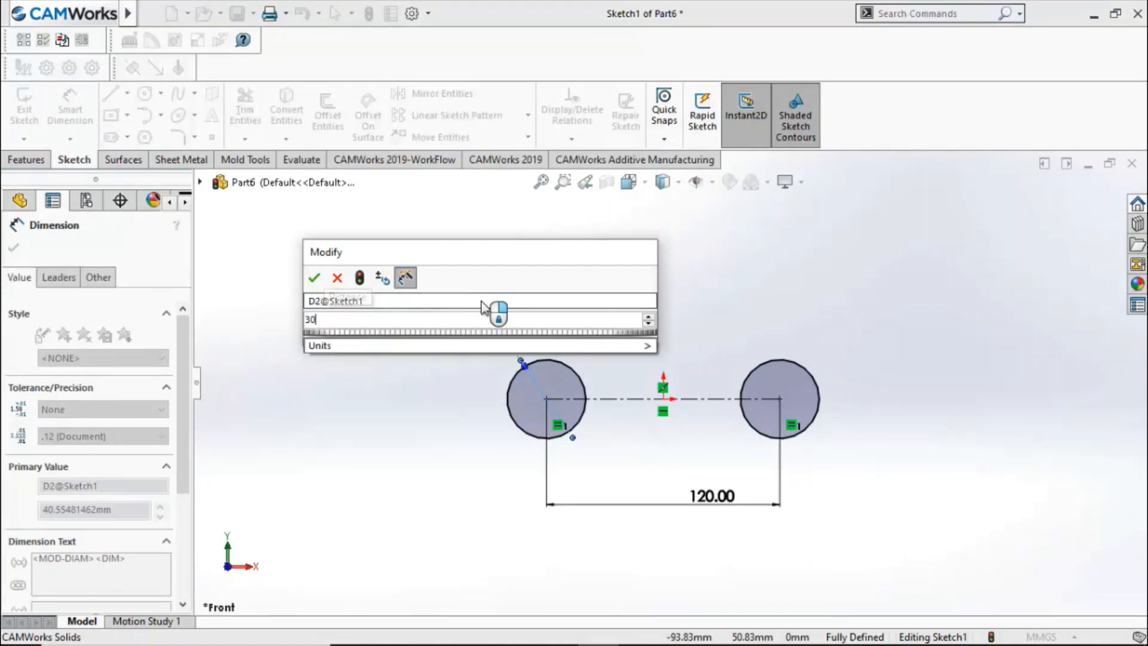
pyautogui.press('Return')
pyautogui.press('Escape')
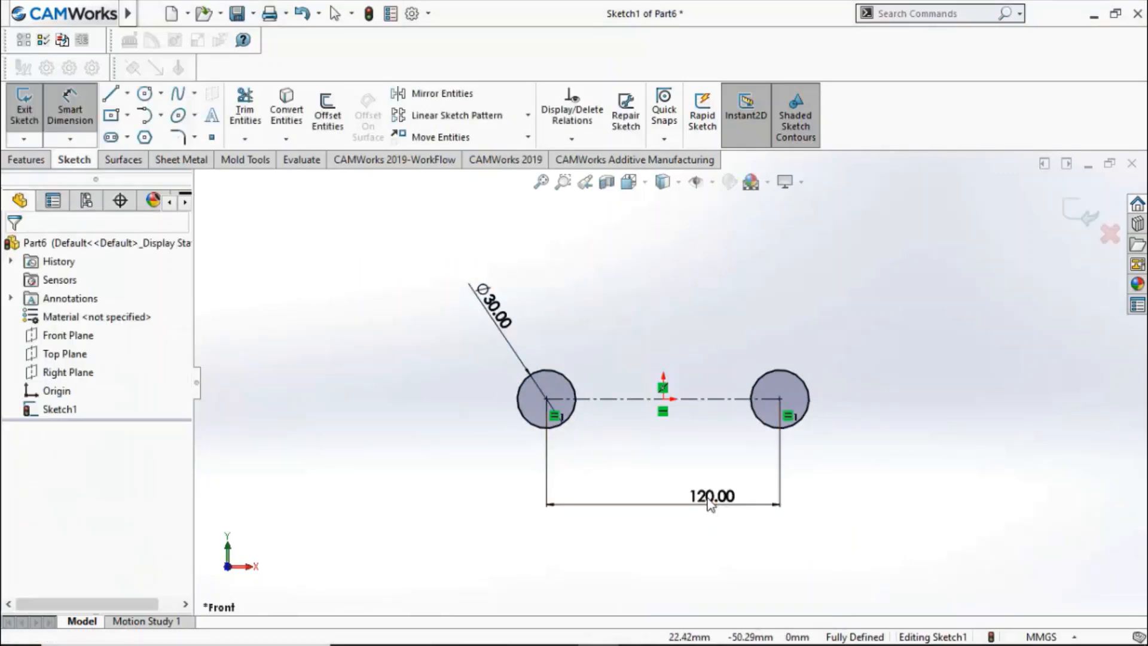
# - Change the distance between the circle centers to 80 mm
pyautogui.click(710, 501)
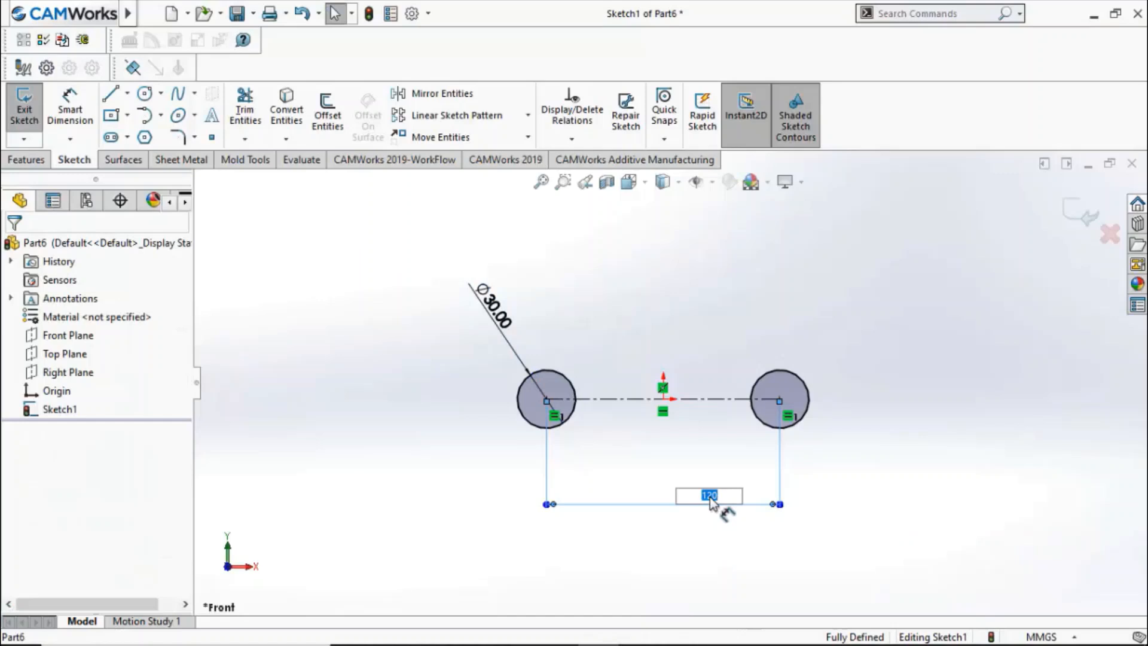
pyautogui.write('80')
pyautogui.press('Return')
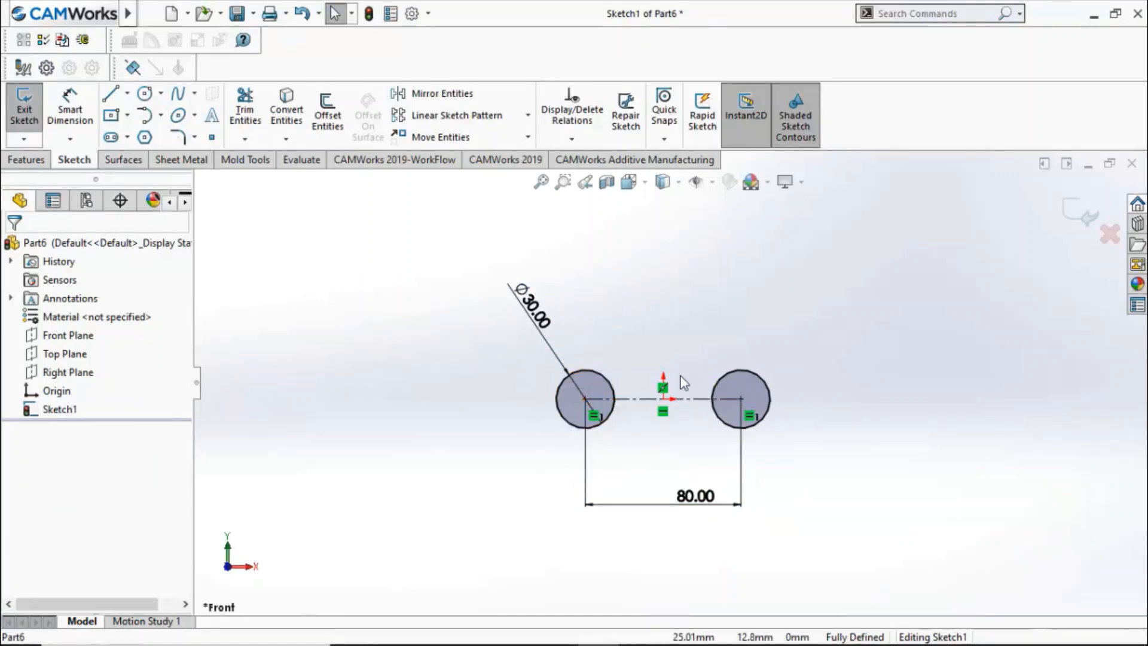
# - Draw a center rectangle from the origin around both circles, 40 mm high and 120 mm wide
pyautogui.scroll(-2, 686, 372)
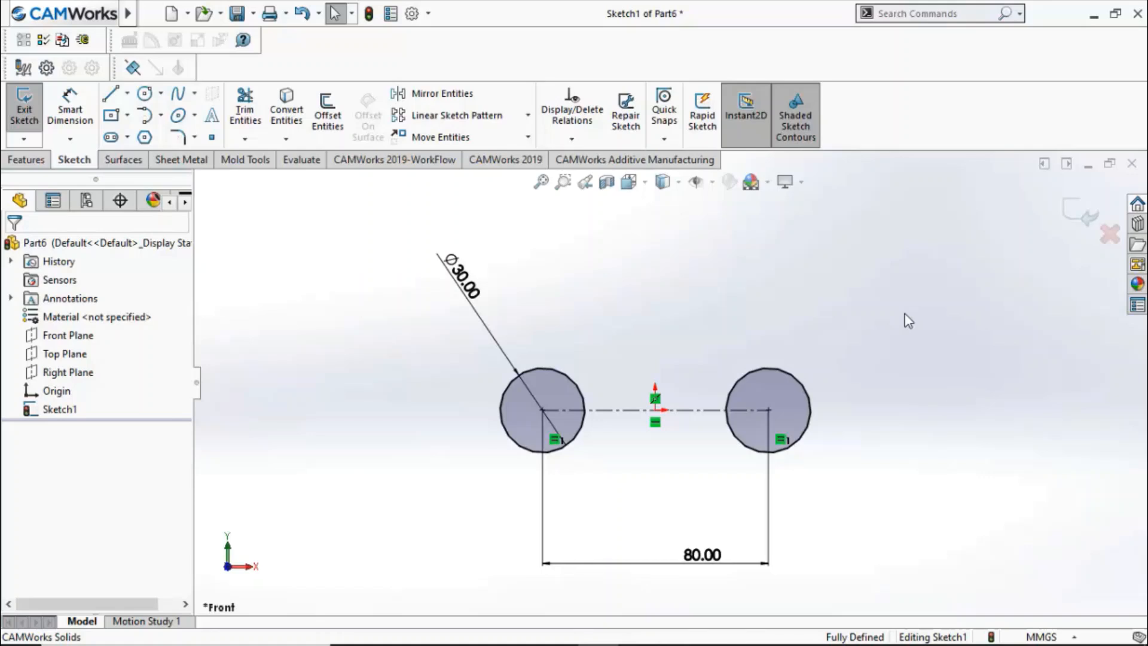
pyautogui.press('s')
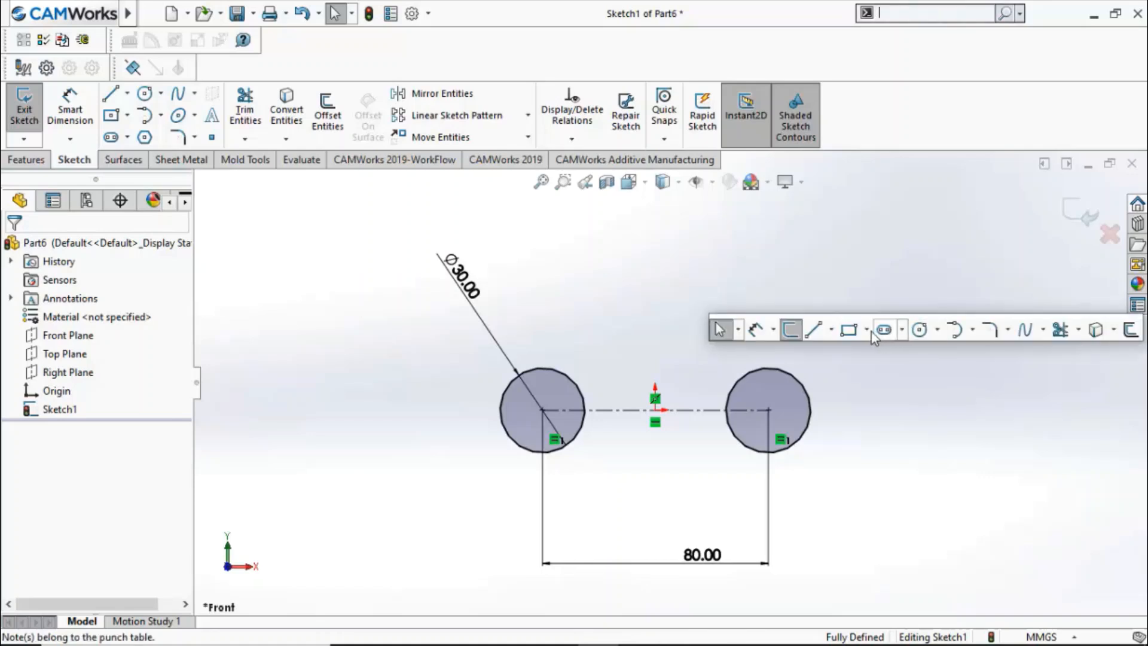
pyautogui.click(866, 330)
pyautogui.click(860, 371)
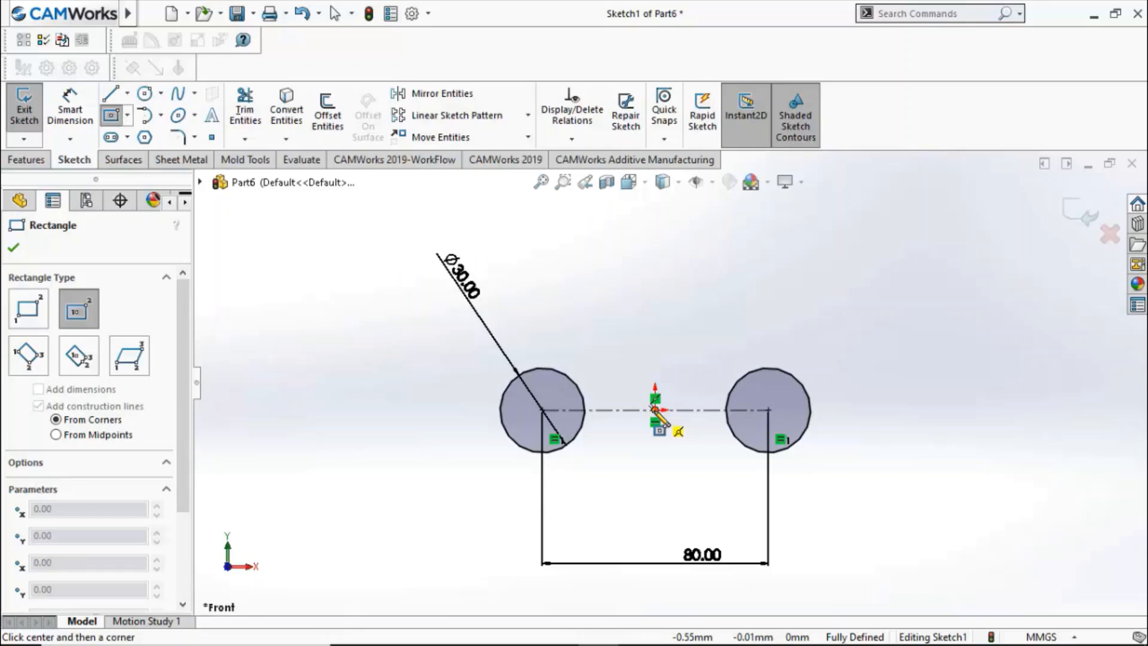
pyautogui.click(655, 410)
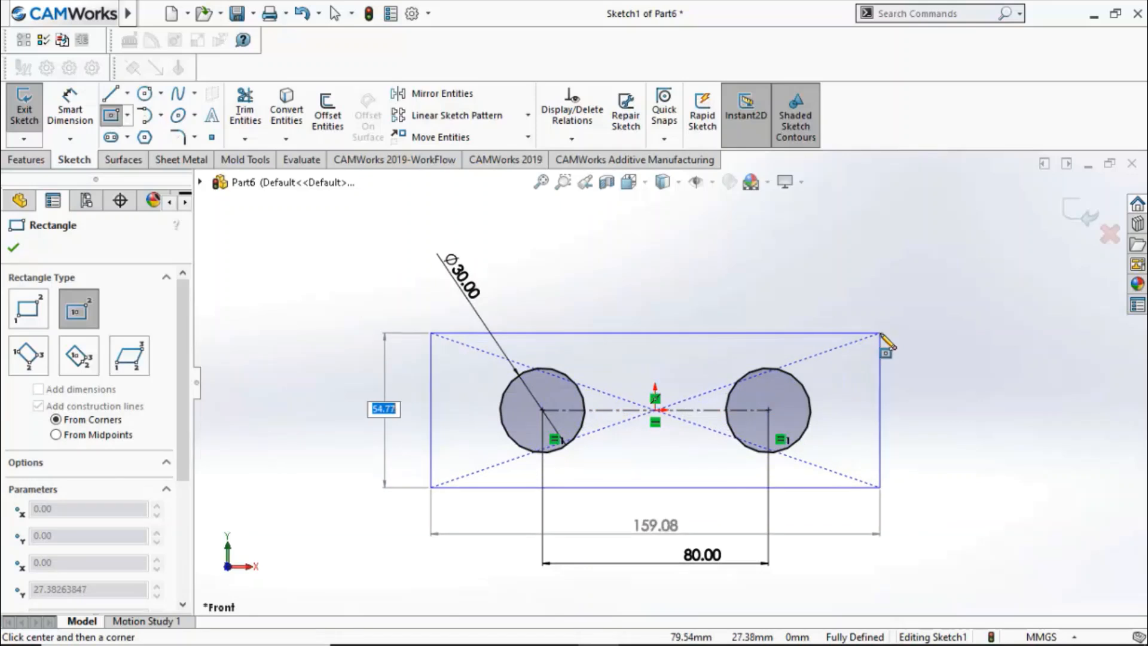
pyautogui.write('40')
pyautogui.press('Tab')
pyautogui.write('120')
pyautogui.press('Return')
pyautogui.press('Escape')
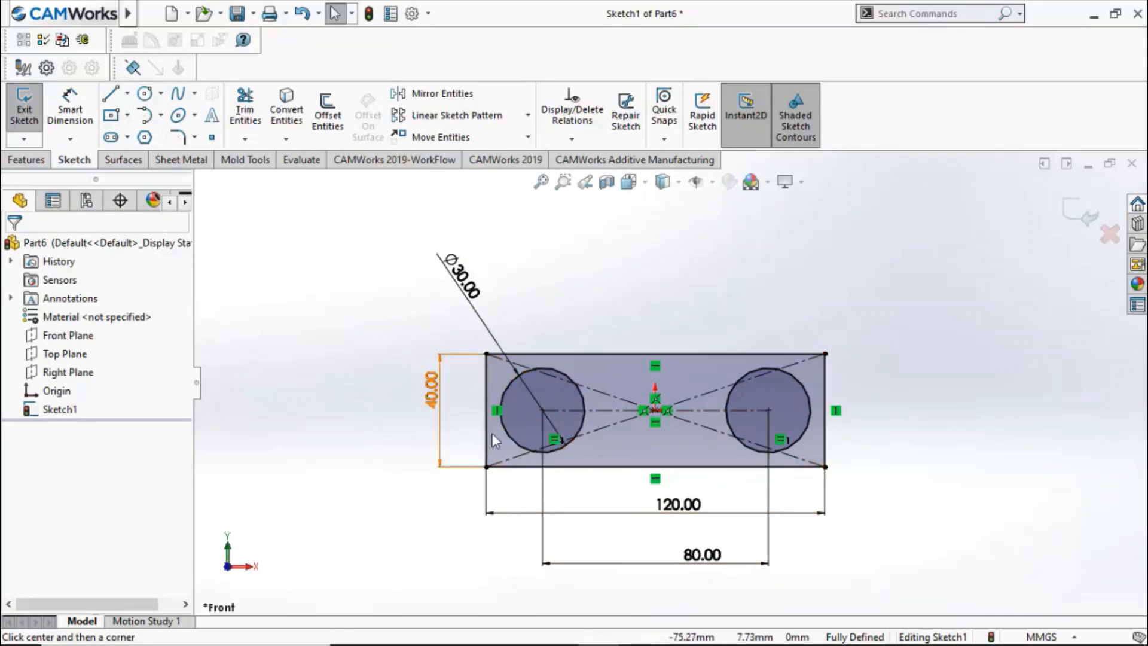
# - Exit the sketch and turn the view to see the profile at an angle
pyautogui.doubleClick(915, 274)
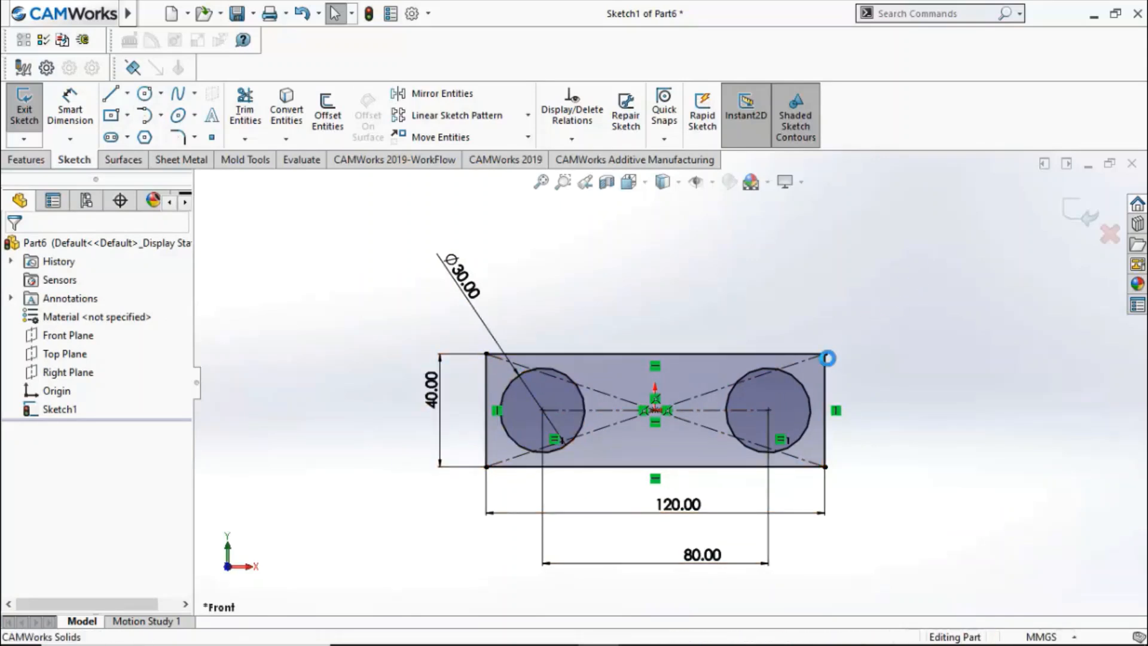
pyautogui.click(698, 299)
pyautogui.scroll(2, 701, 294)
pyautogui.moveTo(702, 293); pyautogui.dragTo(669, 361, button='middle')
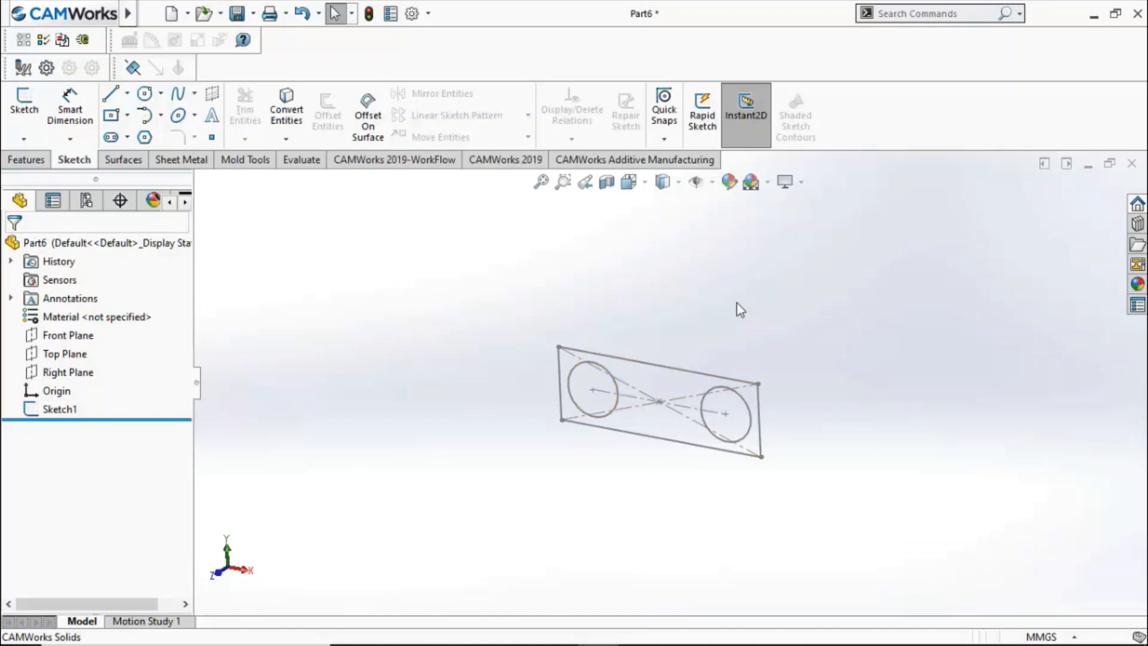
# - Extrude the rectangle-and-circles sketch 70 mm forward into a solid block with two through holes
pyautogui.click(37, 161)
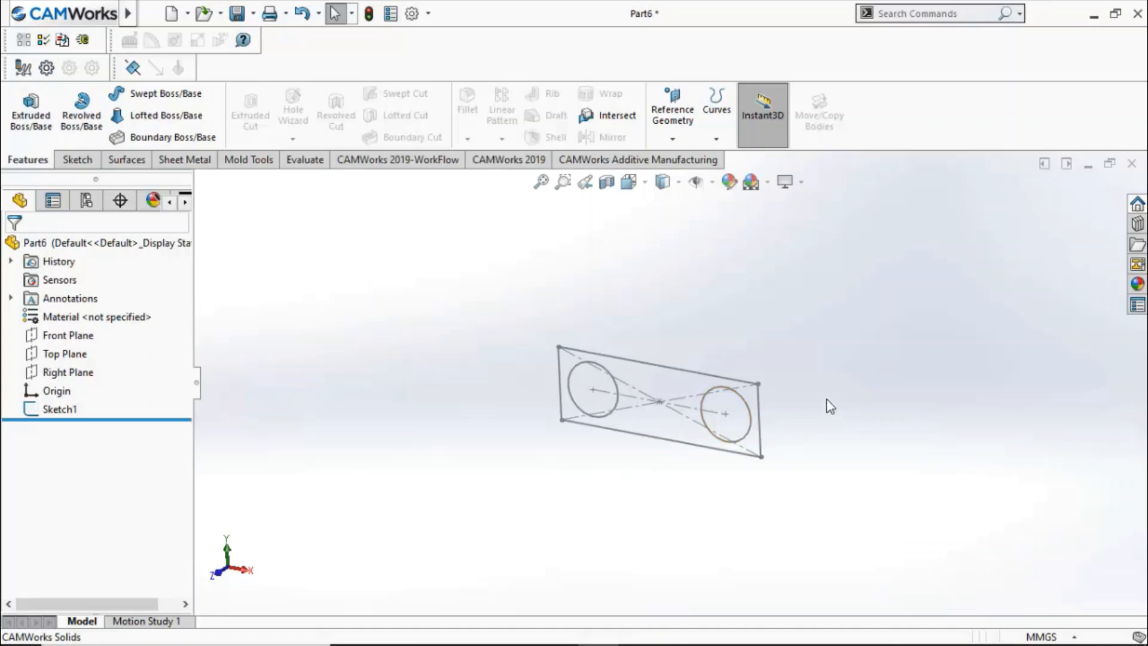
pyautogui.click(665, 369)
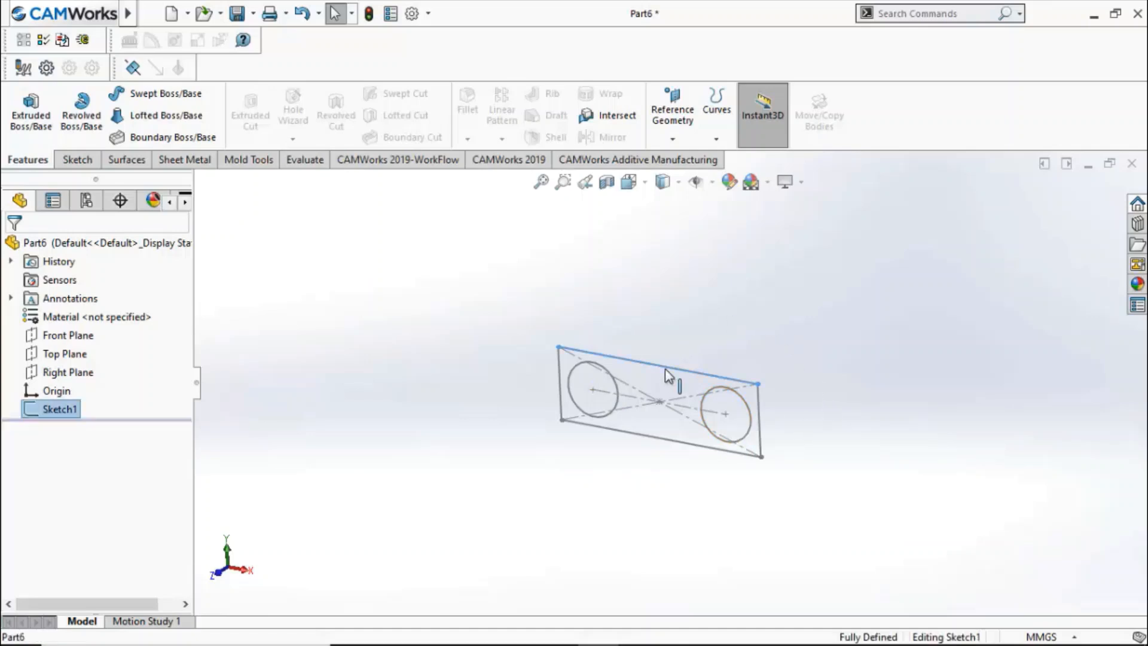
pyautogui.moveTo(810, 397)
pyautogui.mouseDown(button='middle')
pyautogui.moveTo(777, 364)
pyautogui.moveTo(749, 419)
pyautogui.moveTo(623, 413)
pyautogui.mouseUp(button='middle')
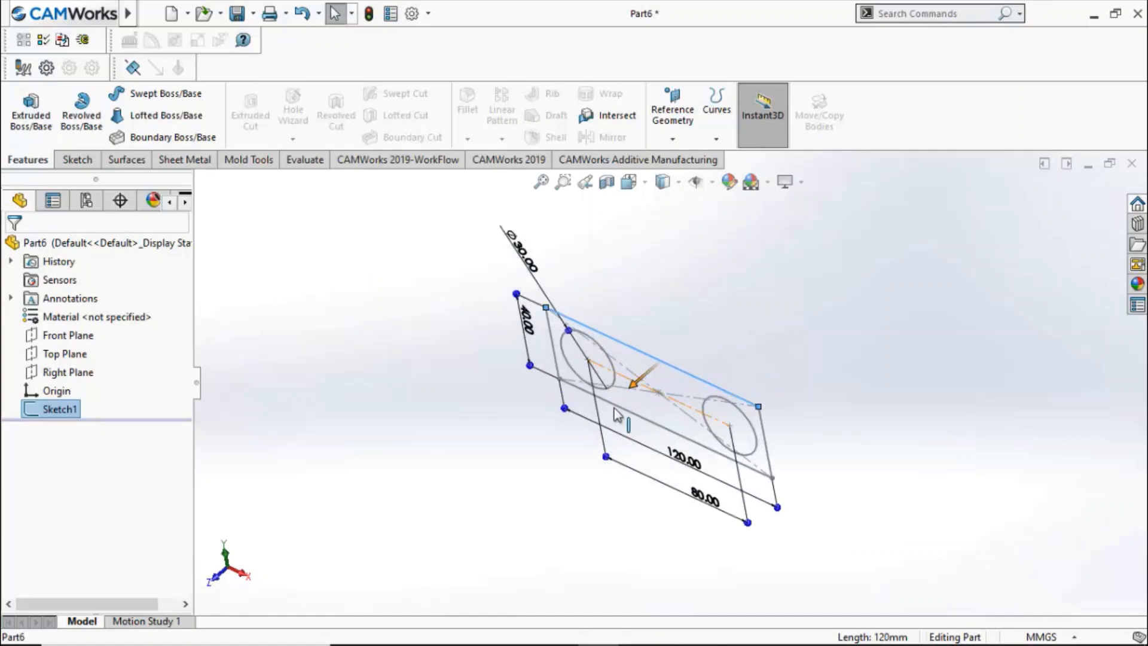
pyautogui.moveTo(635, 389)
pyautogui.mouseDown()
pyautogui.moveTo(550, 481)
pyautogui.moveTo(595, 415)
pyautogui.moveTo(705, 332)
pyautogui.moveTo(622, 419)
pyautogui.moveTo(586, 477)
pyautogui.moveTo(546, 494)
pyautogui.mouseUp()
pyautogui.click(554, 483)
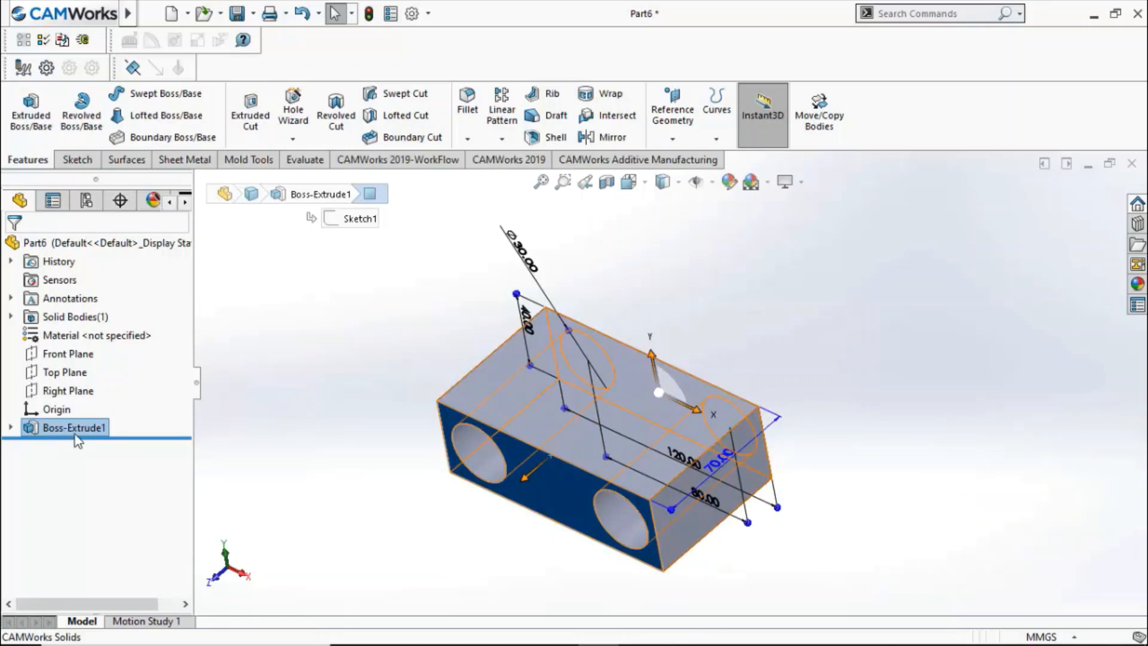
# - Set the block's extrusion depth to 60 mm
pyautogui.click(713, 458)
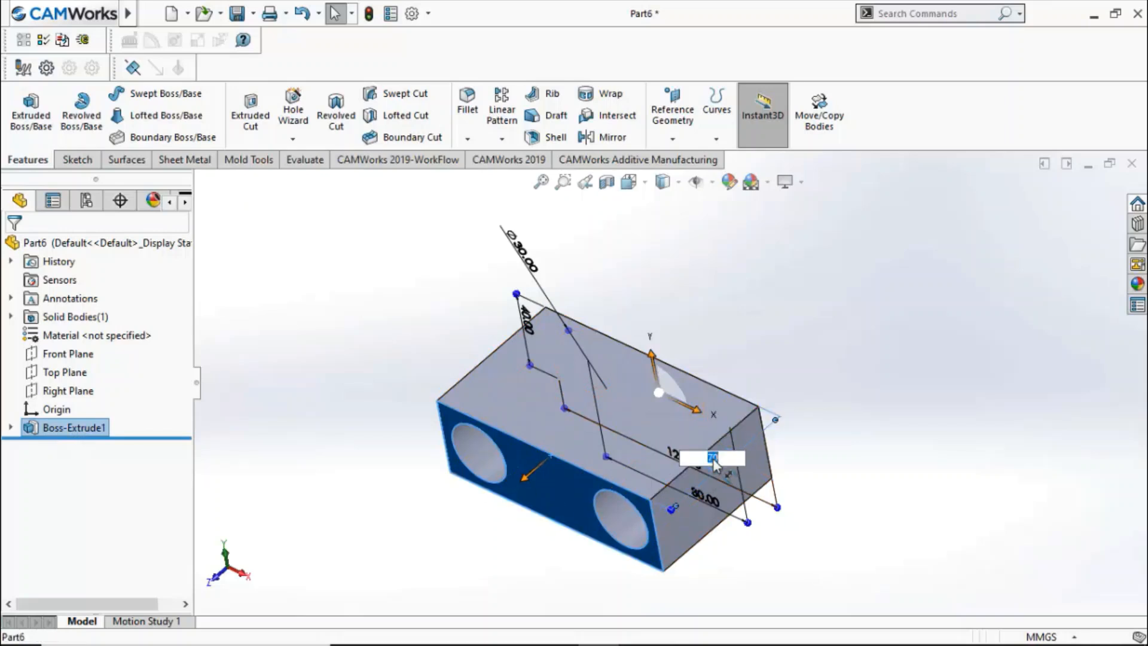
pyautogui.write('60')
pyautogui.press('Return')
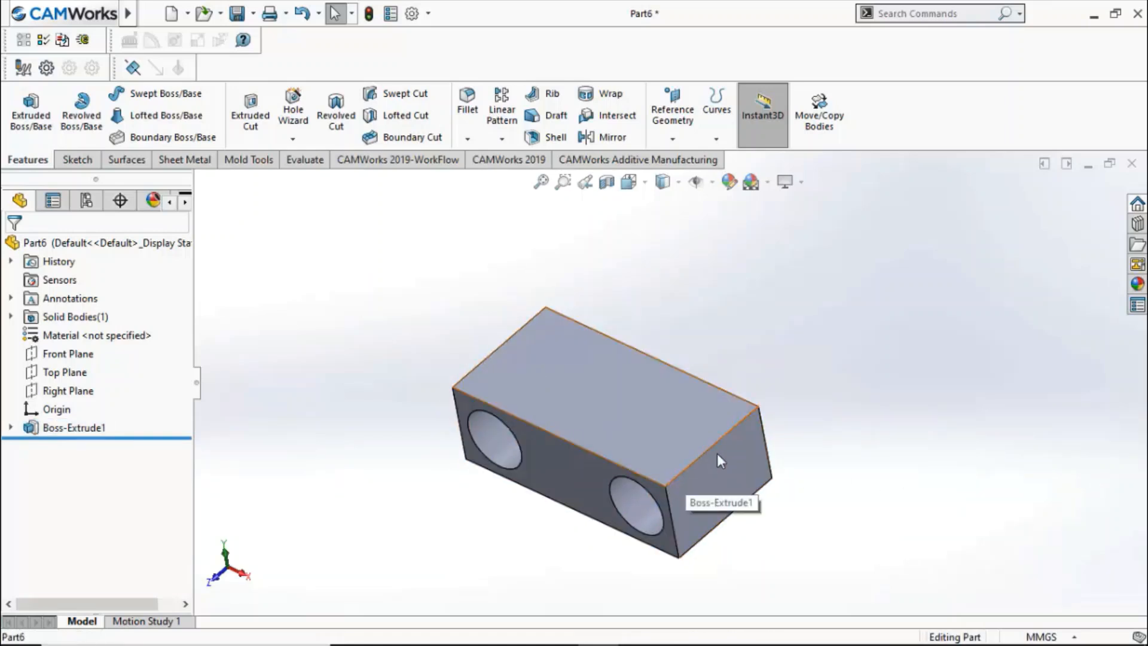
pyautogui.click(711, 457)
pyautogui.click(960, 443)
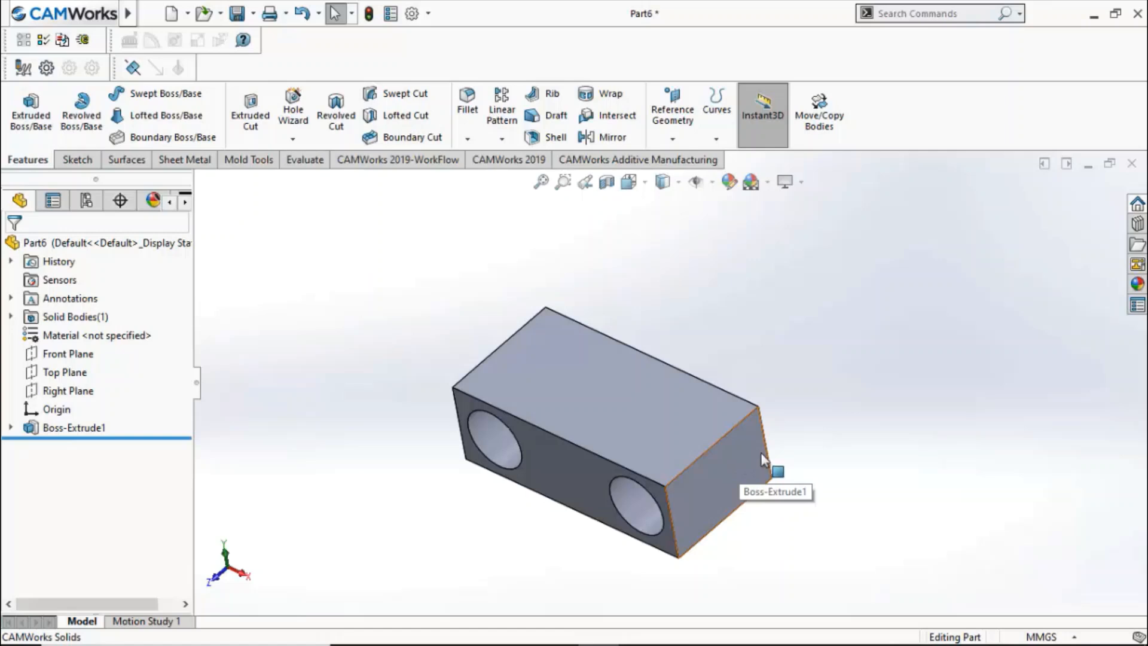
# - Start a sketch on the block's end face on the positive X side
pyautogui.click(66, 390)
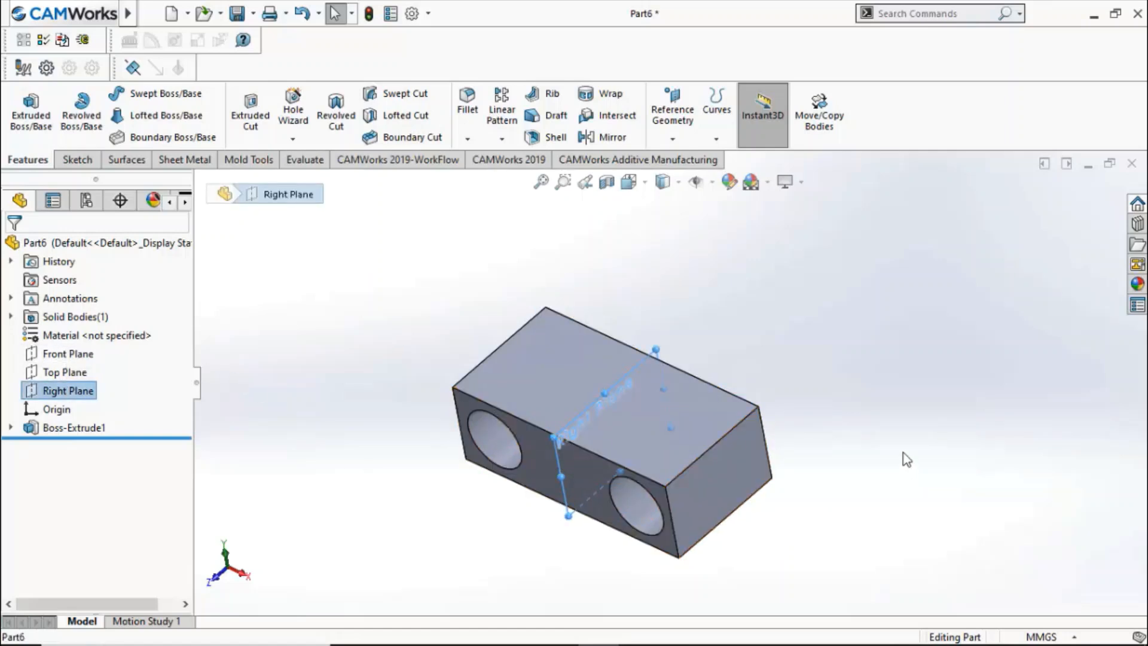
pyautogui.press('Escape')
pyautogui.click(730, 466)
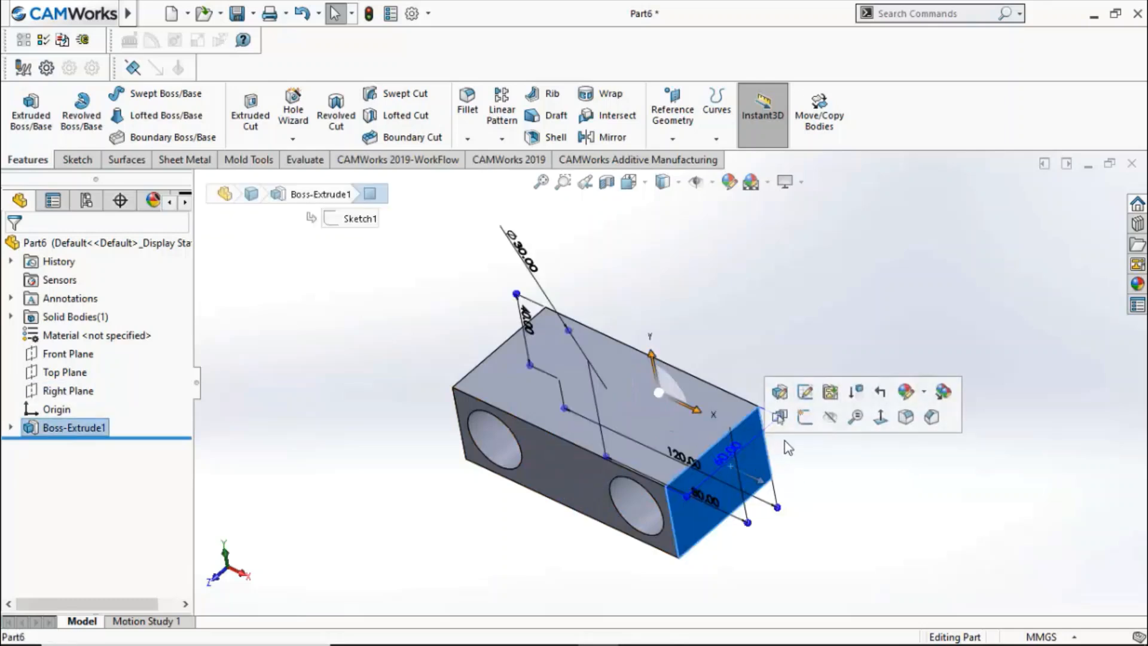
pyautogui.click(805, 419)
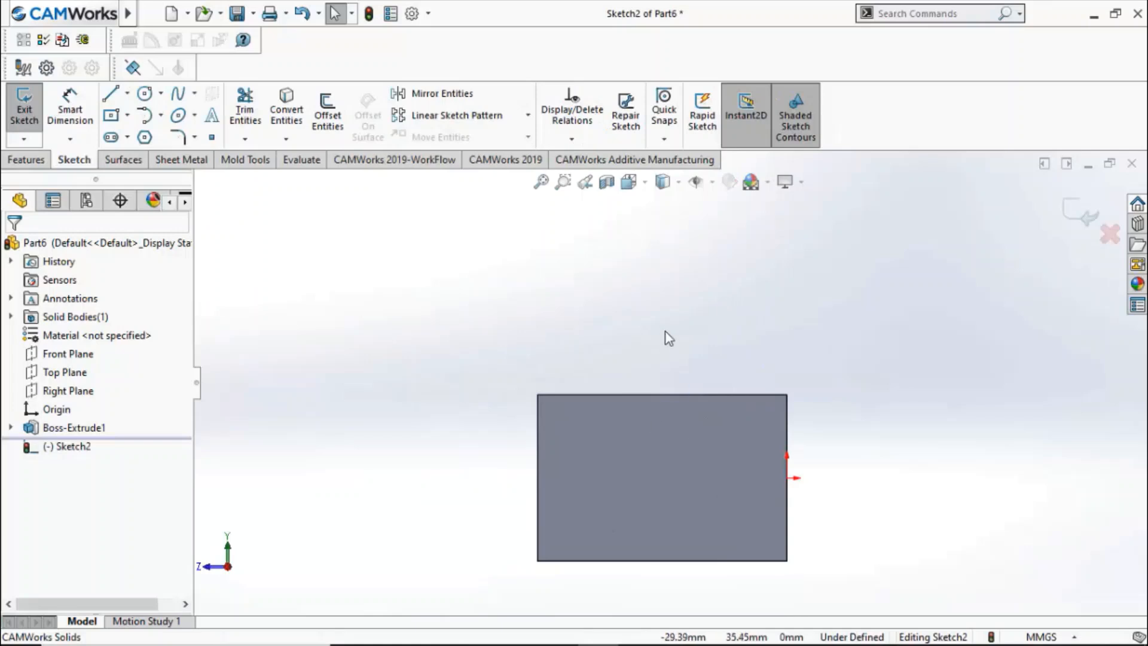
# - Draw a 3 Point Corner Rectangle along the end face's full upper edge, extending about 51 mm above the block
pyautogui.press('s')
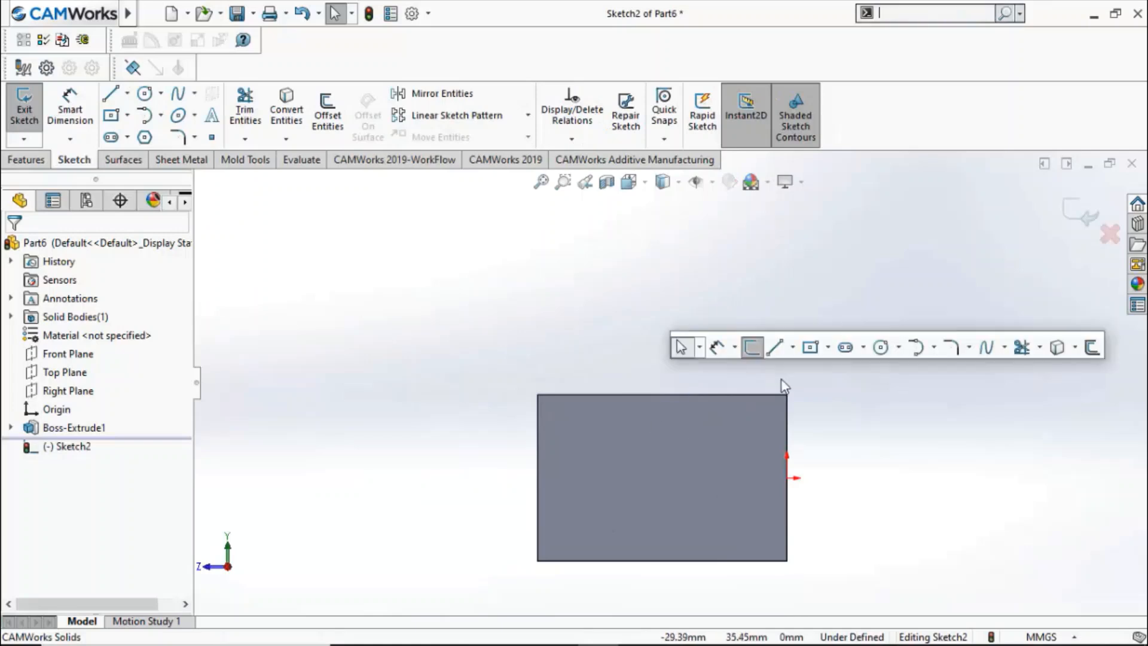
pyautogui.click(830, 348)
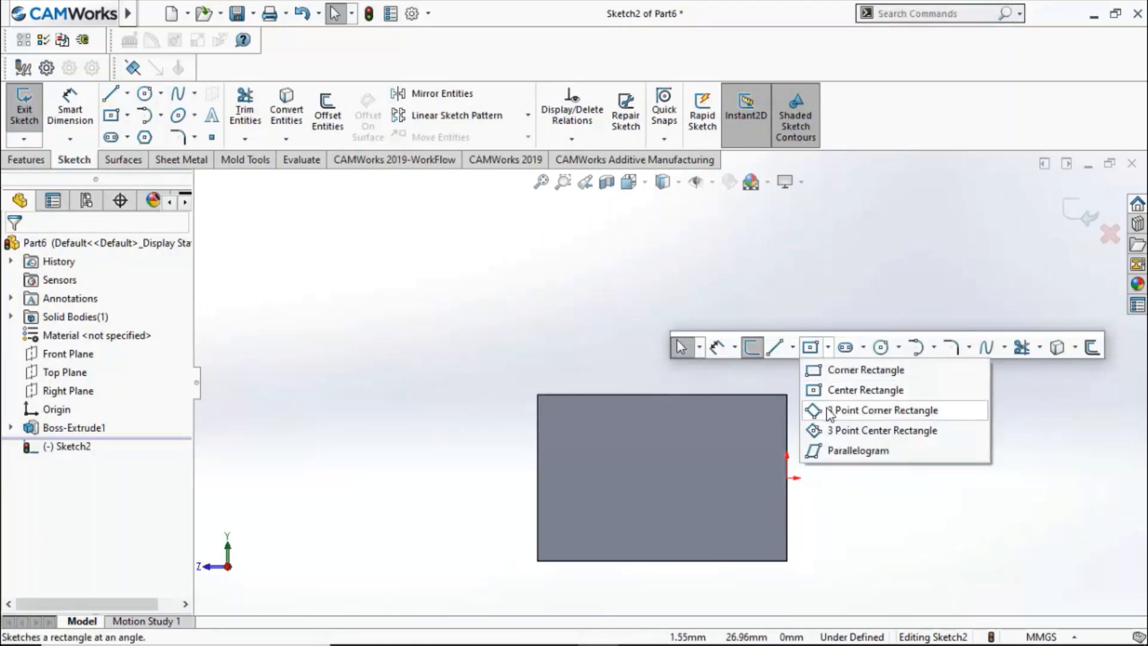
pyautogui.click(826, 412)
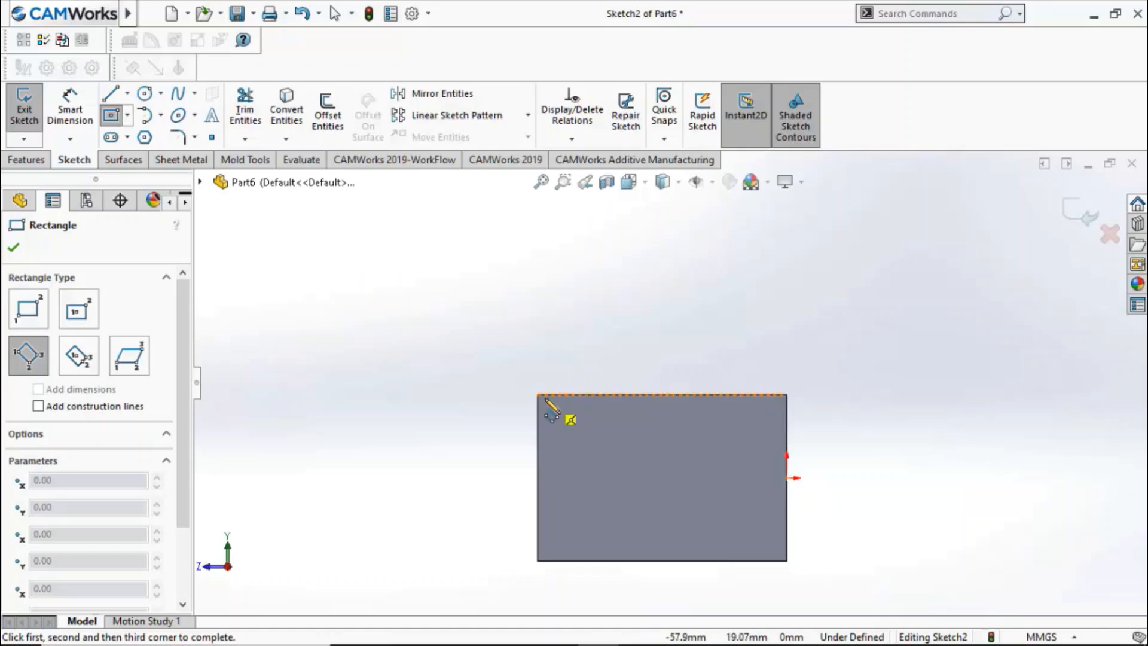
pyautogui.click(537, 394)
pyautogui.click(787, 395)
pyautogui.scroll(-1, 770, 287)
pyautogui.click(734, 269)
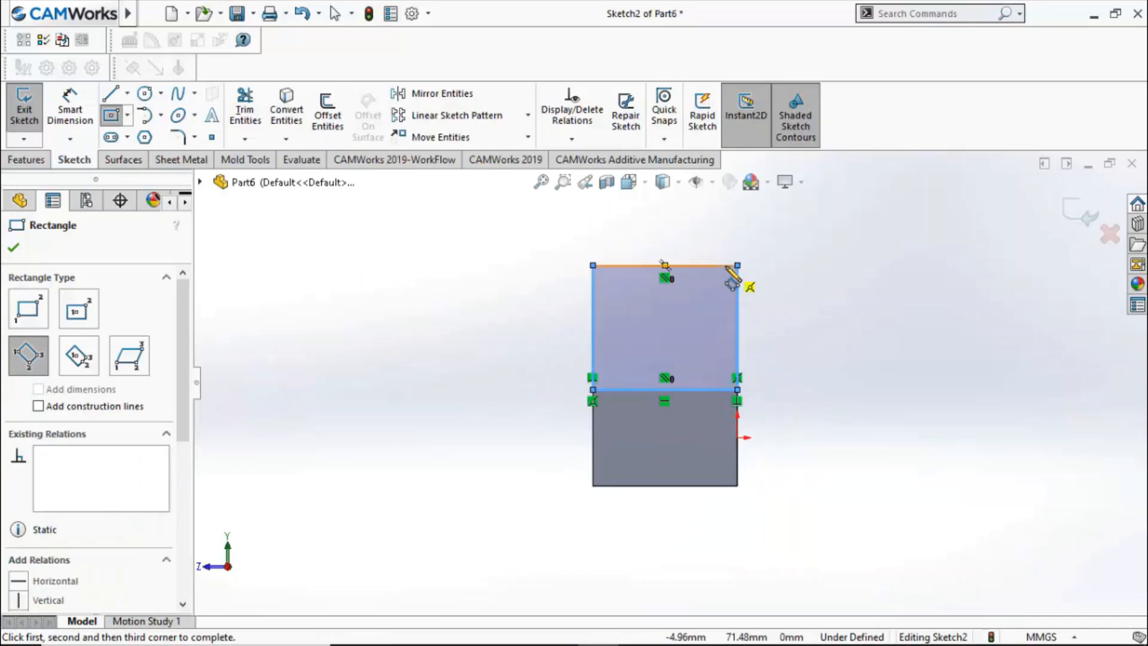
pyautogui.press('Escape')
# - Draw a circle about 29 mm in diameter centered on the rectangle's upper edge, near its front corner
pyautogui.press('s')
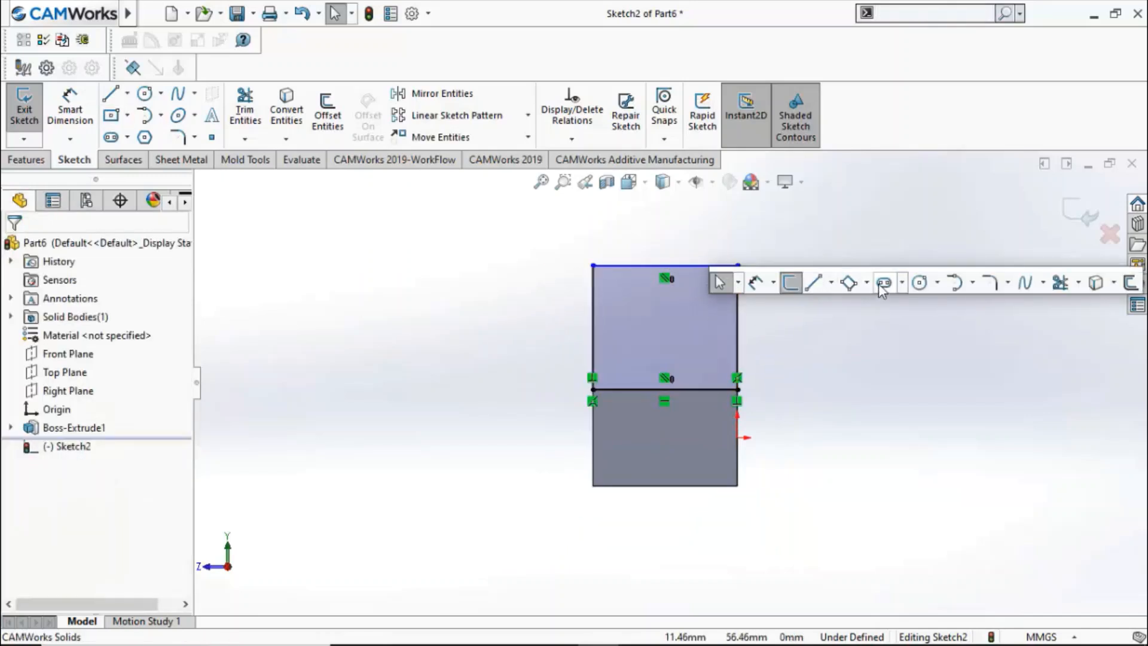
pyautogui.click(920, 284)
pyautogui.click(623, 265)
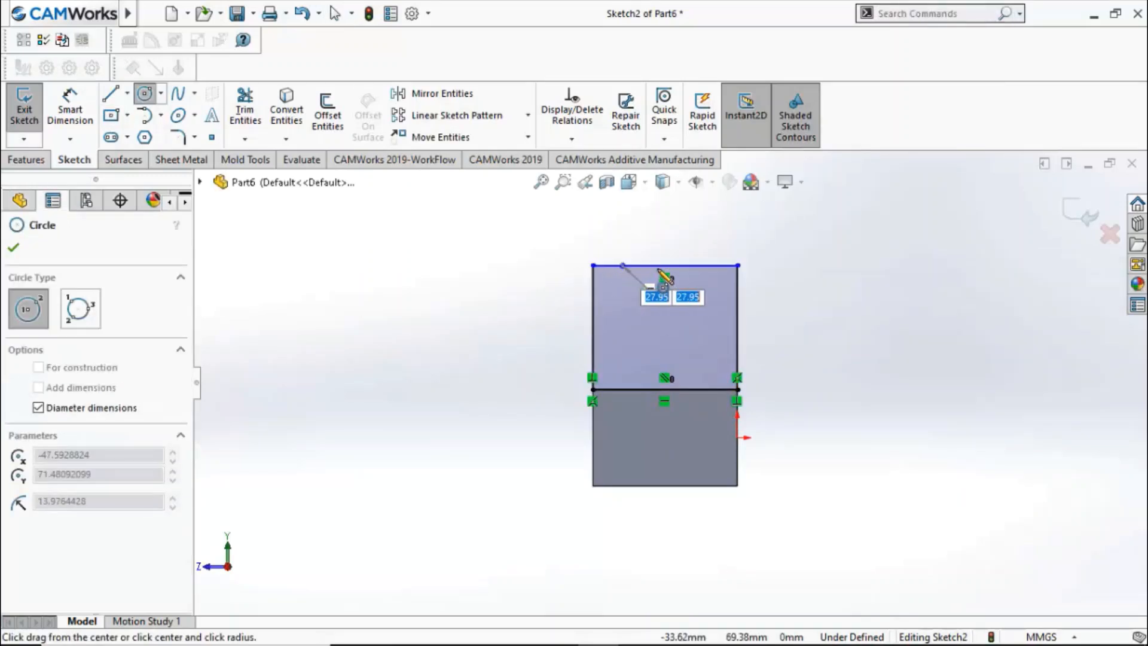
pyautogui.click(657, 276)
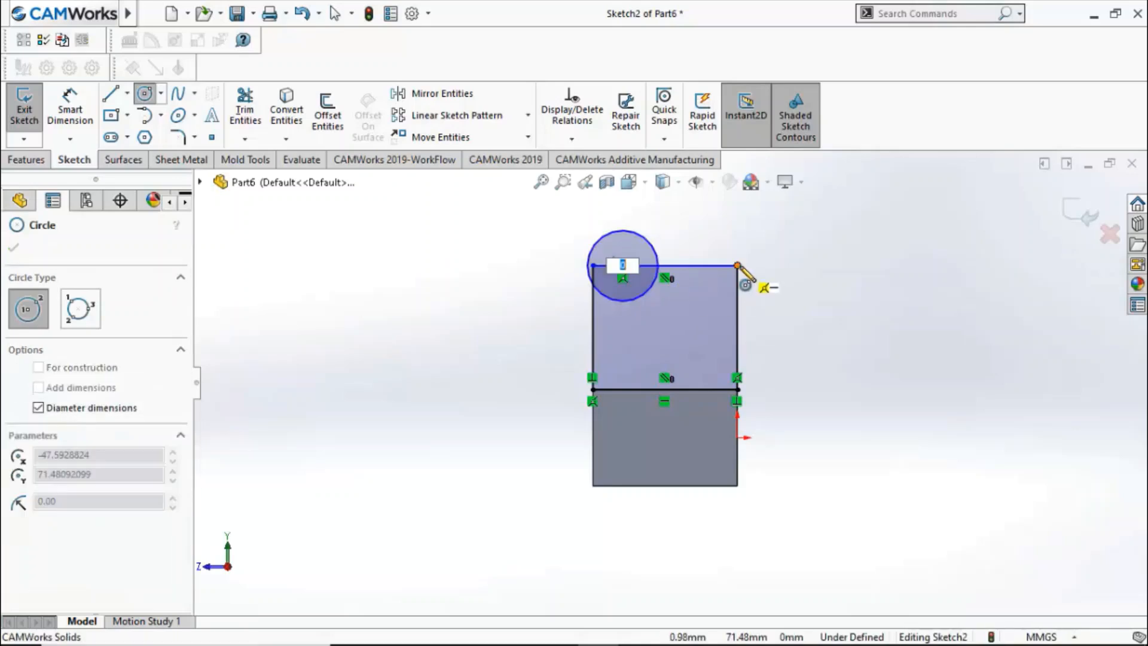
pyautogui.press('Escape')
pyautogui.press('s')
pyautogui.click(857, 288)
pyautogui.click(623, 265)
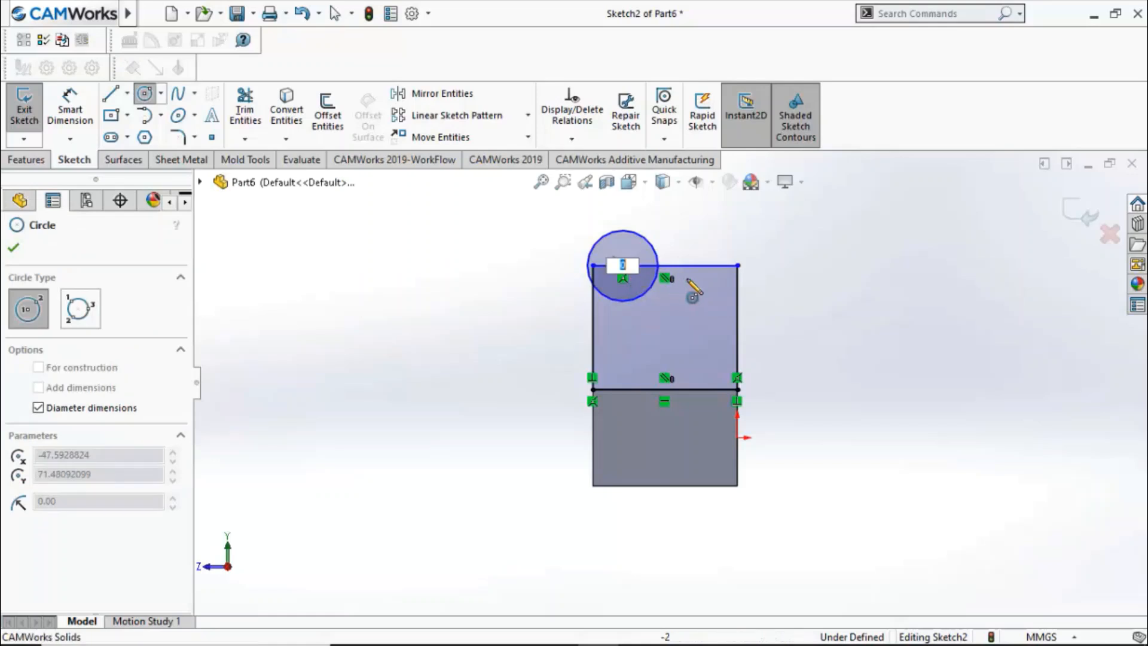
pyautogui.press('Escape')
# - Draw a larger concentric circle, about 95 mm in diameter, out to the rectangle's far upper corner
pyautogui.press('s')
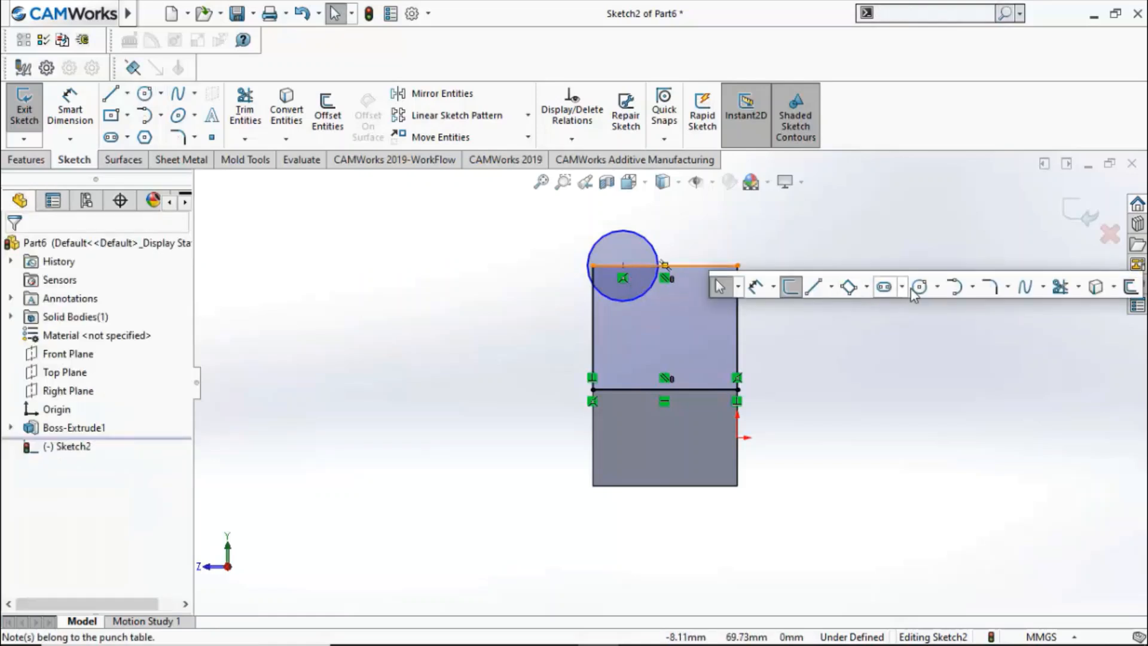
pyautogui.click(867, 286)
pyautogui.click(623, 265)
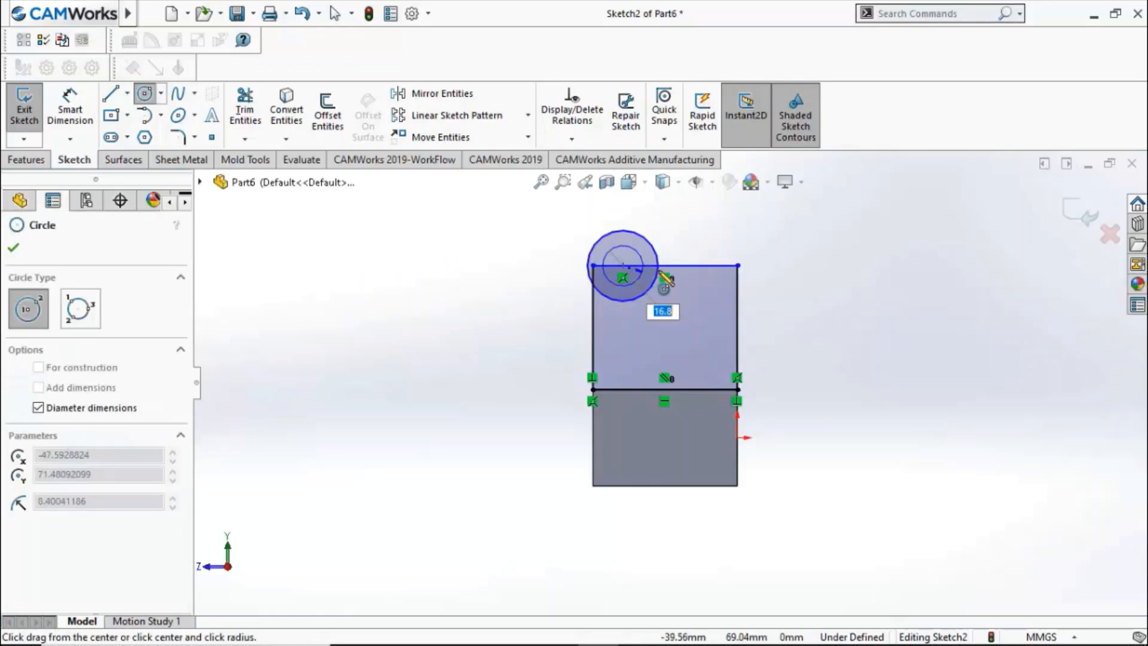
pyautogui.click(737, 266)
pyautogui.press('Escape')
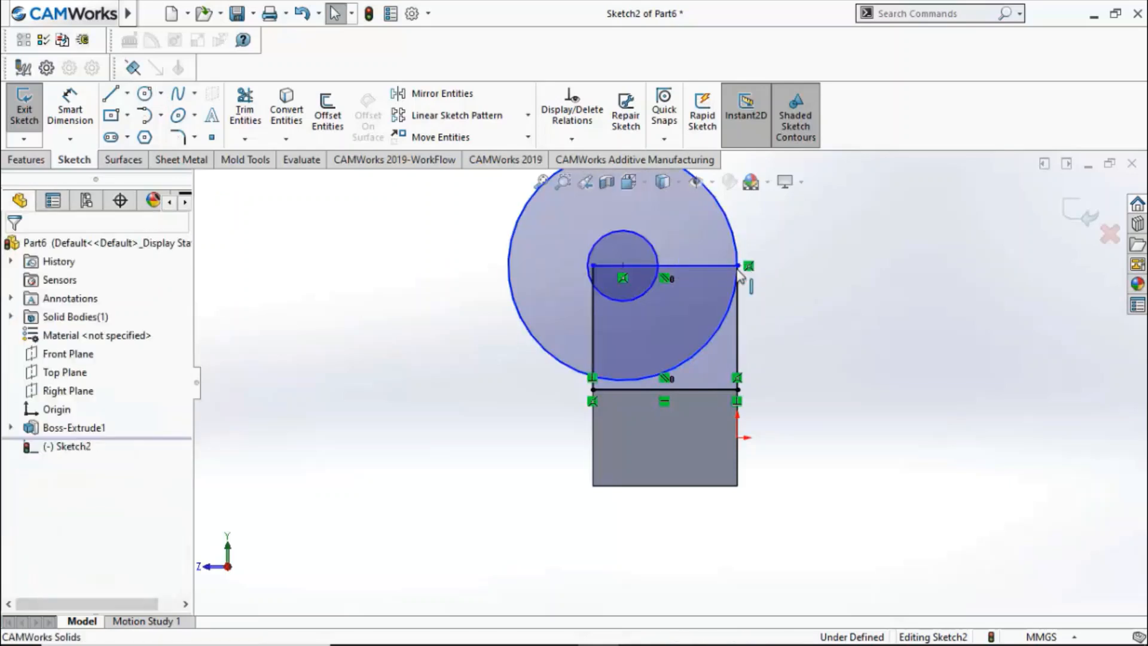
# - Fully define all entities in the sketch with automatically calculated relations and dimensions
pyautogui.scroll(3, 701, 310)
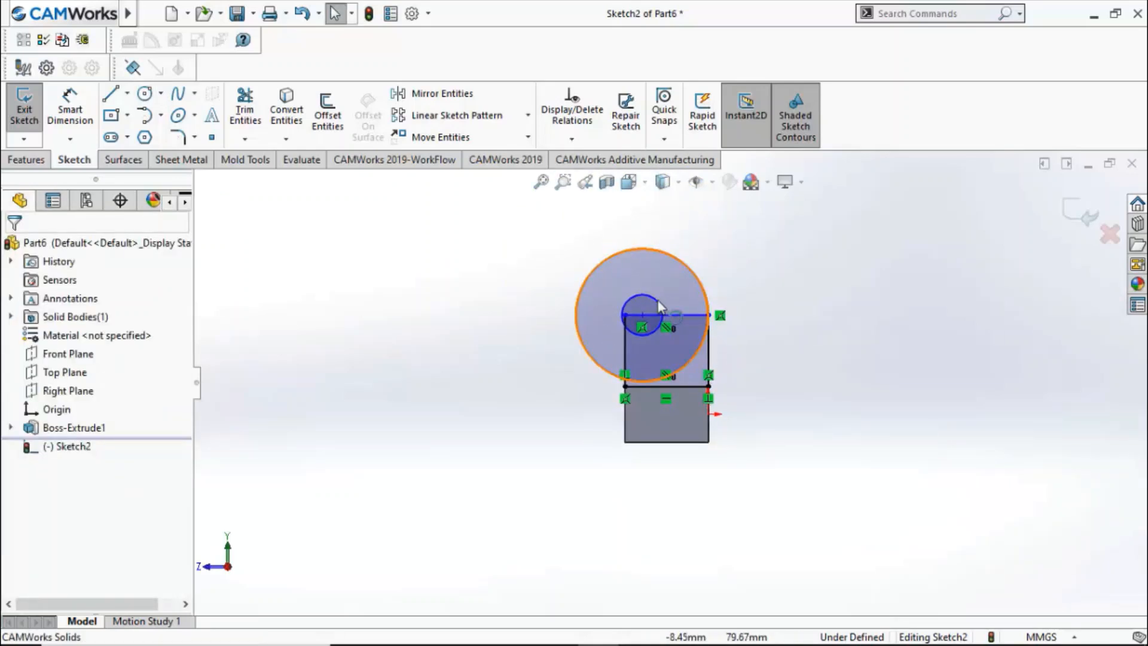
pyautogui.scroll(-2, 677, 317)
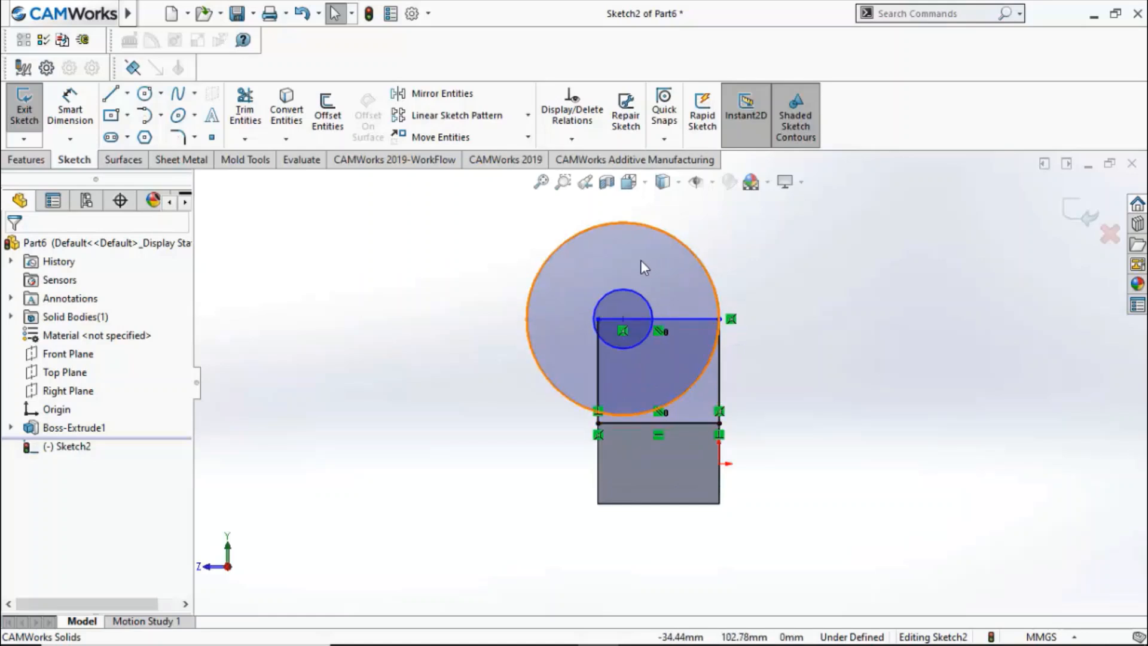
pyautogui.click(571, 141)
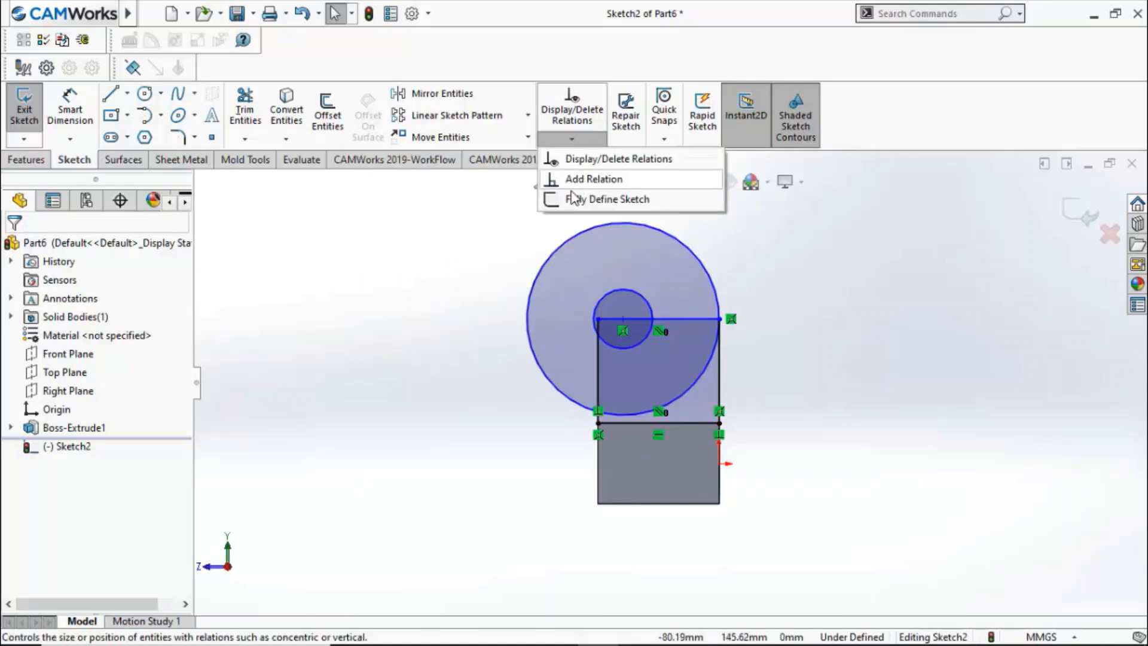
pyautogui.click(592, 198)
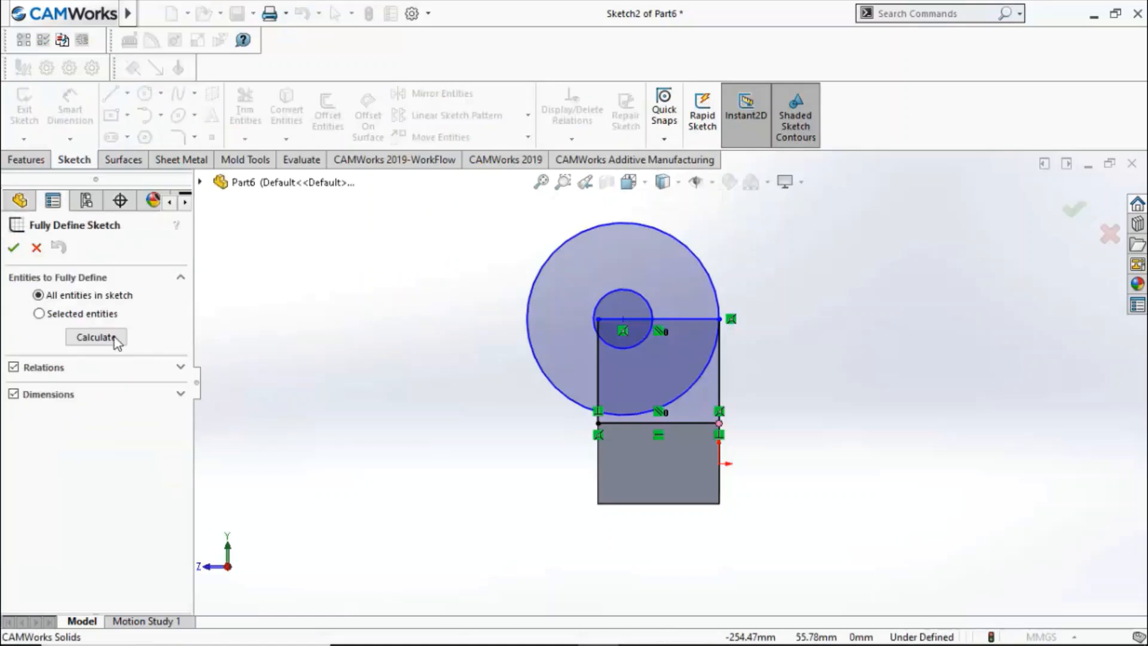
pyautogui.click(108, 339)
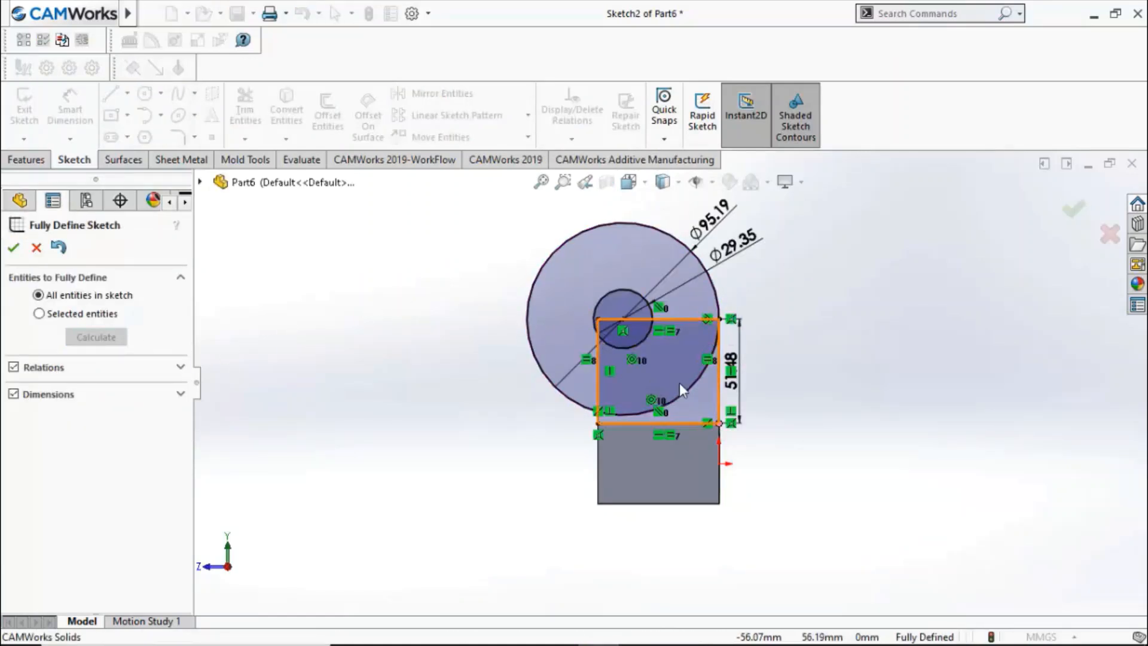
pyautogui.click(13, 248)
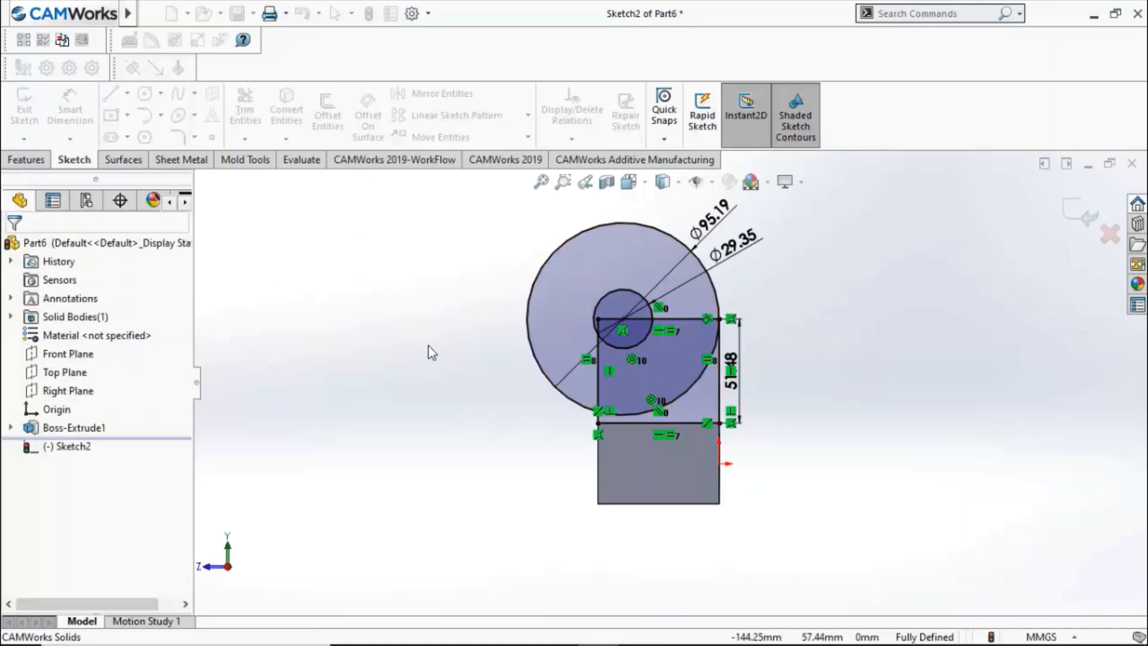
# - Move the rectangle's height dimension clear of the profile and set it to 42 mm
pyautogui.moveTo(730, 365); pyautogui.dragTo(820, 362)
pyautogui.doubleClick(815, 354)
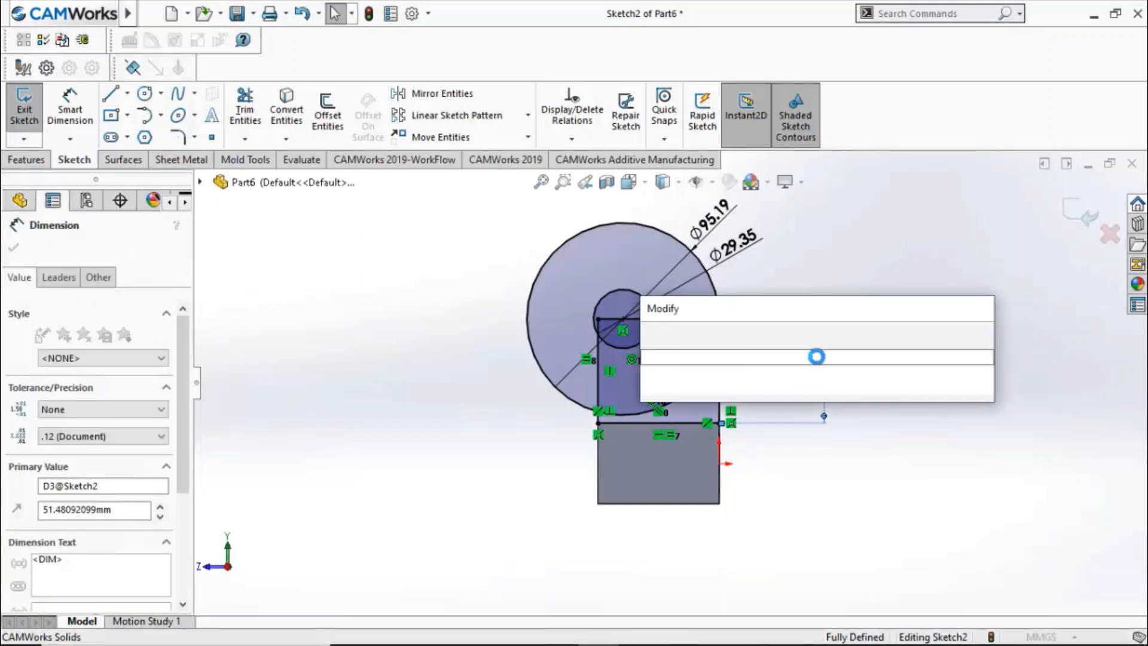
pyautogui.write('42')
pyautogui.press('Return')
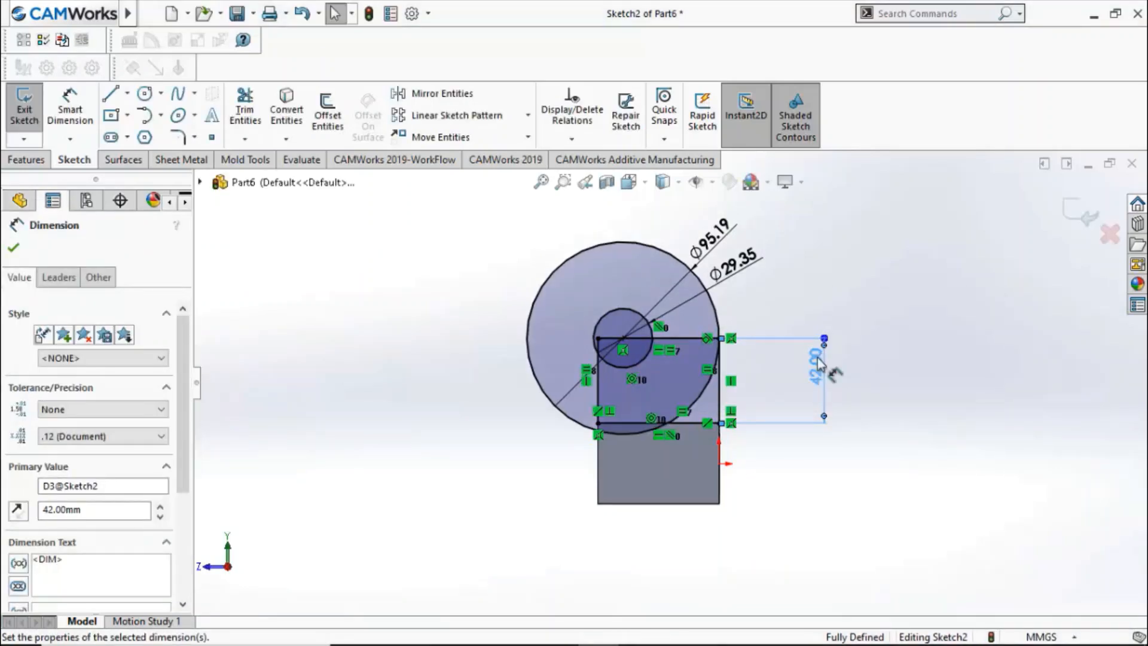
# - Set the small circle's diameter to 16 mm and the large circle's to 60 mm, and exit the sketch
pyautogui.doubleClick(741, 278)
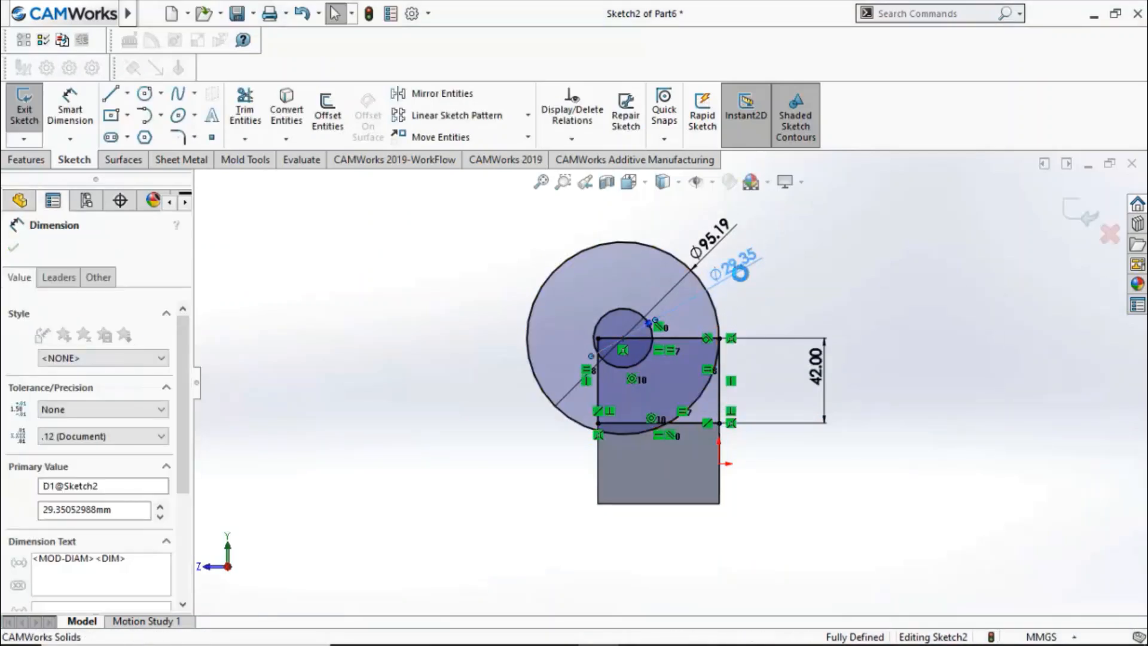
pyautogui.doubleClick(712, 244)
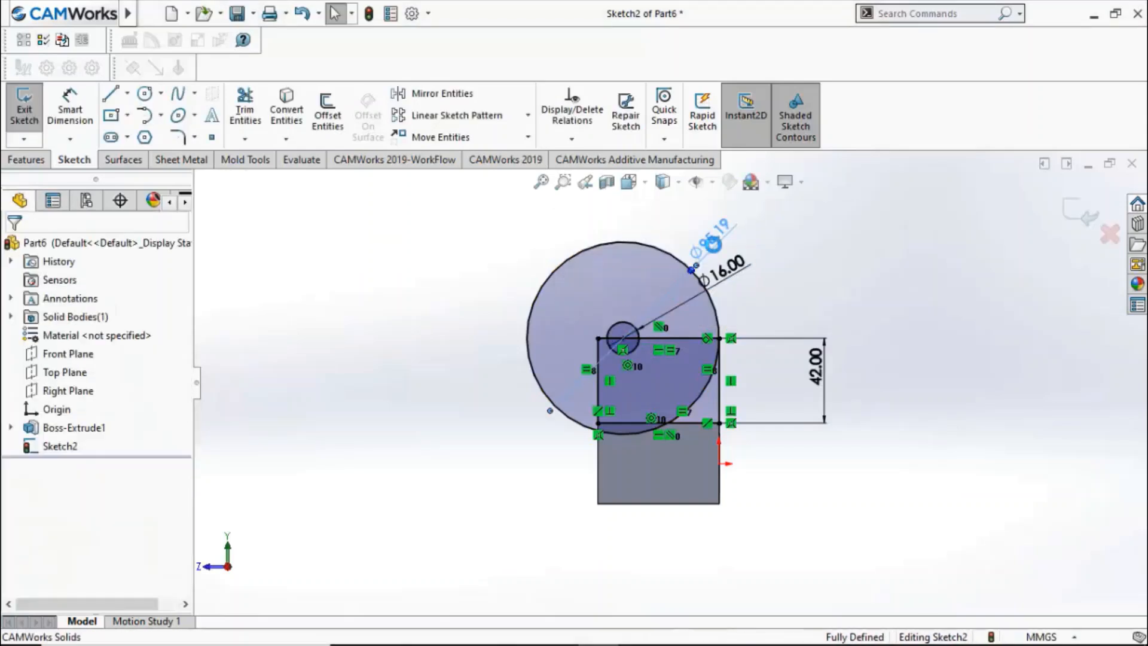
pyautogui.write('60')
pyautogui.press('Return')
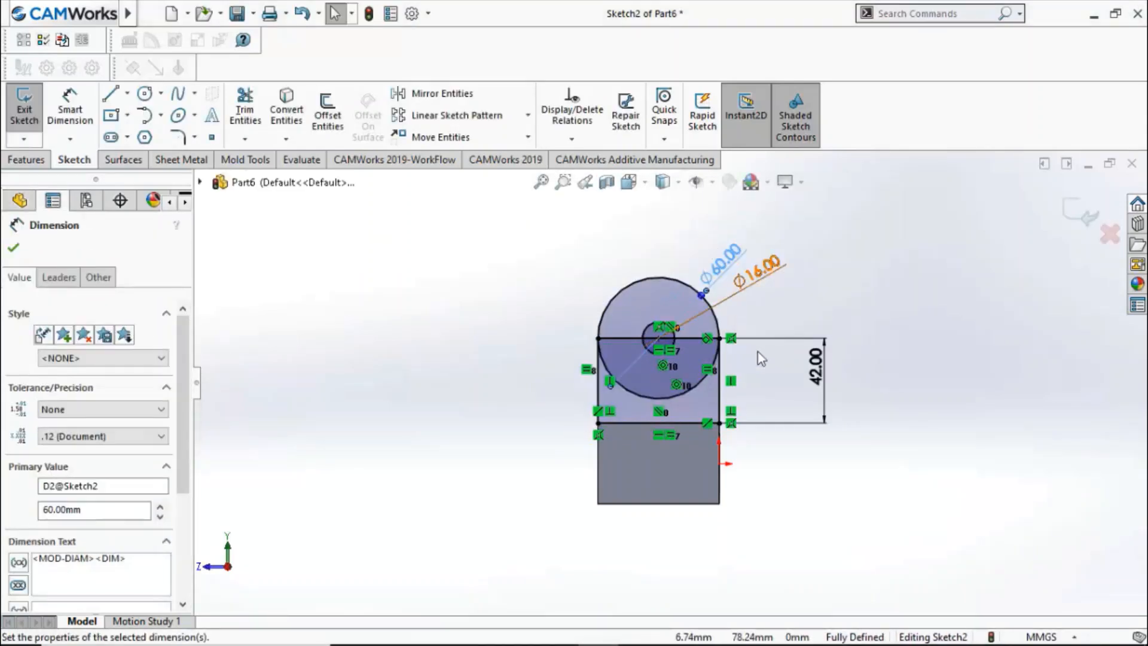
pyautogui.click(943, 372)
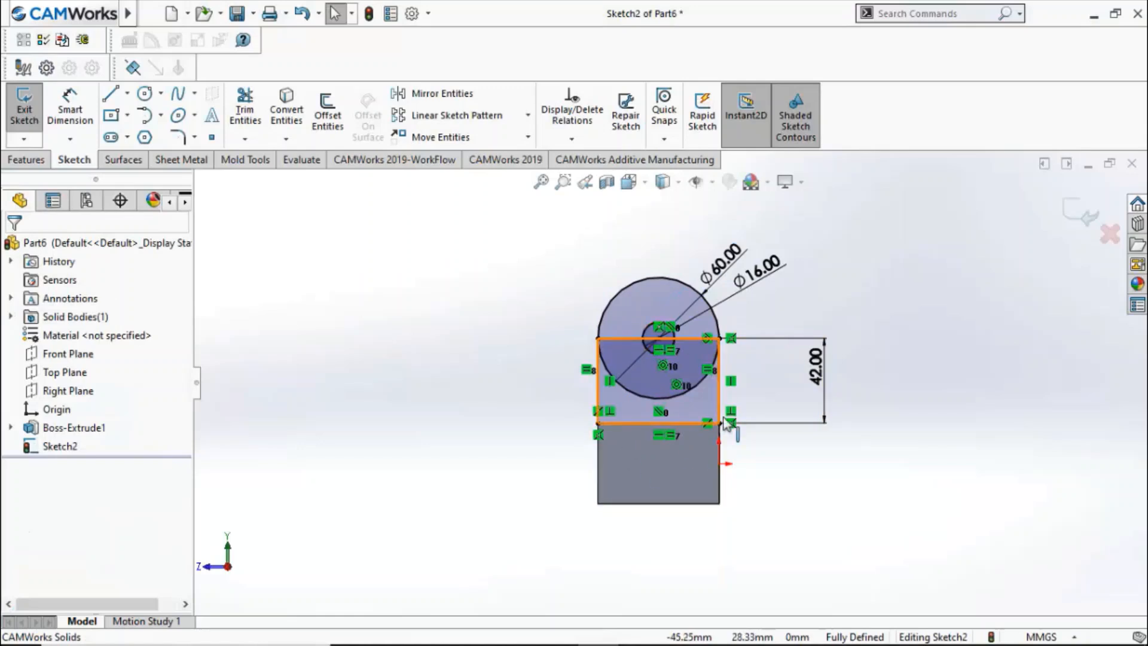
pyautogui.click(1080, 210)
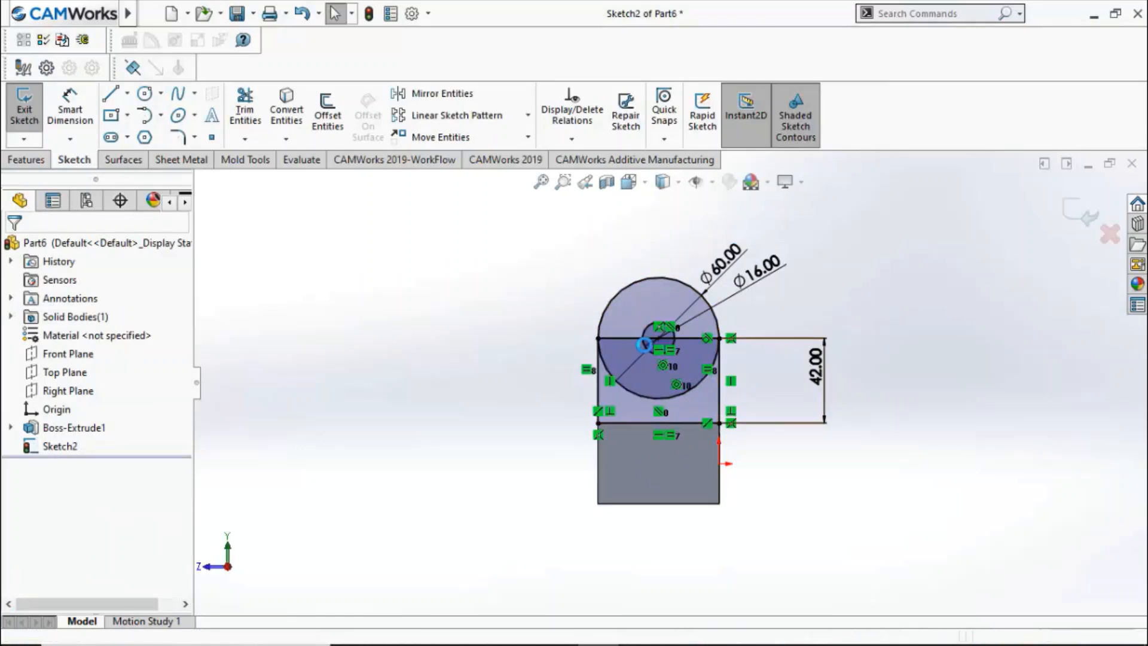
pyautogui.click(835, 295)
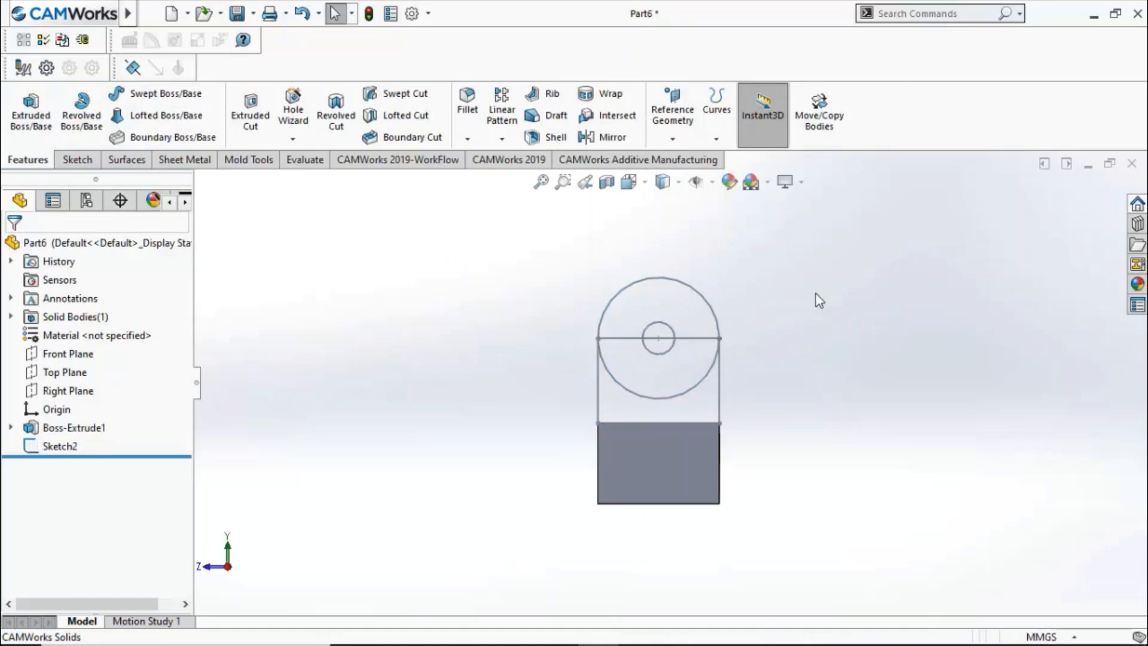
# - Extrude only the lug sketch's rectangle contour inward over the block to form an upright wall at its end
pyautogui.moveTo(720, 392)
pyautogui.mouseDown(button='middle')
pyautogui.moveTo(653, 379)
pyautogui.moveTo(729, 411)
pyautogui.mouseUp(button='middle')
pyautogui.scroll(-4, 920, 380)
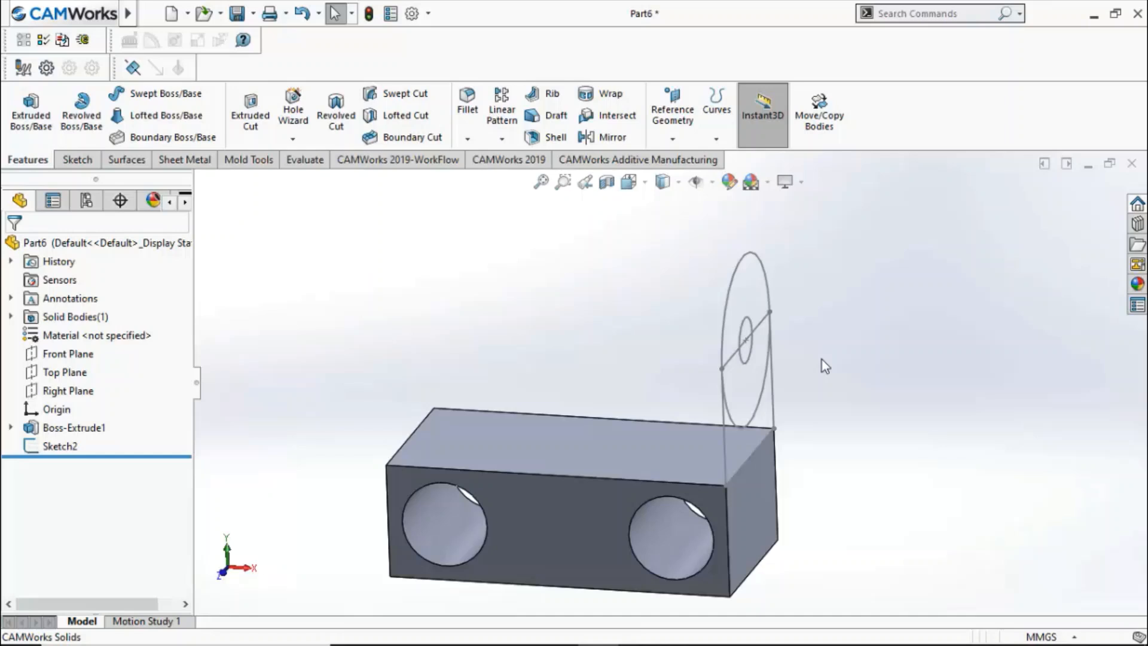
pyautogui.rightClick(637, 323)
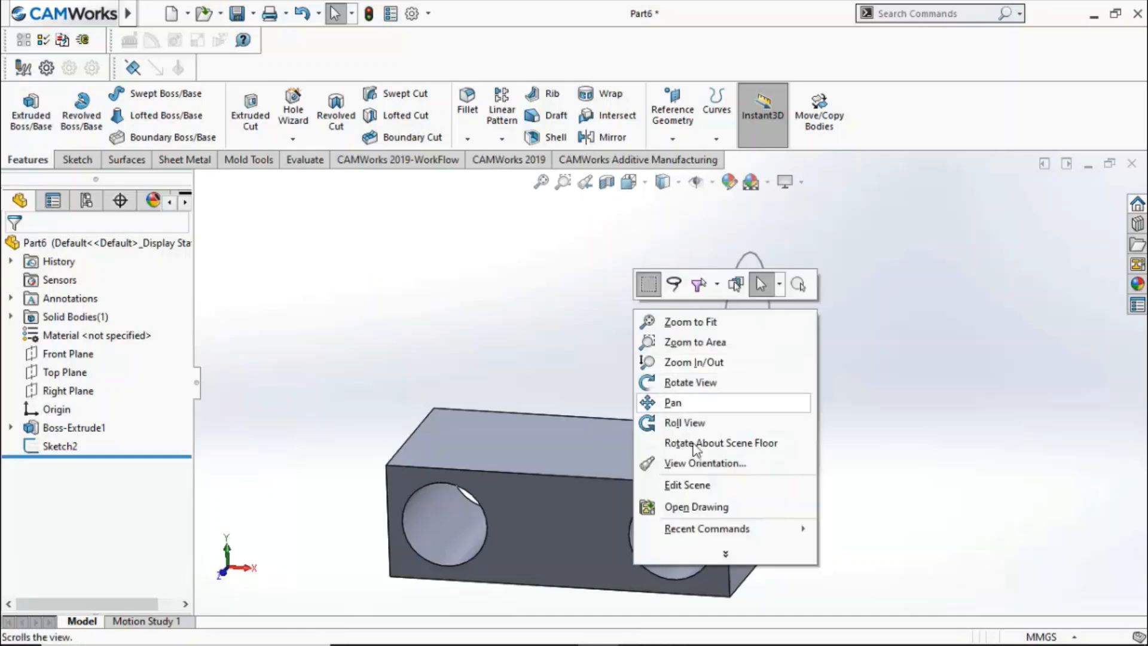
pyautogui.click(706, 569)
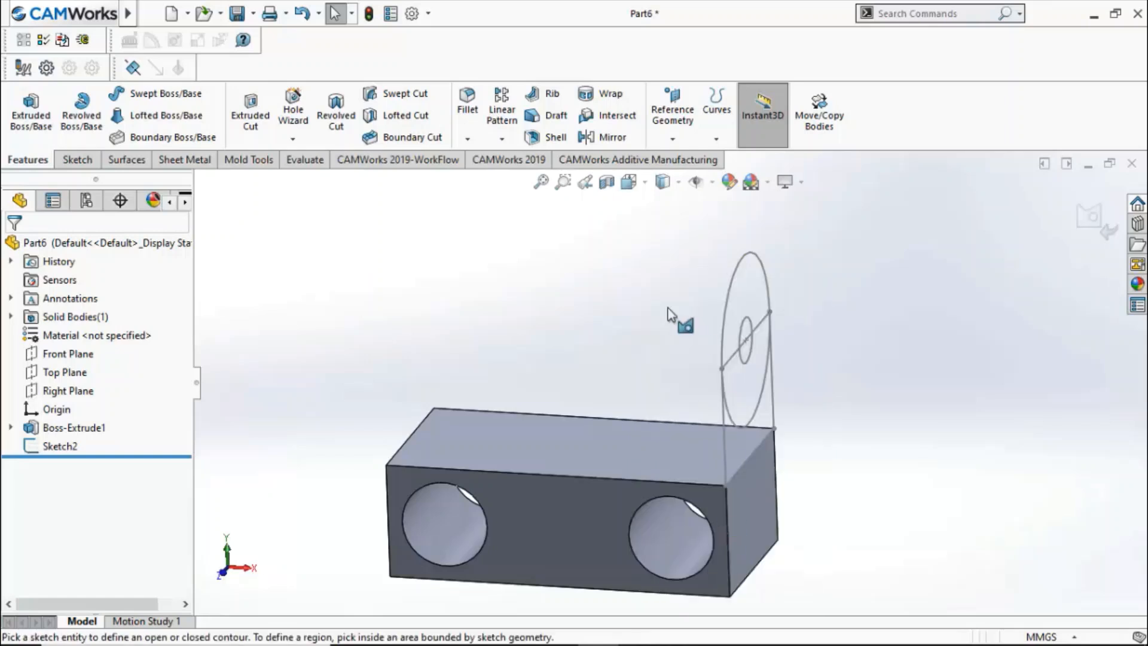
pyautogui.click(764, 322)
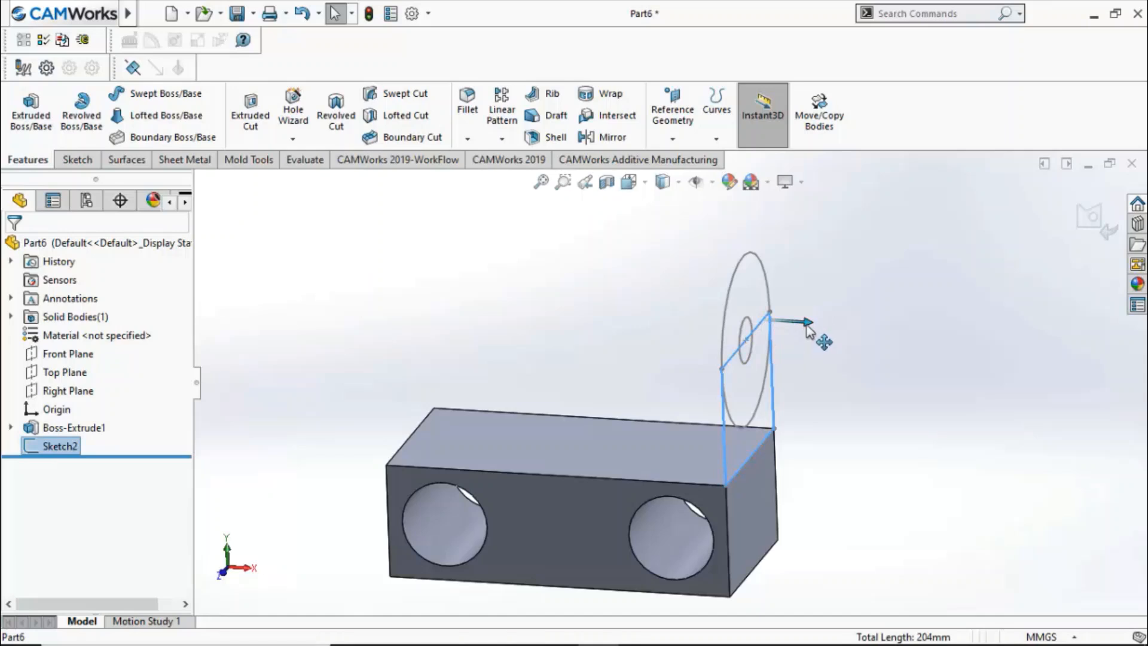
pyautogui.moveTo(806, 325); pyautogui.dragTo(773, 296)
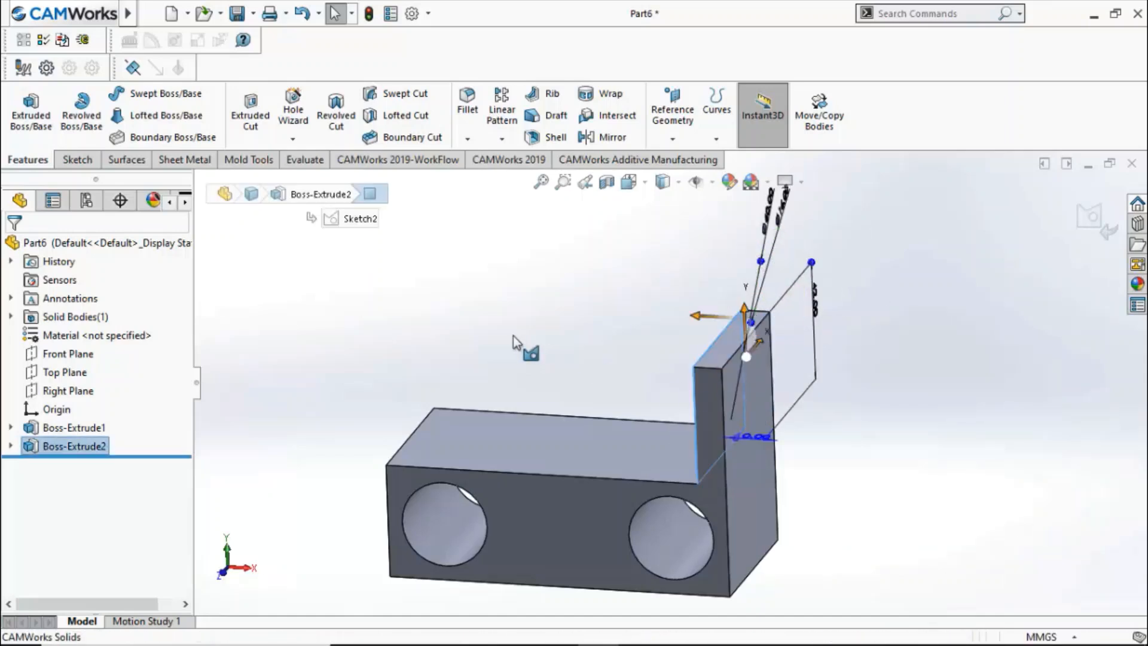
# - Show the lug sketch again and extrude its large circle contour 20 mm inward to form the rounded boss
pyautogui.click(13, 446)
pyautogui.click(60, 466)
pyautogui.click(97, 442)
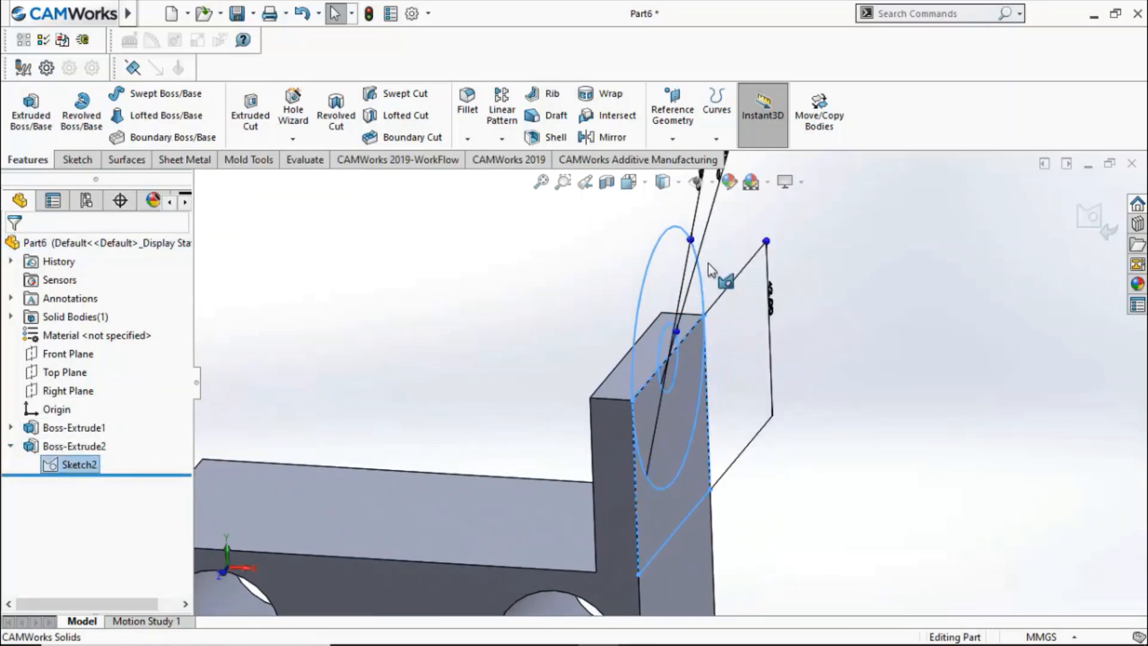
pyautogui.click(709, 263)
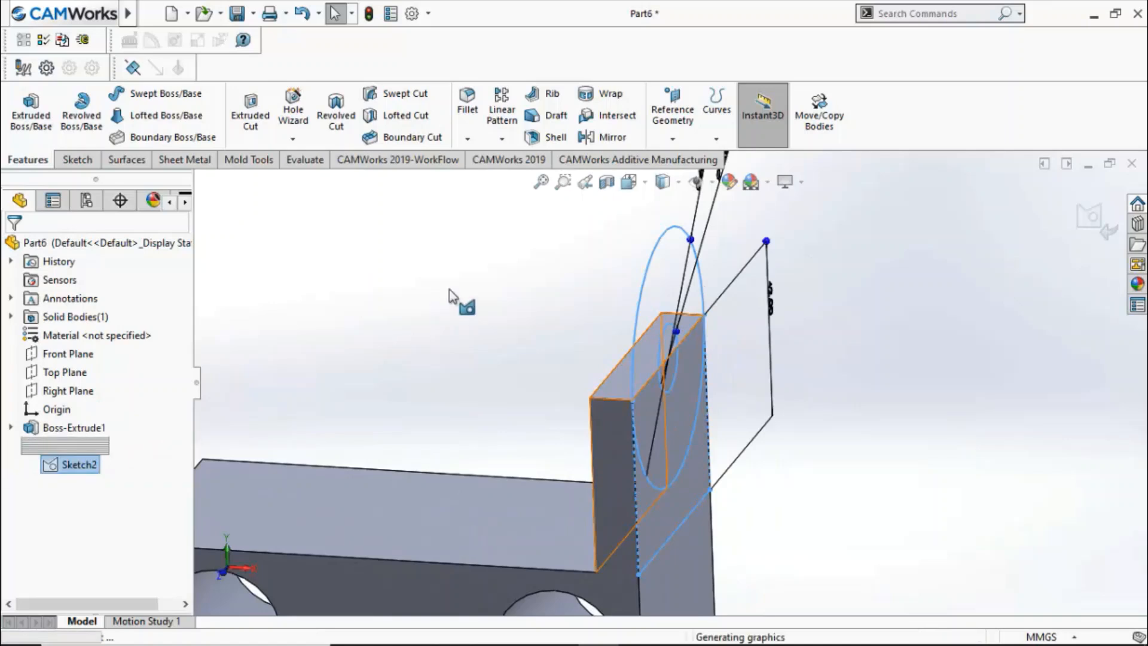
pyautogui.click(708, 269)
pyautogui.moveTo(736, 269); pyautogui.dragTo(733, 239)
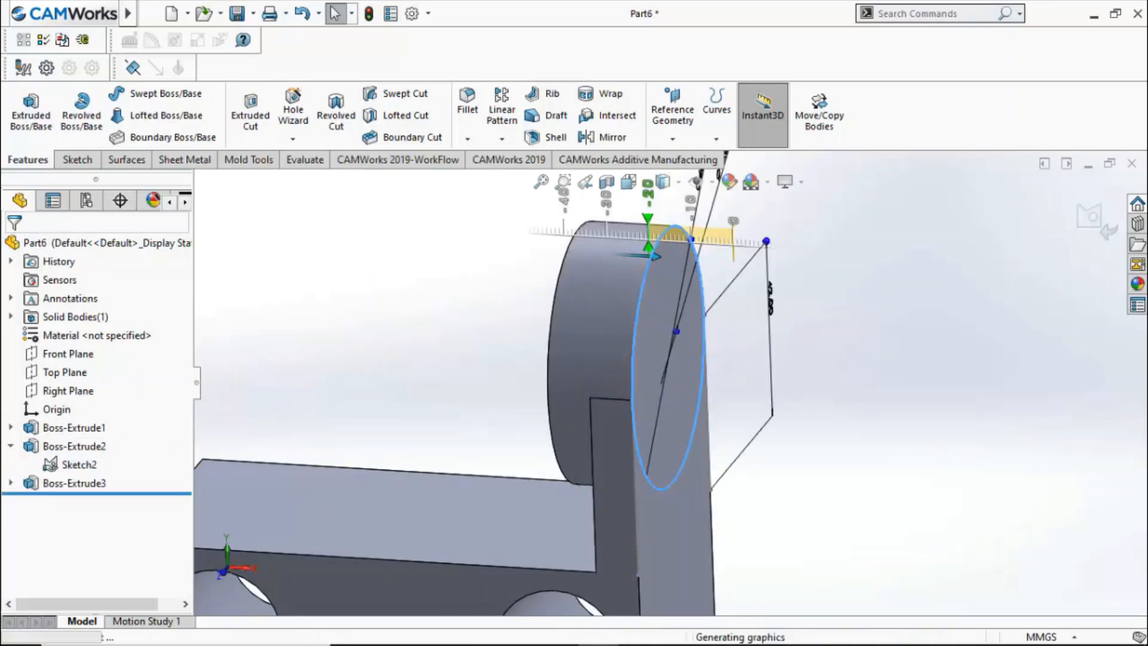
# - Cut the small circle contour through the wall and boss to make the lug's pin hole
pyautogui.click(942, 362)
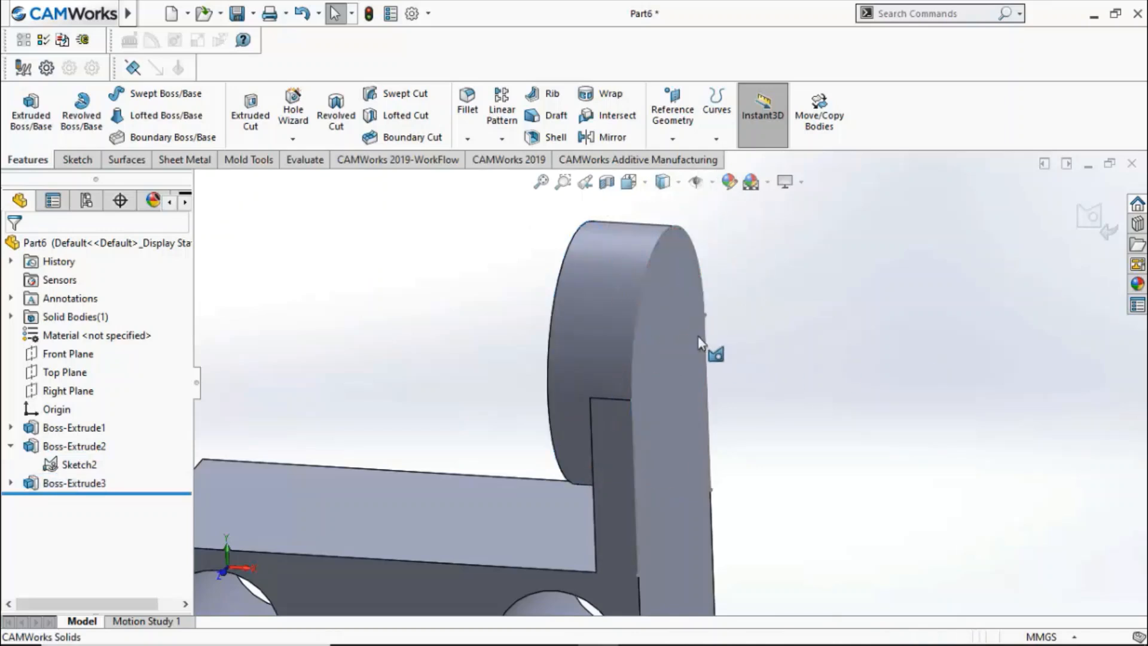
pyautogui.click(677, 331)
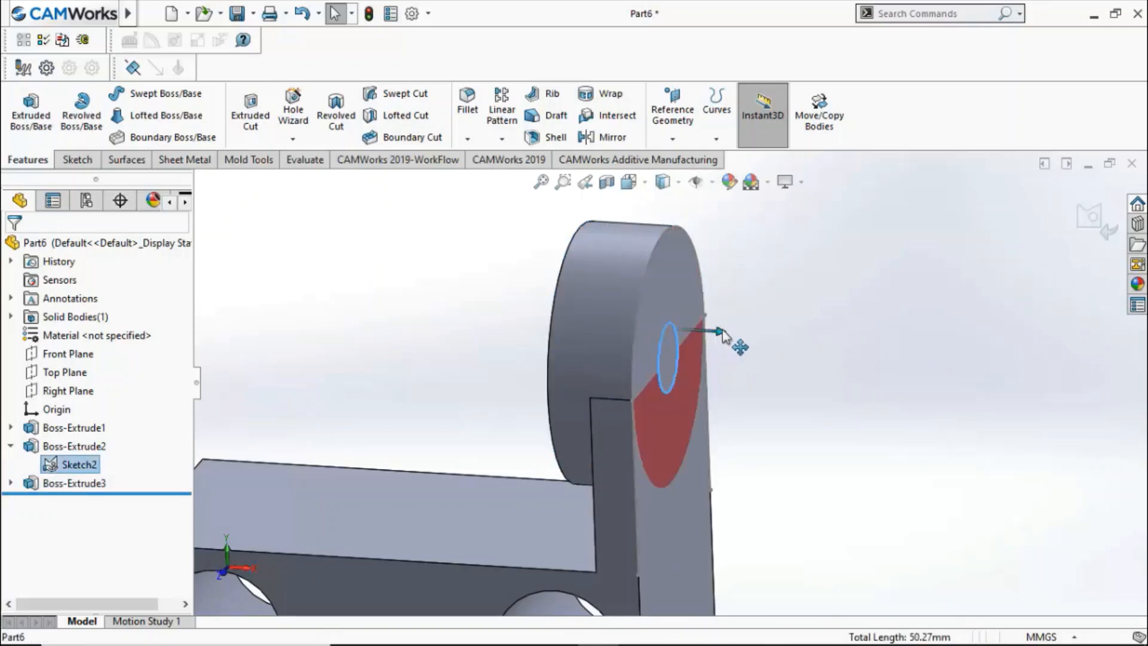
pyautogui.moveTo(726, 328)
pyautogui.mouseDown()
pyautogui.moveTo(863, 358)
pyautogui.moveTo(538, 341)
pyautogui.moveTo(525, 353)
pyautogui.mouseUp()
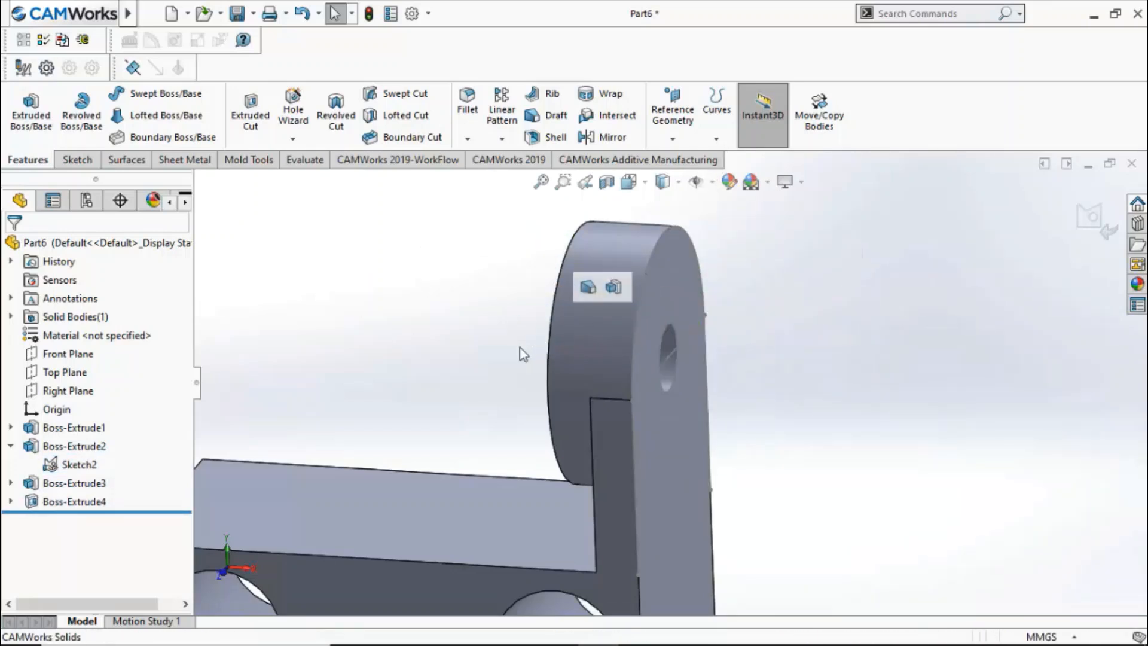
# - Hide the lug sketch so only the solid remains displayed
pyautogui.scroll(5, 761, 389)
pyautogui.moveTo(771, 340); pyautogui.dragTo(646, 325, button='middle')
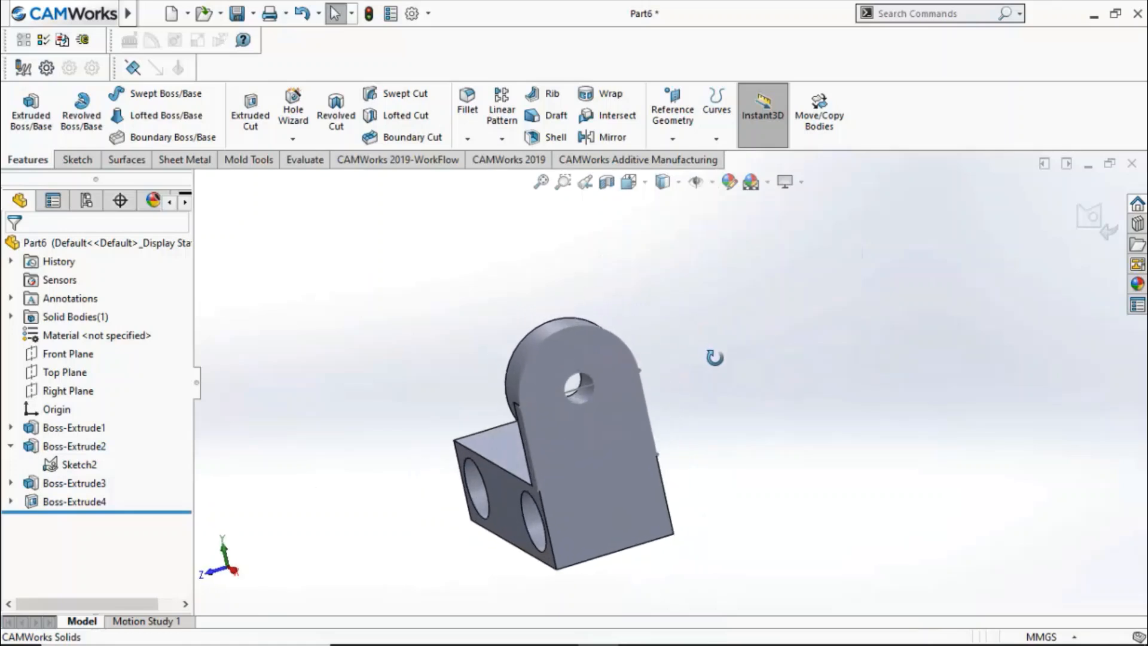
pyautogui.click(83, 460)
pyautogui.click(86, 440)
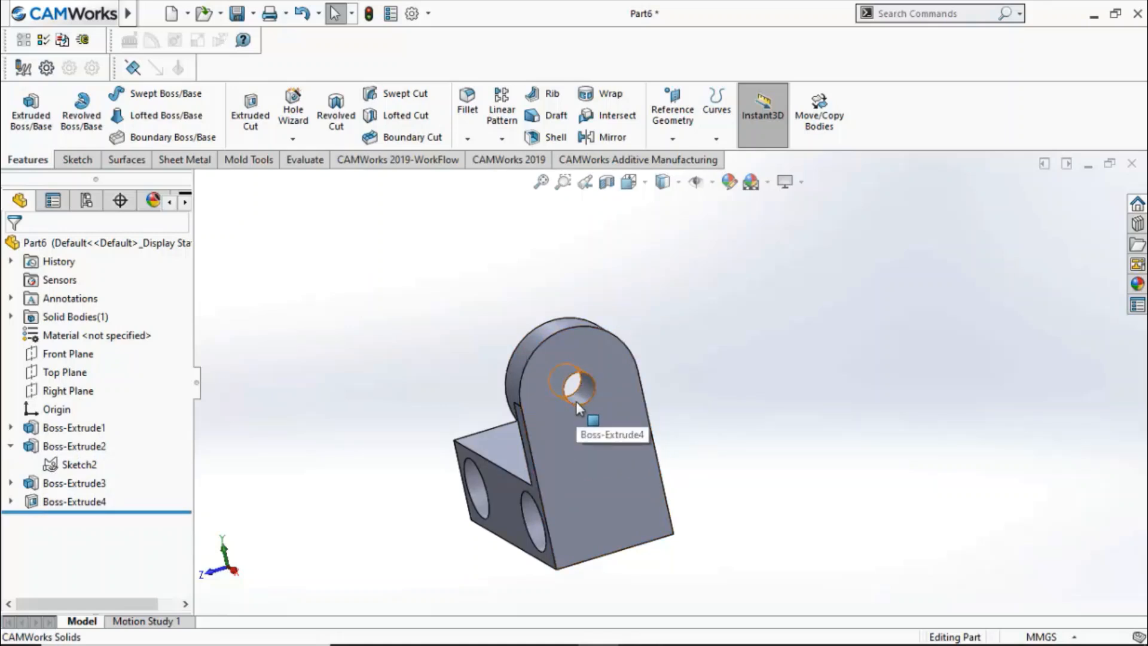
pyautogui.moveTo(576, 401); pyautogui.dragTo(651, 364, button='middle')
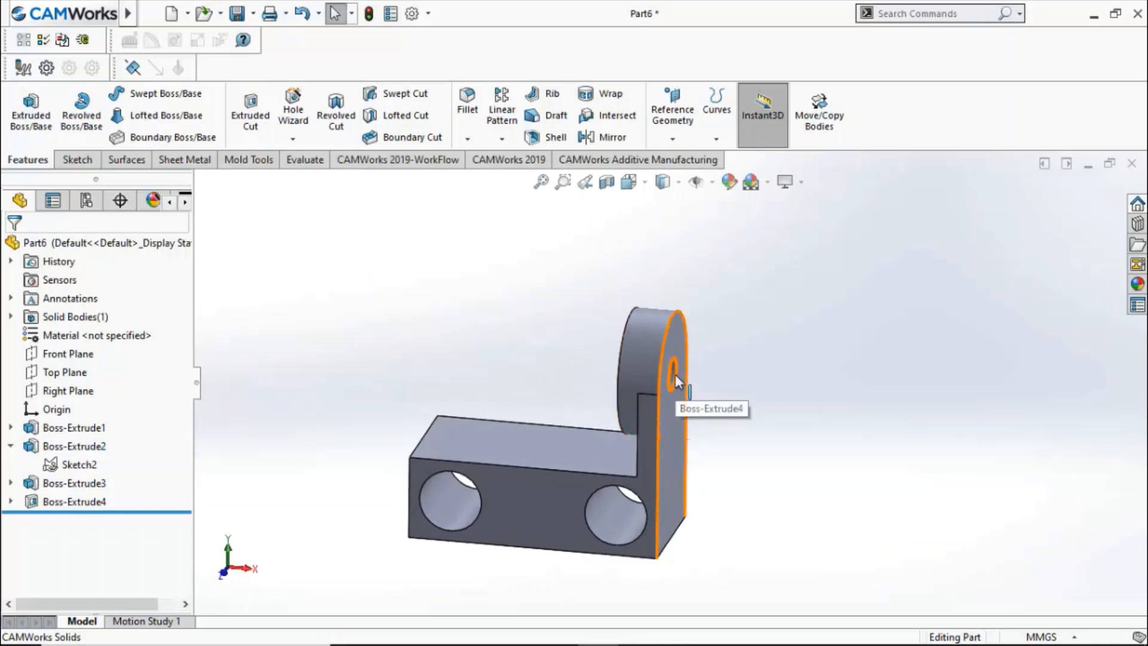
pyautogui.scroll(-3, 676, 374)
pyautogui.scroll(-2, 675, 374)
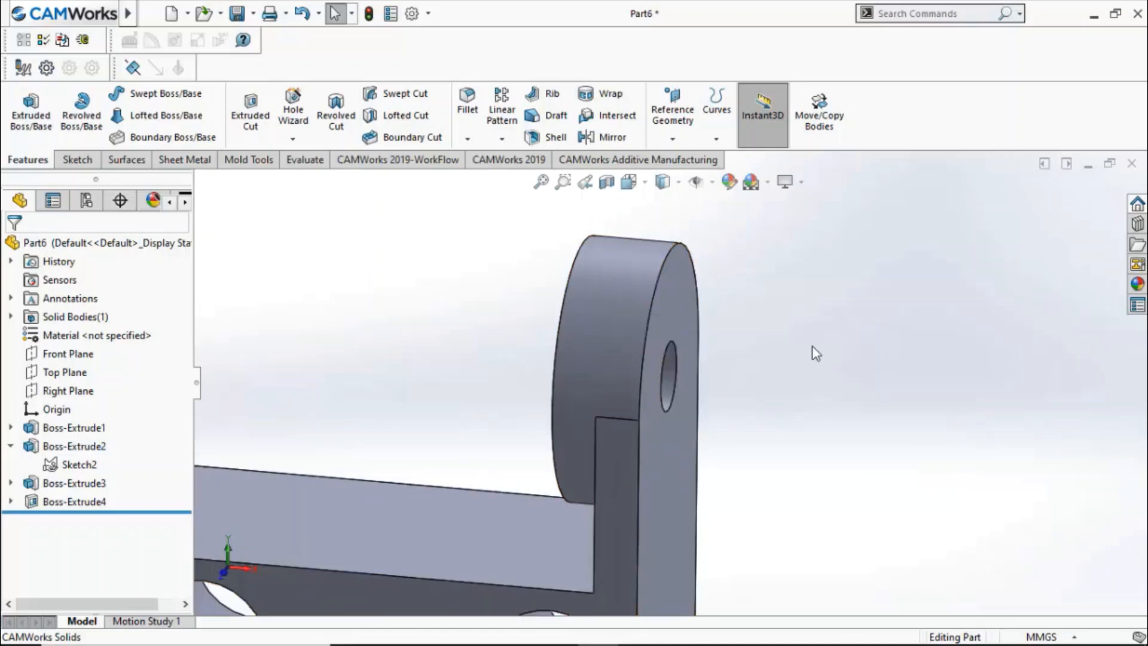
pyautogui.scroll(3, 728, 396)
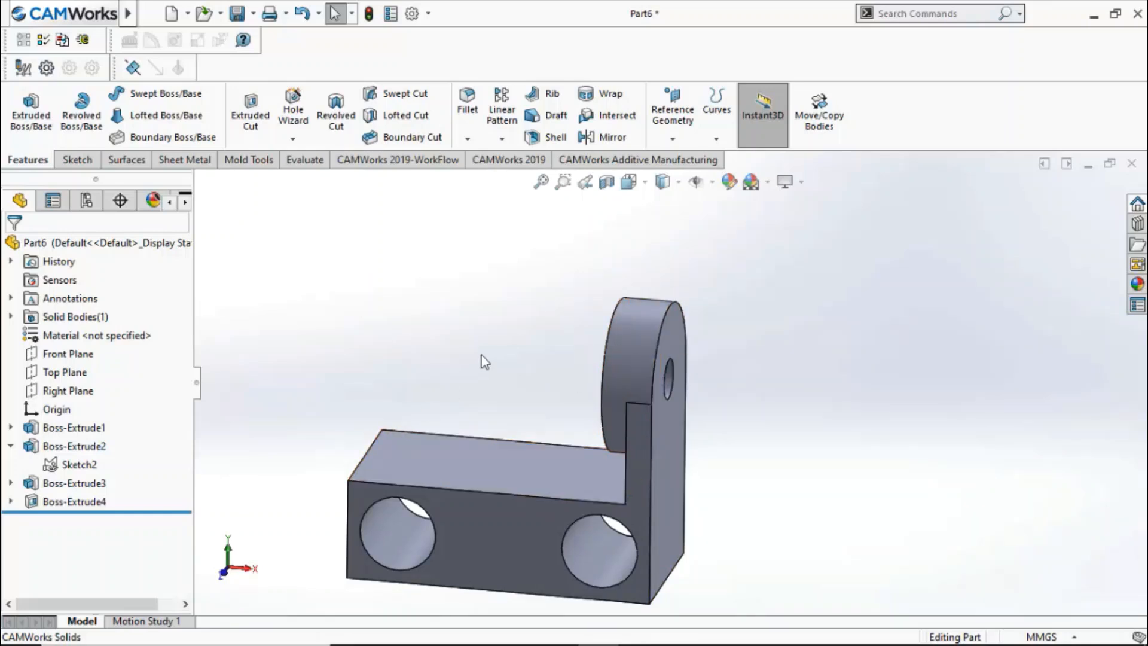
pyautogui.moveTo(417, 410); pyautogui.dragTo(385, 474, button='middle')
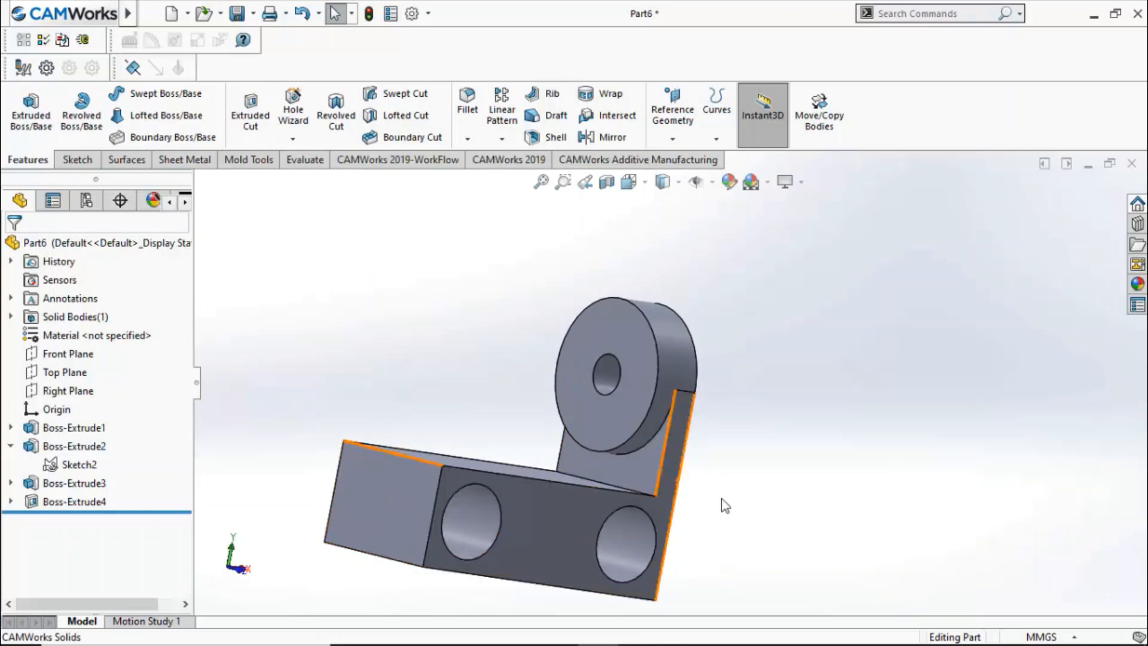
# - Mirror the whole solid body about the Right Plane to create a matching lug at the block's other end
pyautogui.click(605, 137)
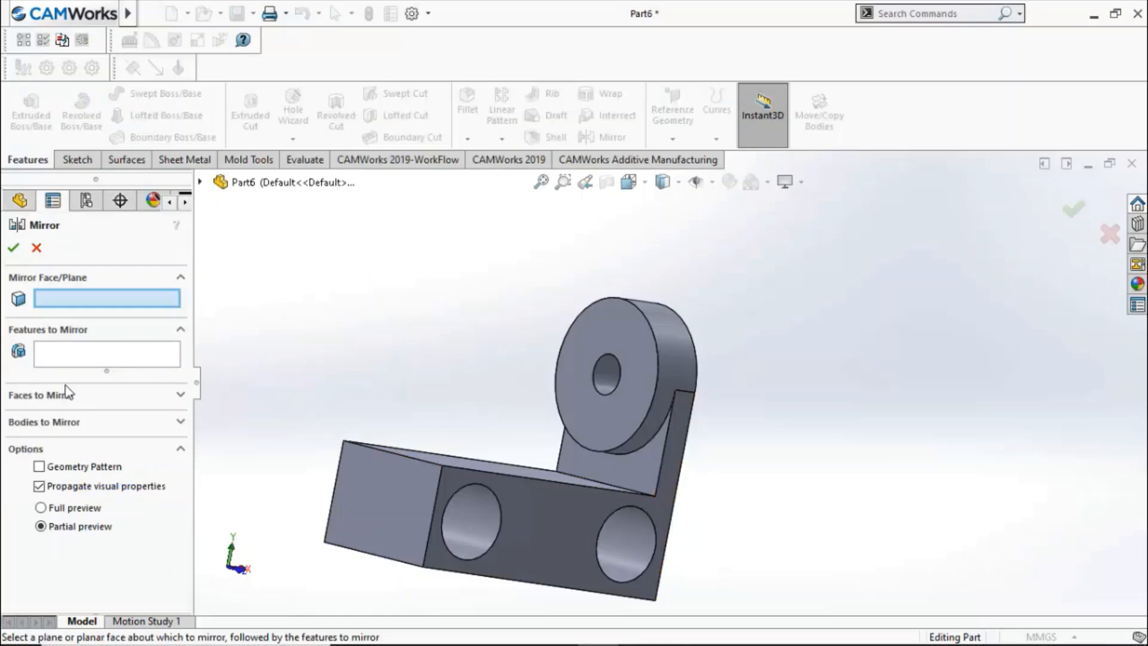
pyautogui.click(87, 361)
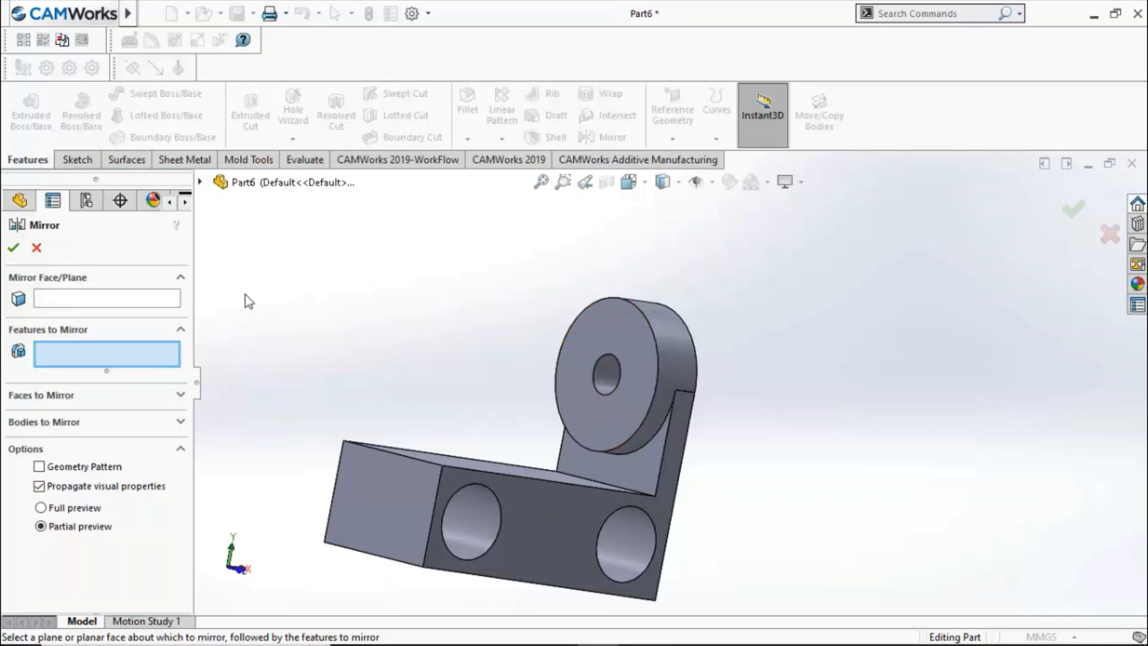
pyautogui.click(70, 423)
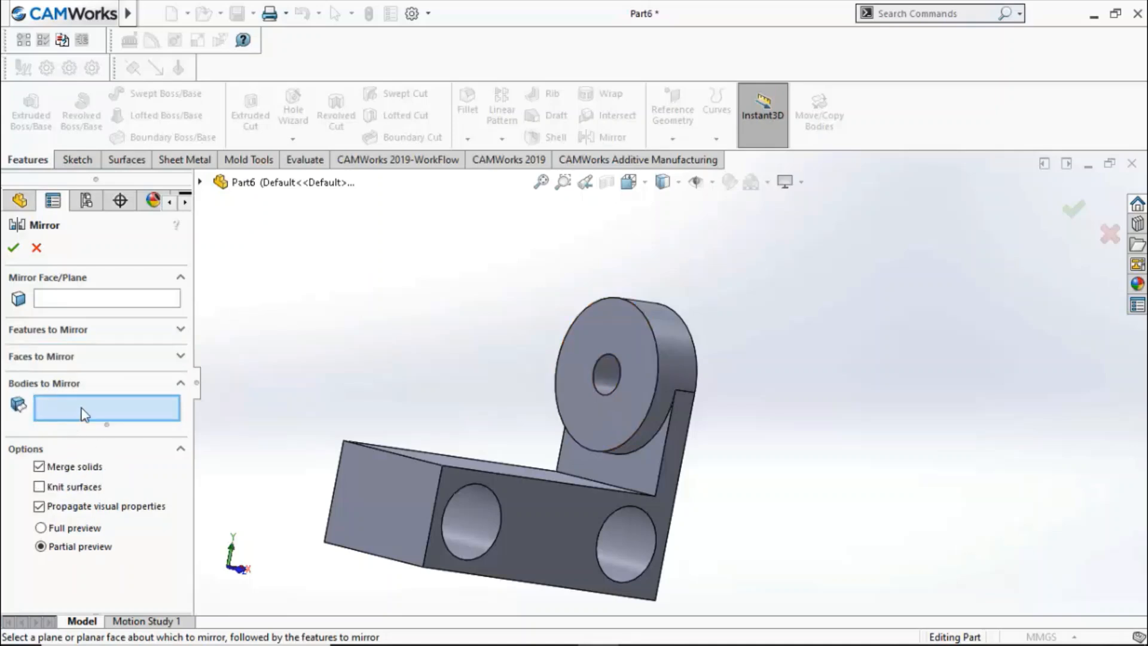
pyautogui.click(81, 297)
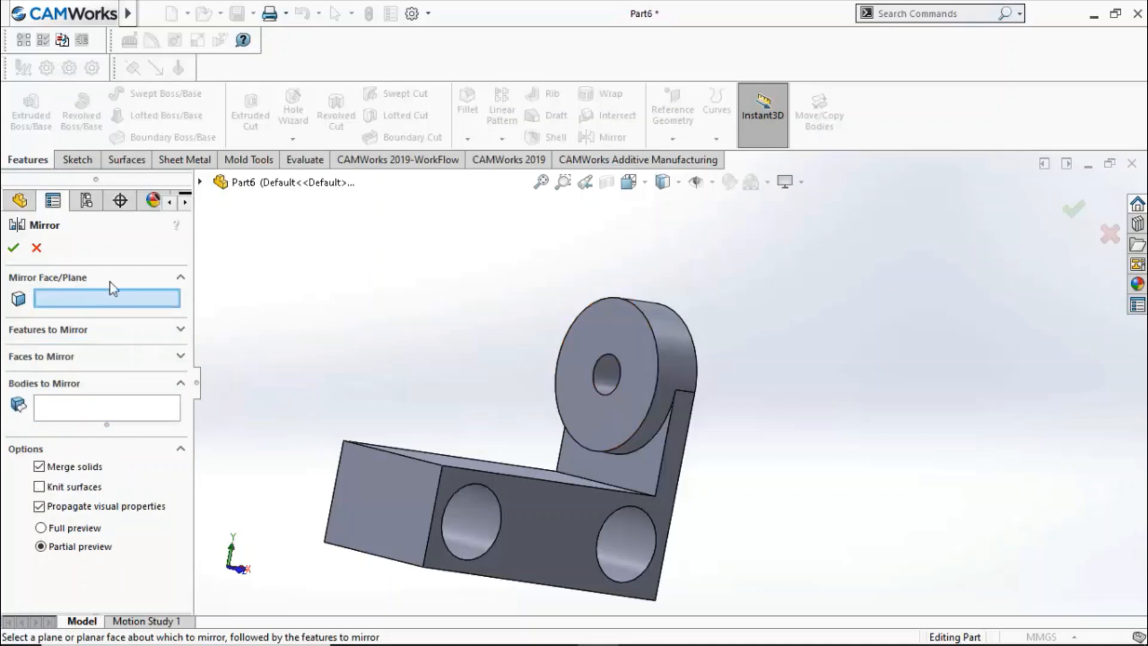
pyautogui.click(201, 182)
pyautogui.click(266, 329)
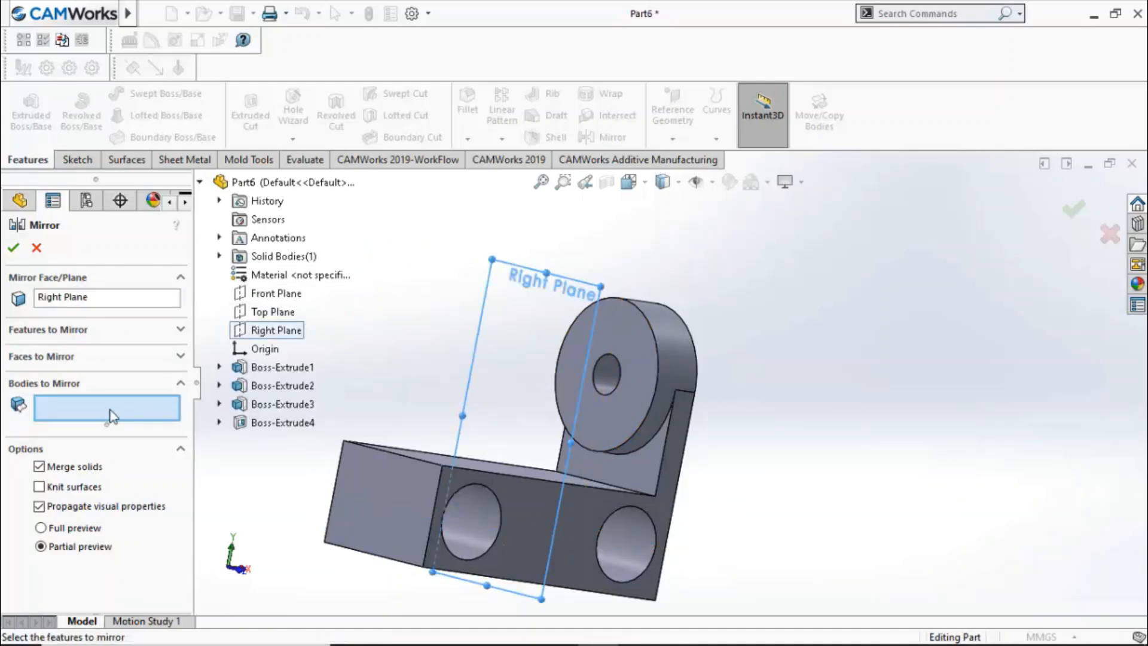
pyautogui.scroll(2, 675, 518)
pyautogui.moveTo(653, 504); pyautogui.dragTo(611, 509, button='middle')
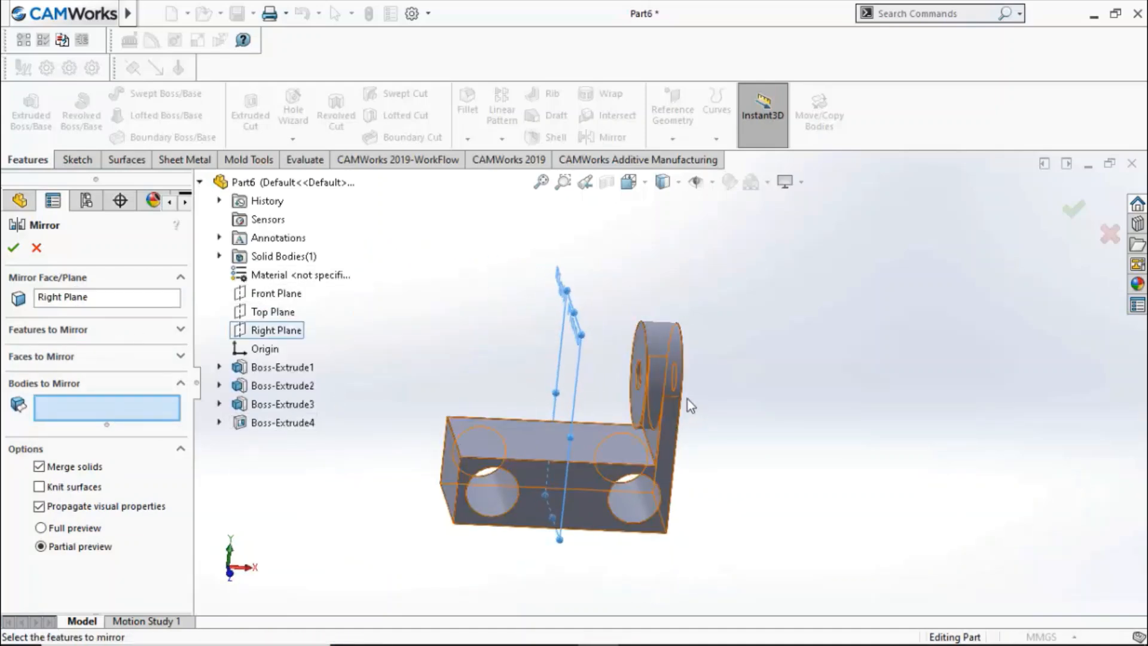
pyautogui.click(677, 432)
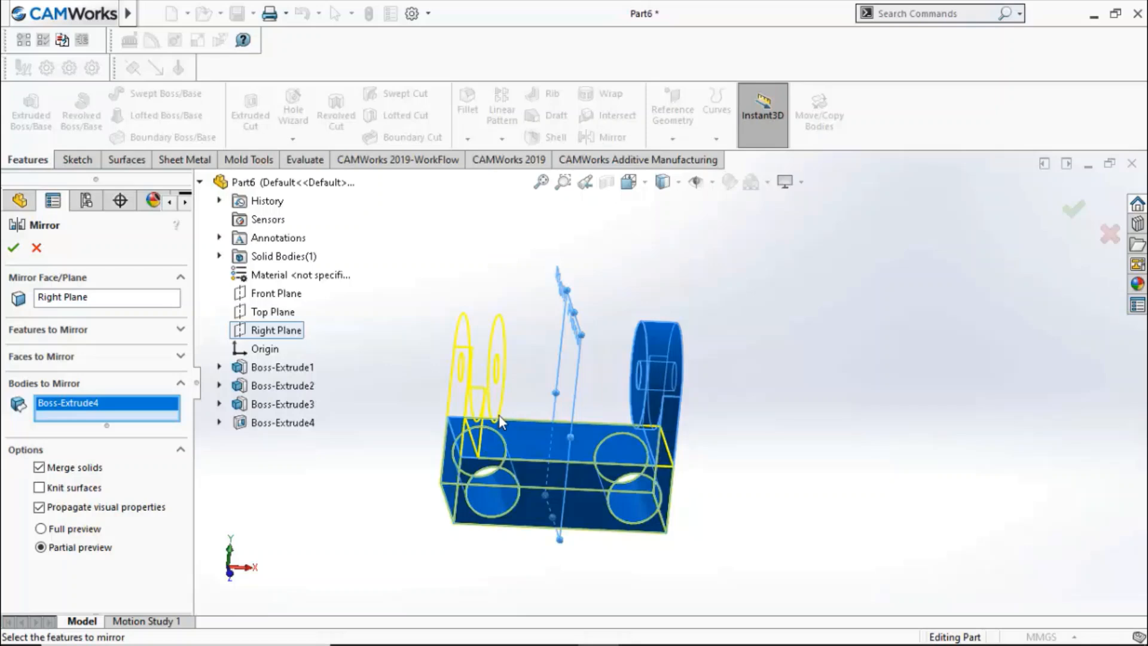
pyautogui.click(15, 247)
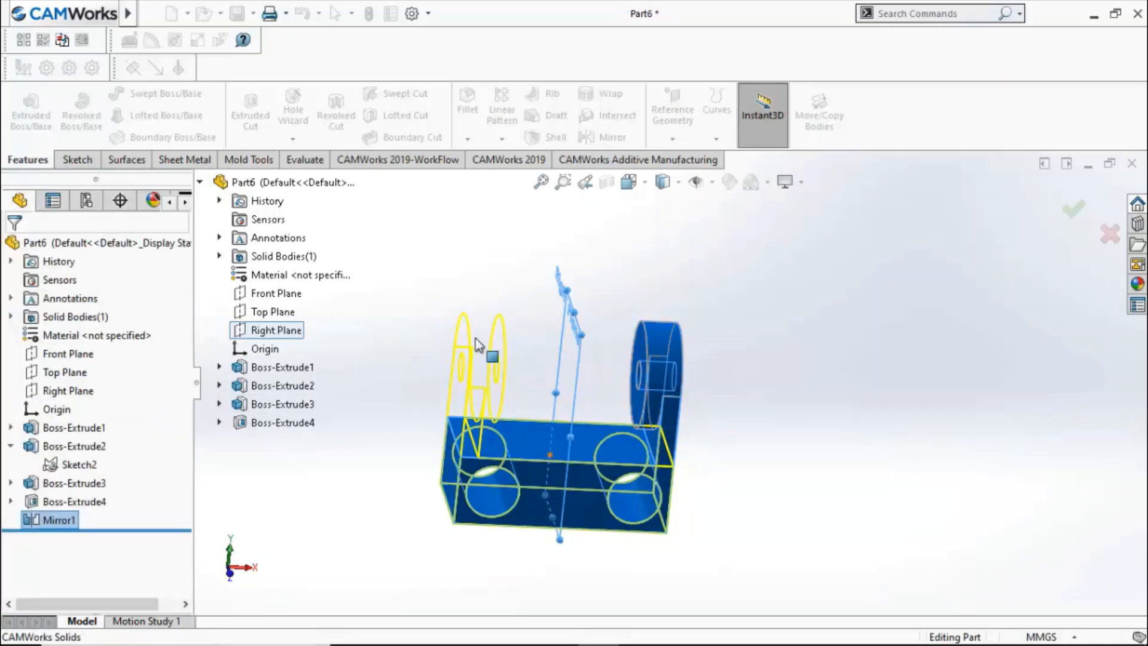
# - Start a Fillet with a 20 mm radius and select the block's bottom end edge below the original lug
pyautogui.moveTo(484, 413); pyautogui.dragTo(550, 413, button='middle')
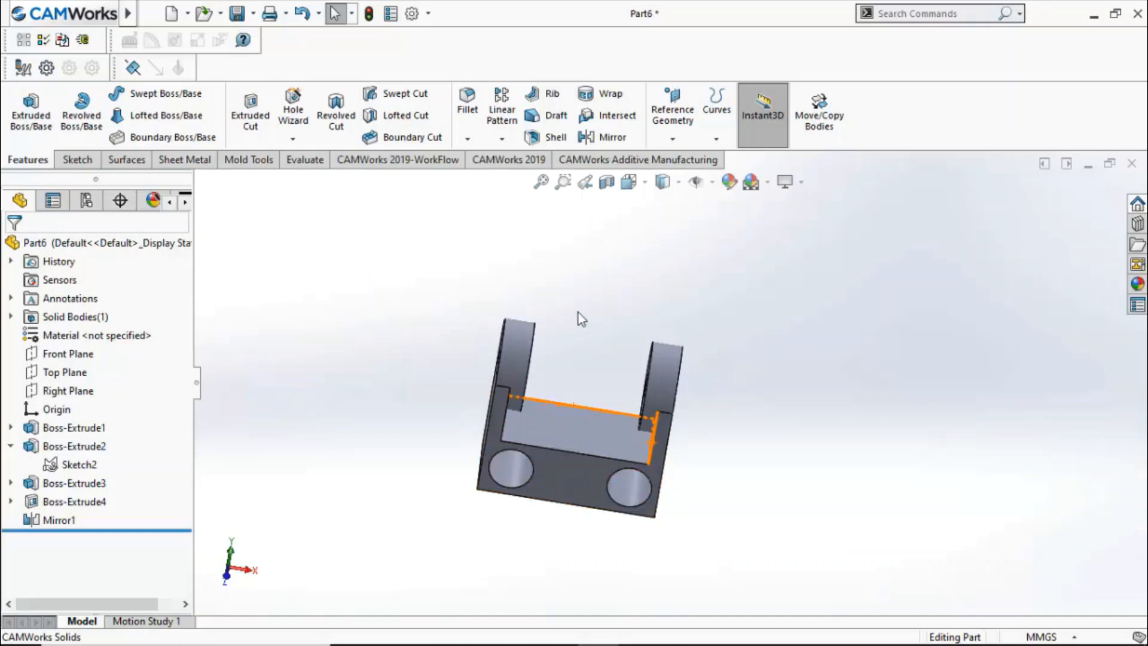
pyautogui.scroll(-4, 686, 466)
pyautogui.moveTo(688, 464)
pyautogui.mouseDown(button='middle')
pyautogui.moveTo(638, 412)
pyautogui.moveTo(687, 451)
pyautogui.mouseUp(button='middle')
pyautogui.scroll(4, 692, 458)
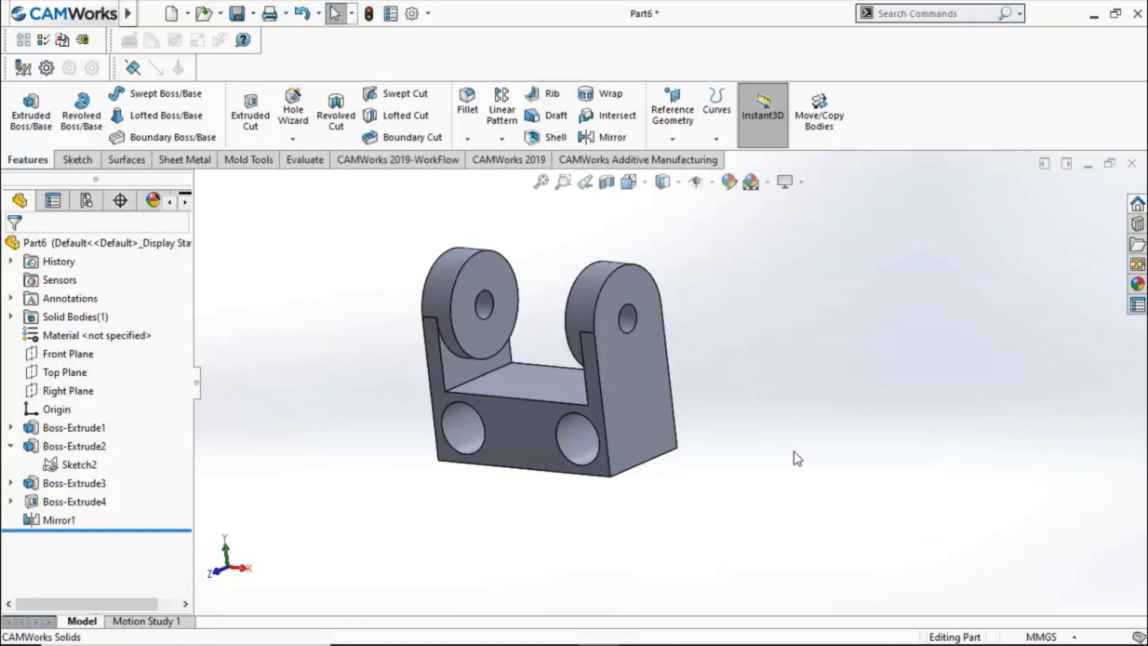
pyautogui.click(471, 128)
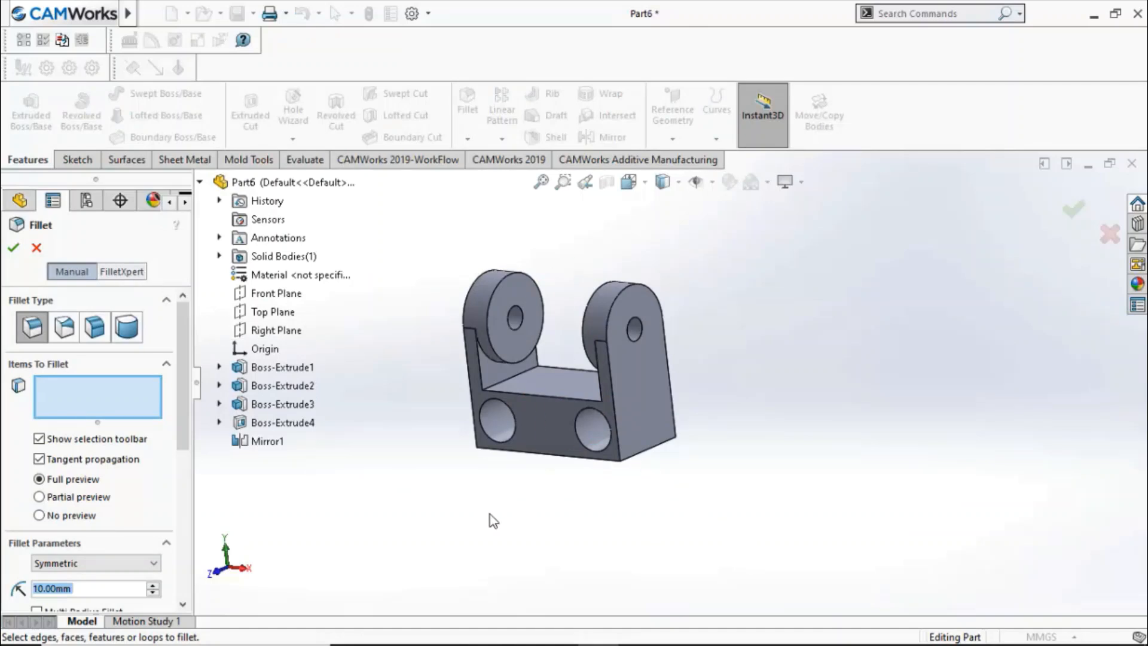
pyautogui.write('20')
pyautogui.press('Return')
pyautogui.click(632, 458)
pyautogui.scroll(2, 586, 498)
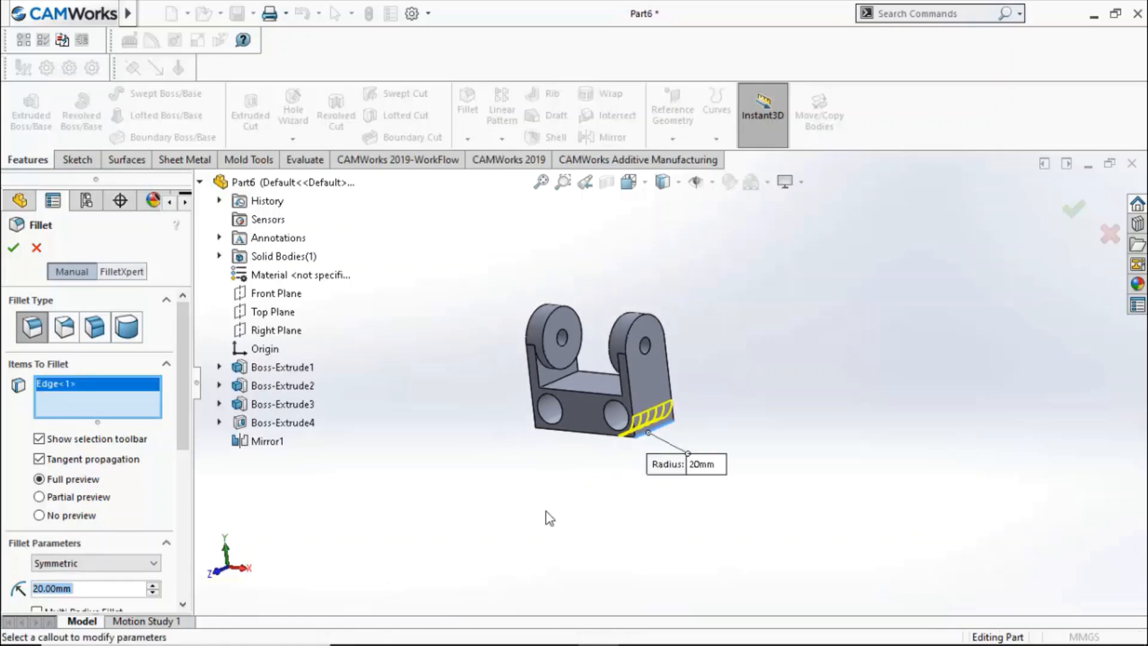
# - Add the opposite bottom end edge to the fillet selection and apply the fillet to both edges
pyautogui.moveTo(537, 506); pyautogui.dragTo(662, 526, button='middle')
pyautogui.scroll(-4, 572, 423)
pyautogui.scroll(-3, 556, 367)
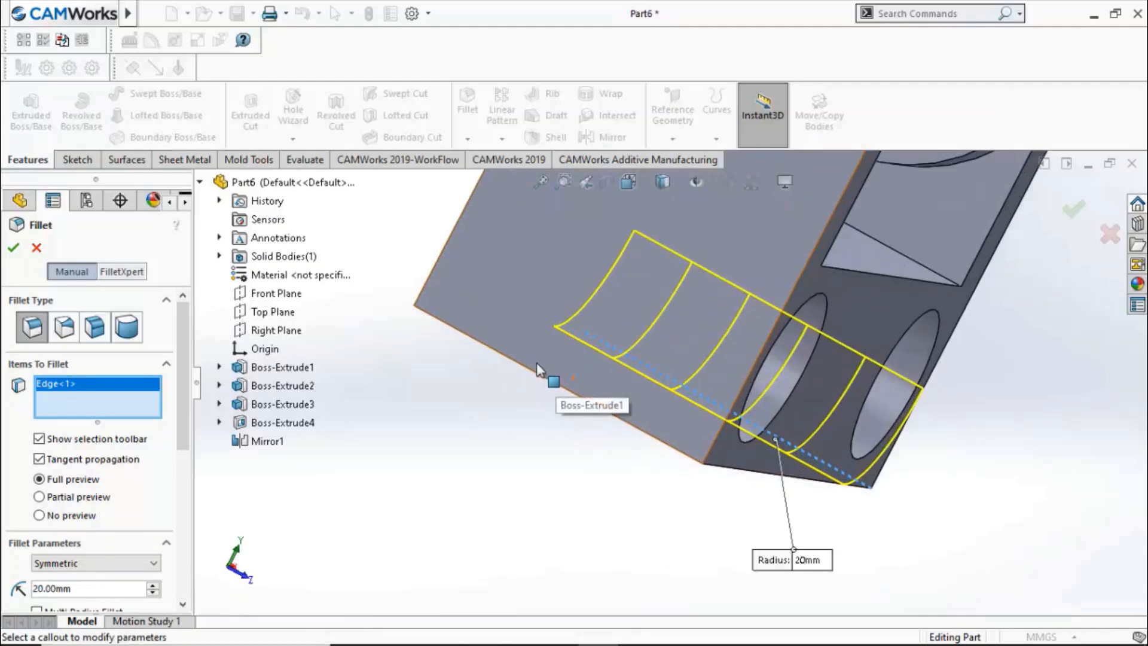
pyautogui.click(515, 361)
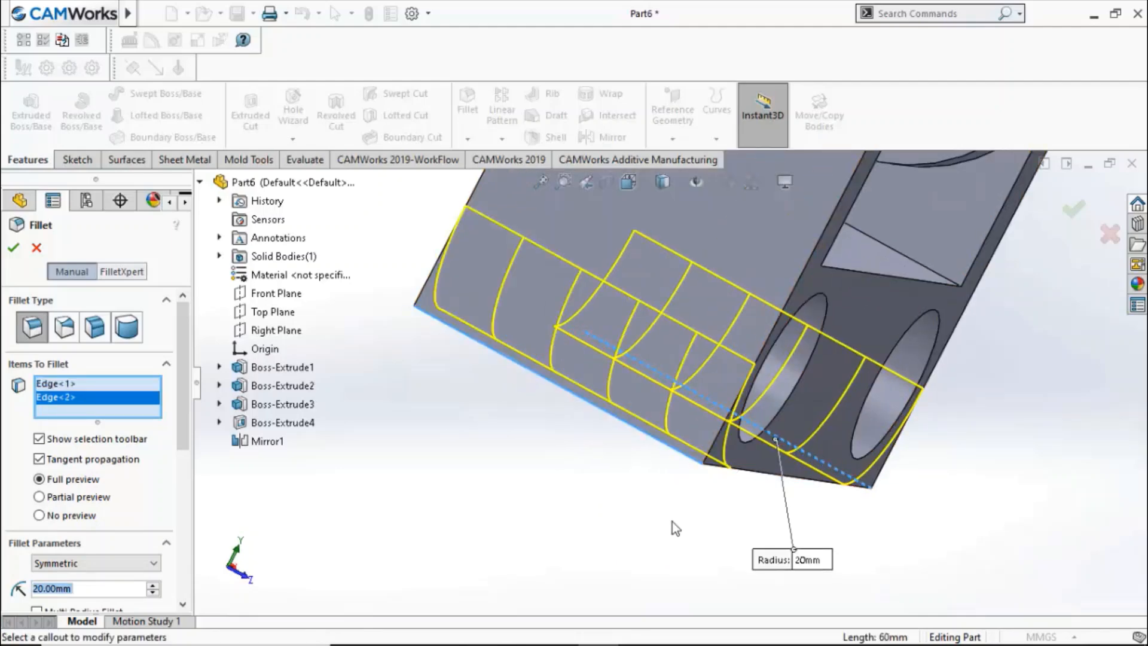
pyautogui.scroll(3, 671, 520)
pyautogui.moveTo(651, 468); pyautogui.dragTo(529, 457, button='middle')
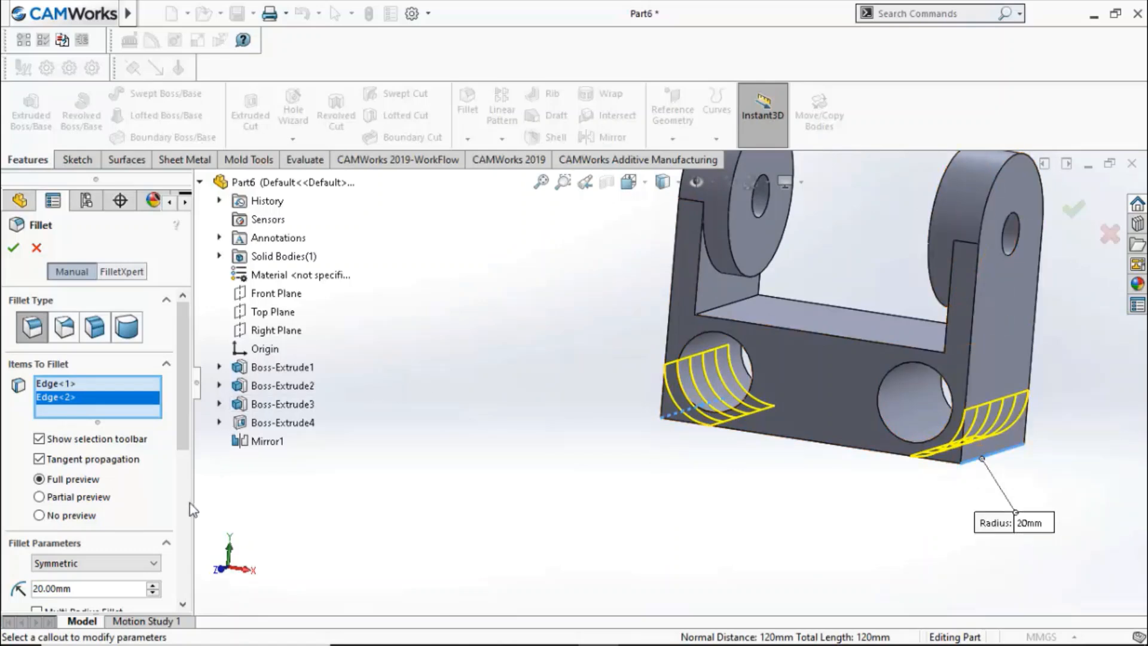
pyautogui.click(14, 247)
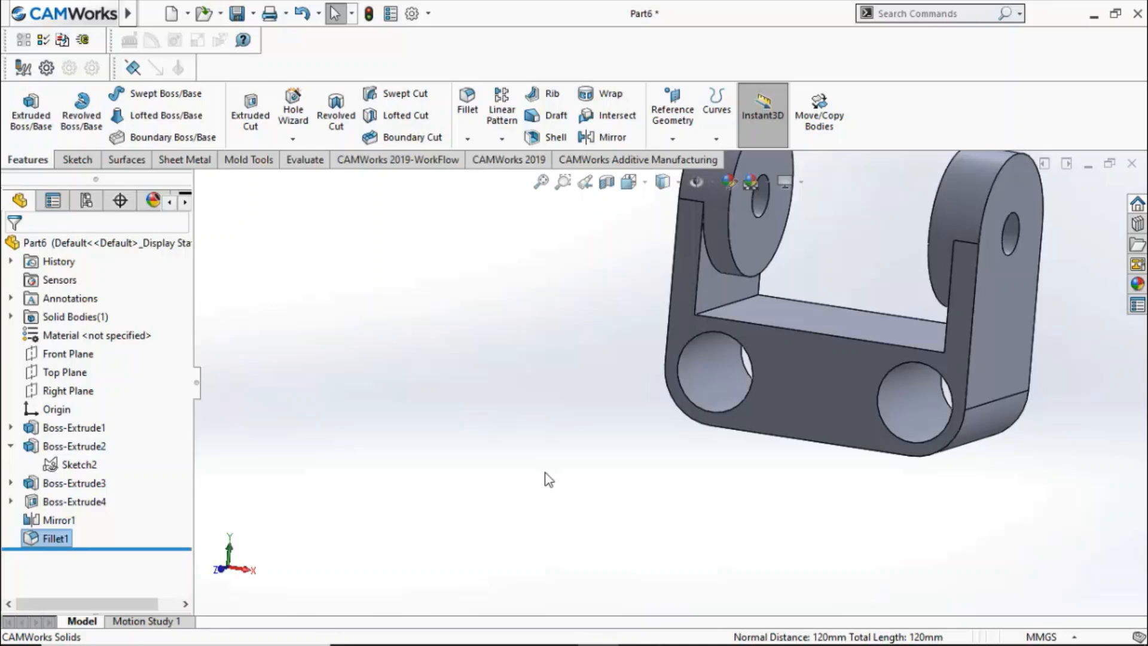
# - Start a new fillet in FilletXpert mode with a 2 mm radius
pyautogui.click(465, 98)
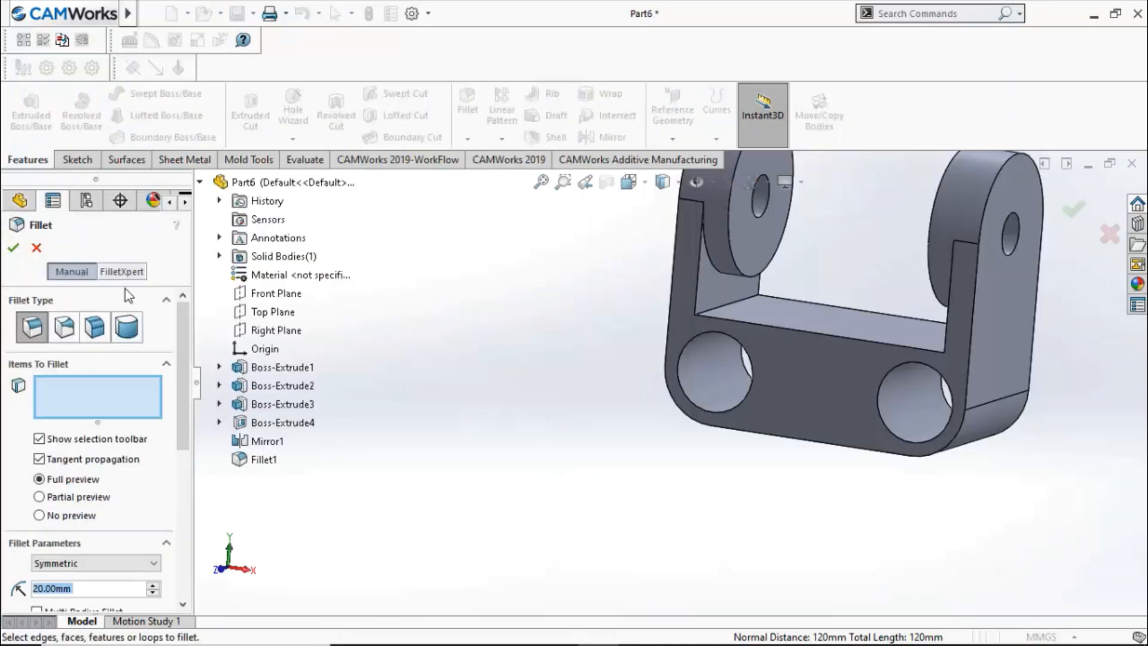
pyautogui.click(123, 273)
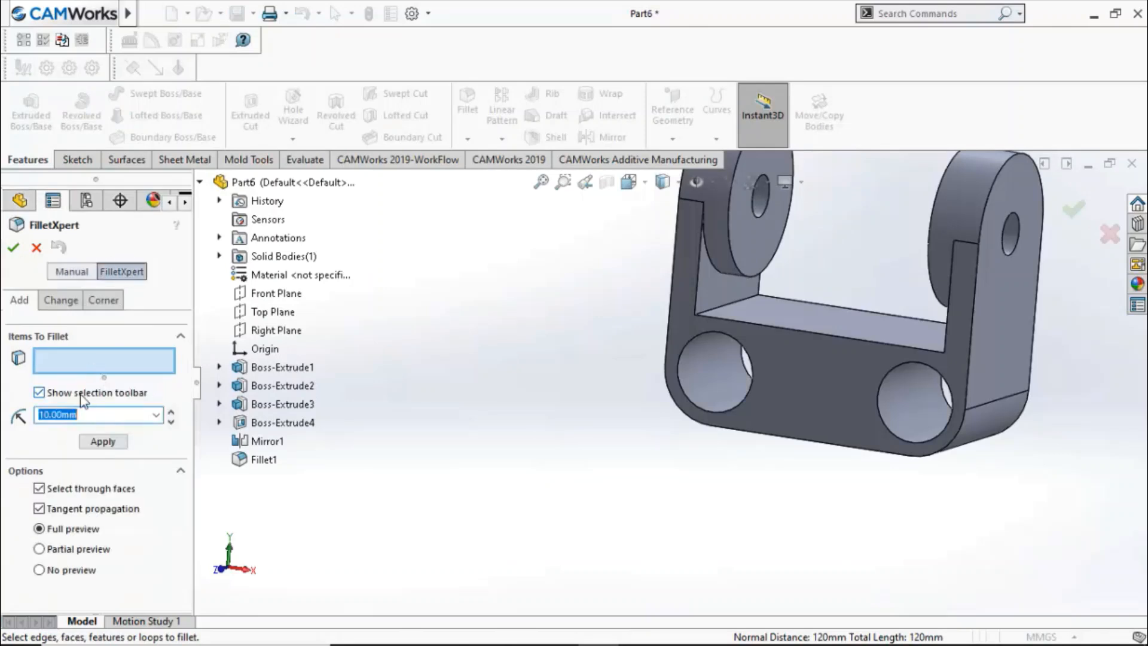
pyautogui.write('2')
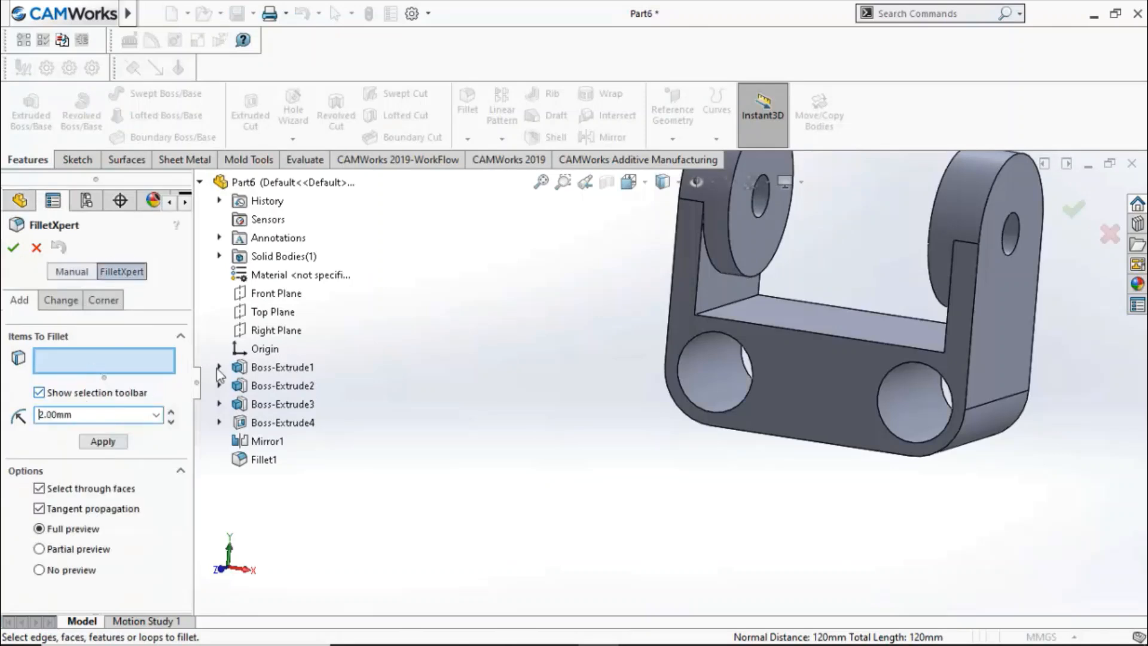
# - Try selecting the block's bottom outline edge, the floor edge between the lugs and an edge loop for the fillet
pyautogui.click(793, 444)
pyautogui.moveTo(792, 443); pyautogui.dragTo(847, 468, button='middle')
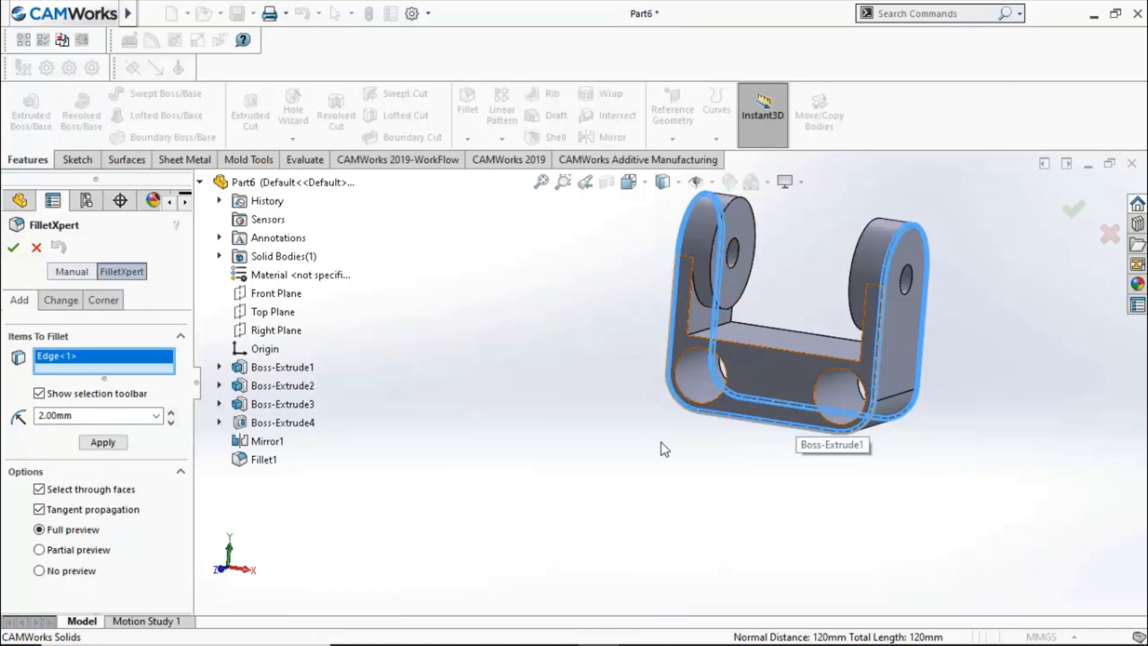
pyautogui.click(756, 349)
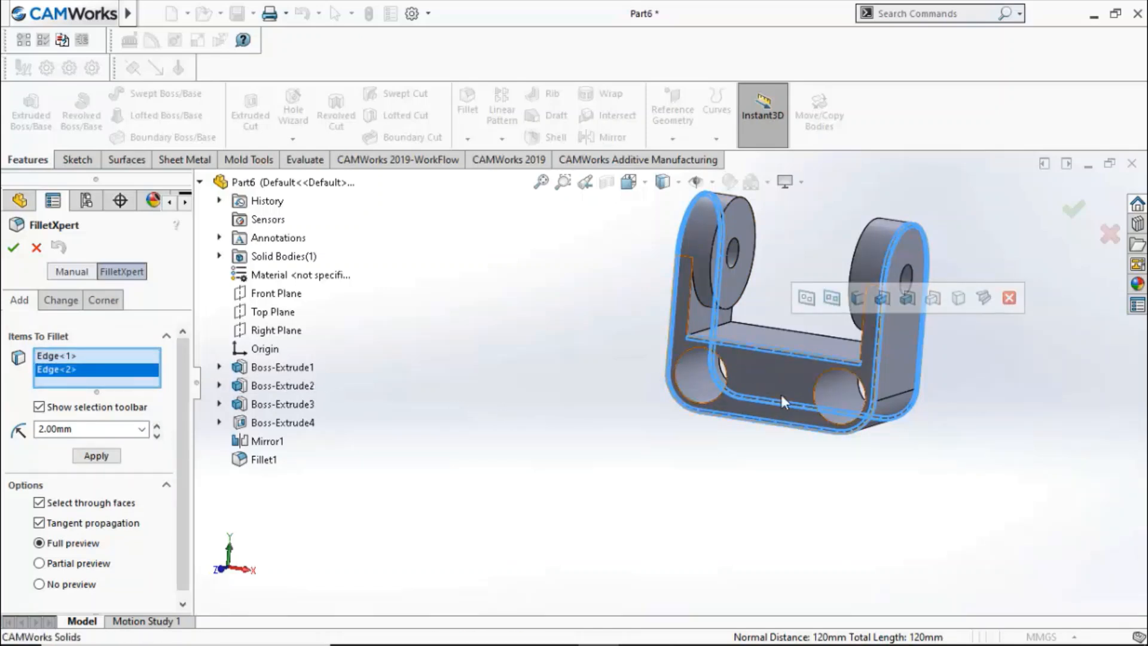
pyautogui.moveTo(951, 513); pyautogui.dragTo(914, 454, button='middle')
pyautogui.scroll(-5, 873, 339)
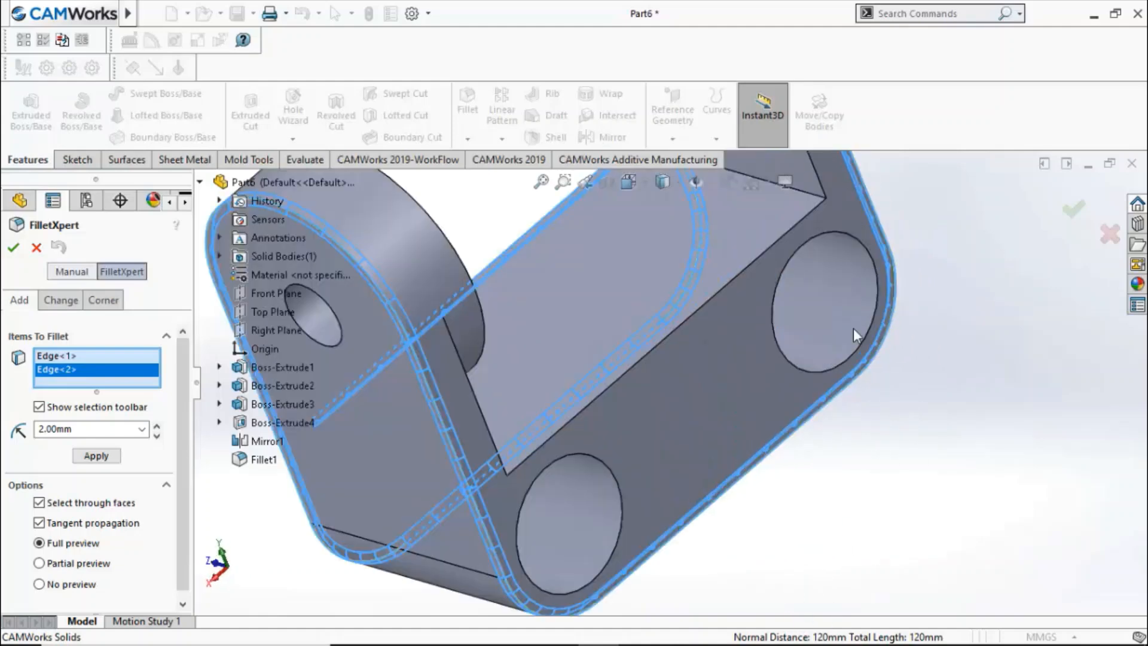
pyautogui.scroll(3, 724, 282)
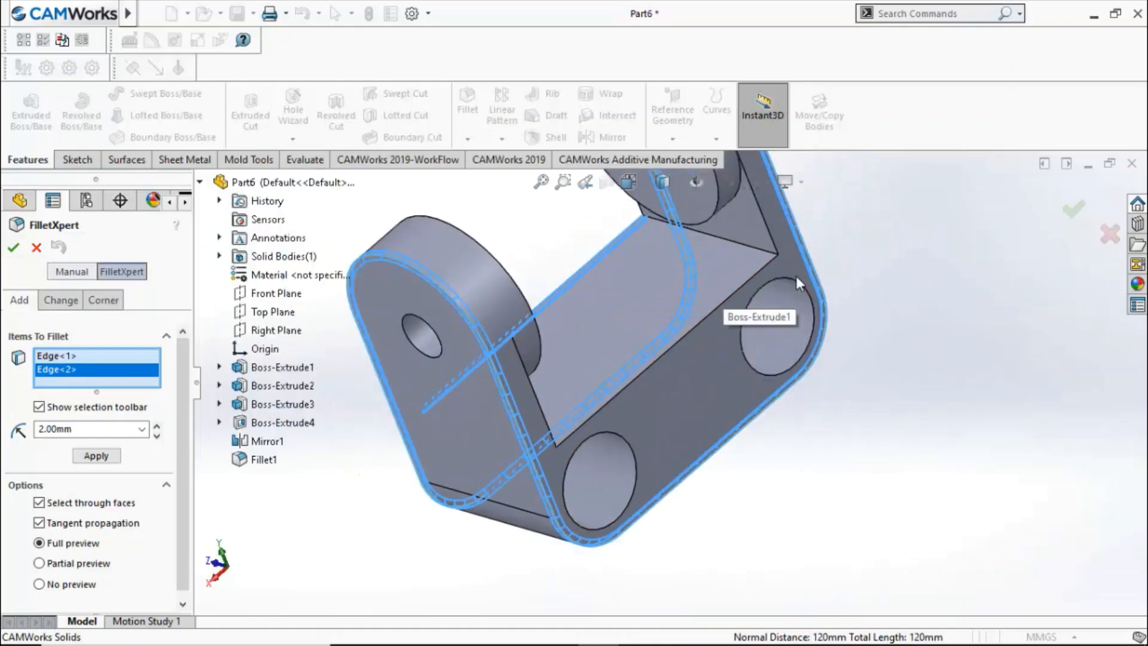
pyautogui.rightClick(730, 296)
pyautogui.click(784, 497)
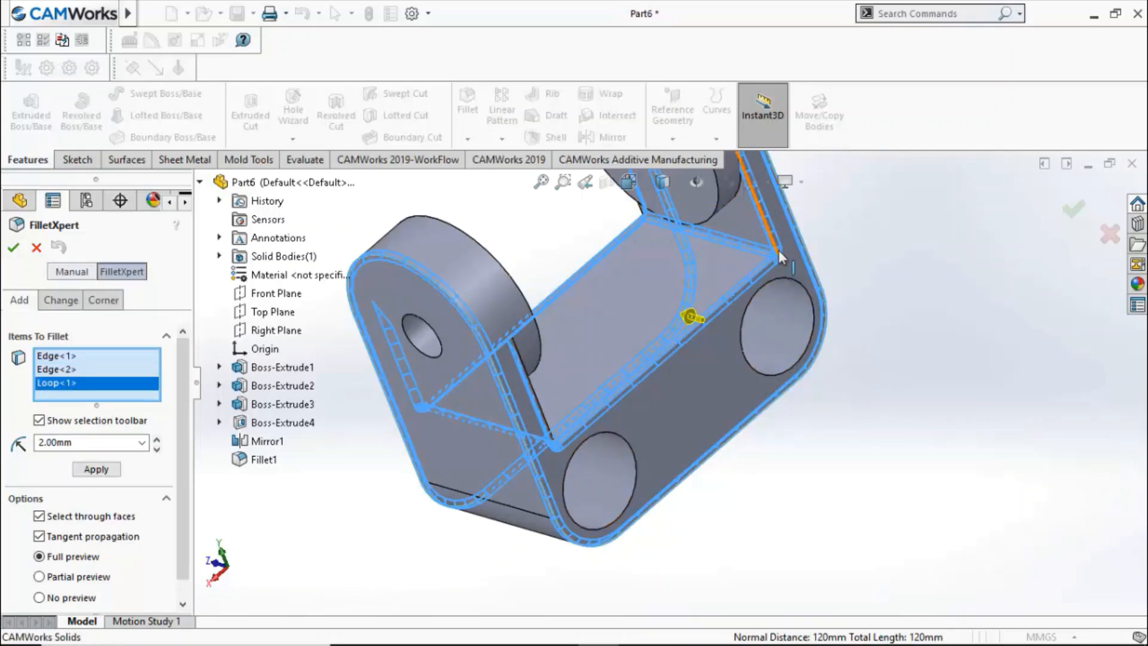
# - Remove the loop from the fillet selection and add the loop through the floor edge between the lugs
pyautogui.moveTo(505, 432); pyautogui.dragTo(617, 359, button='middle')
pyautogui.press('Delete')
pyautogui.scroll(-5, 561, 395)
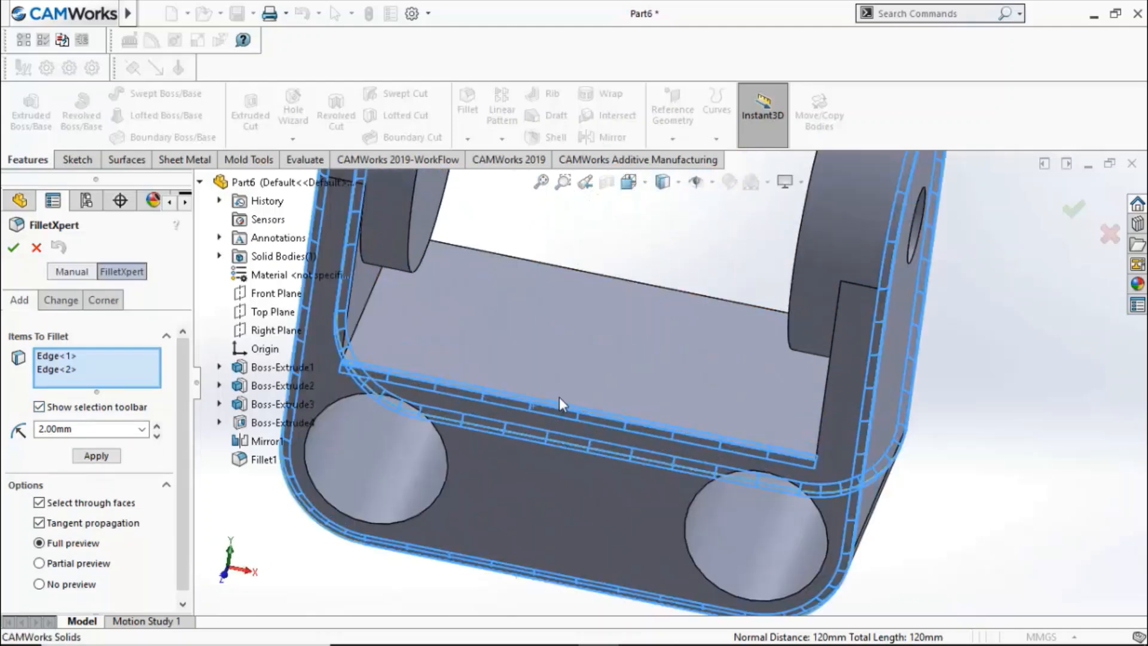
pyautogui.scroll(4, 511, 412)
pyautogui.moveTo(526, 421); pyautogui.dragTo(604, 475, button='middle')
pyautogui.rightClick(744, 353)
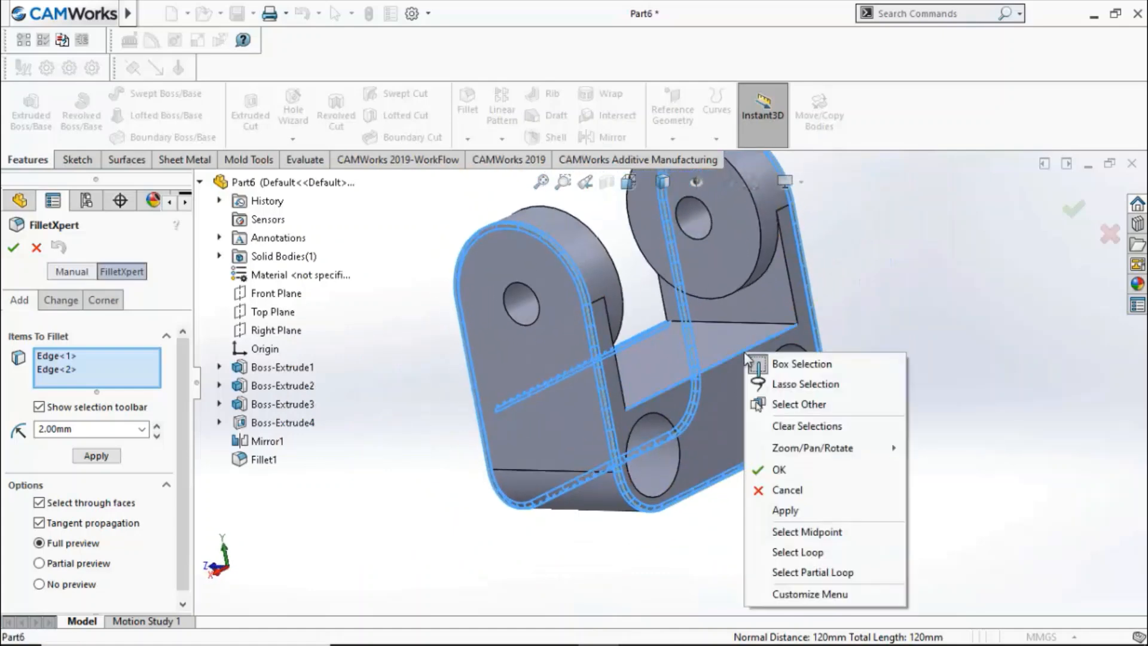
pyautogui.click(795, 552)
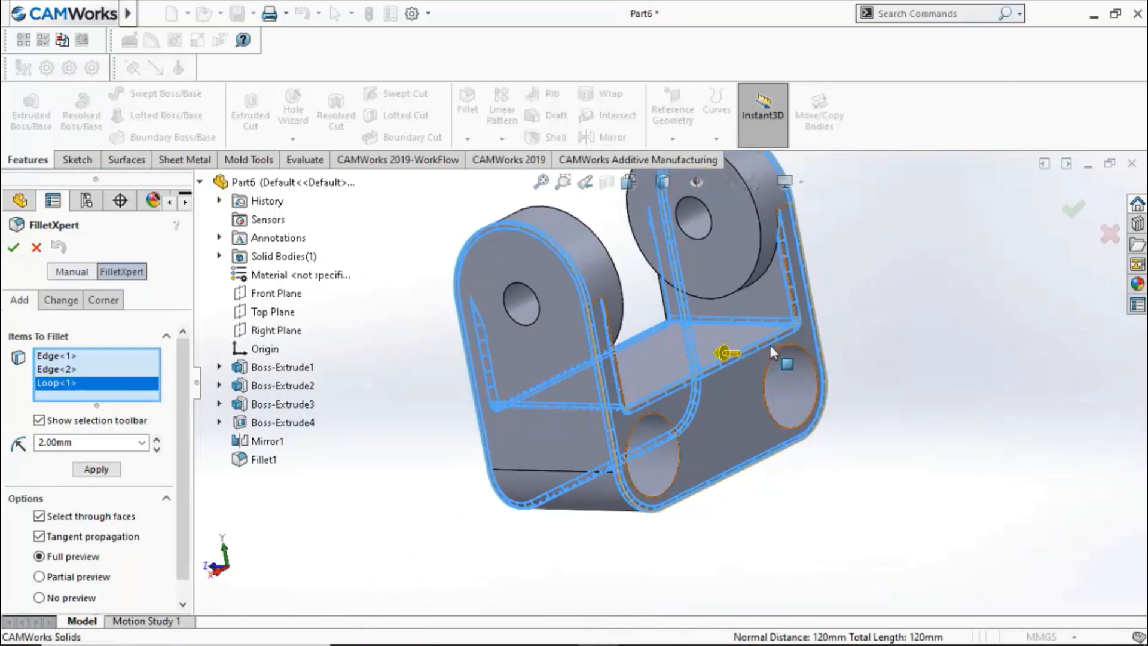
# - Clear all items from the fillet selection
pyautogui.click(643, 334)
pyautogui.moveTo(569, 466); pyautogui.dragTo(729, 457, button='middle')
pyautogui.rightClick(106, 374)
pyautogui.click(138, 380)
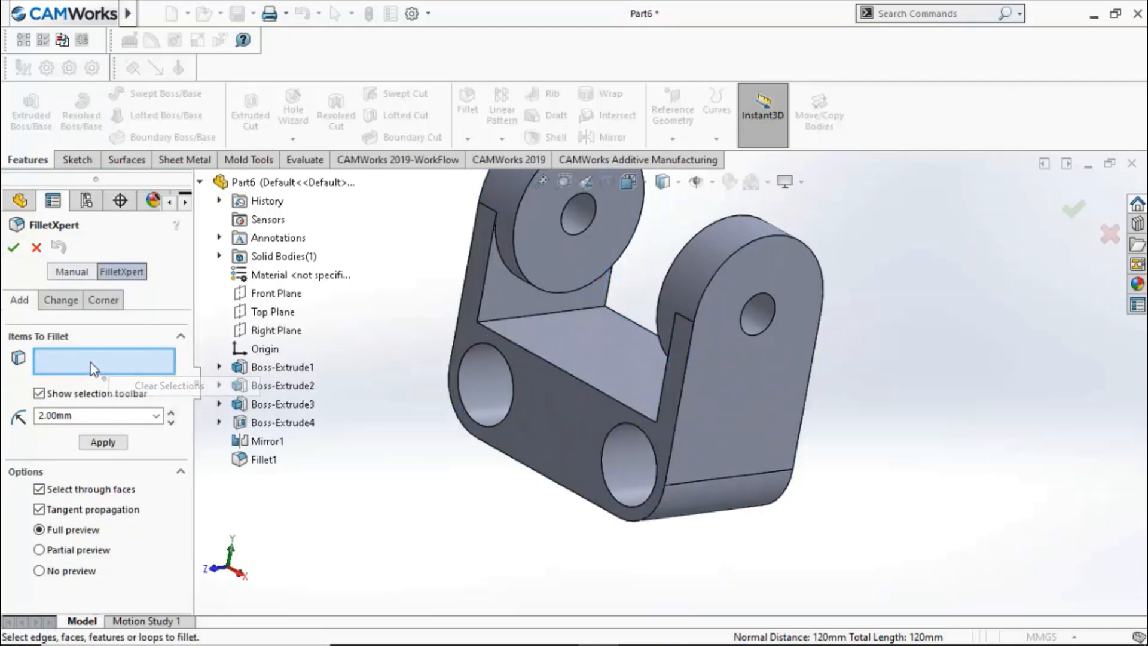
# - Select the body's outline and floor edges with all connected edges, including the hole rims, and apply the 2 mm fillet
pyautogui.click(686, 352)
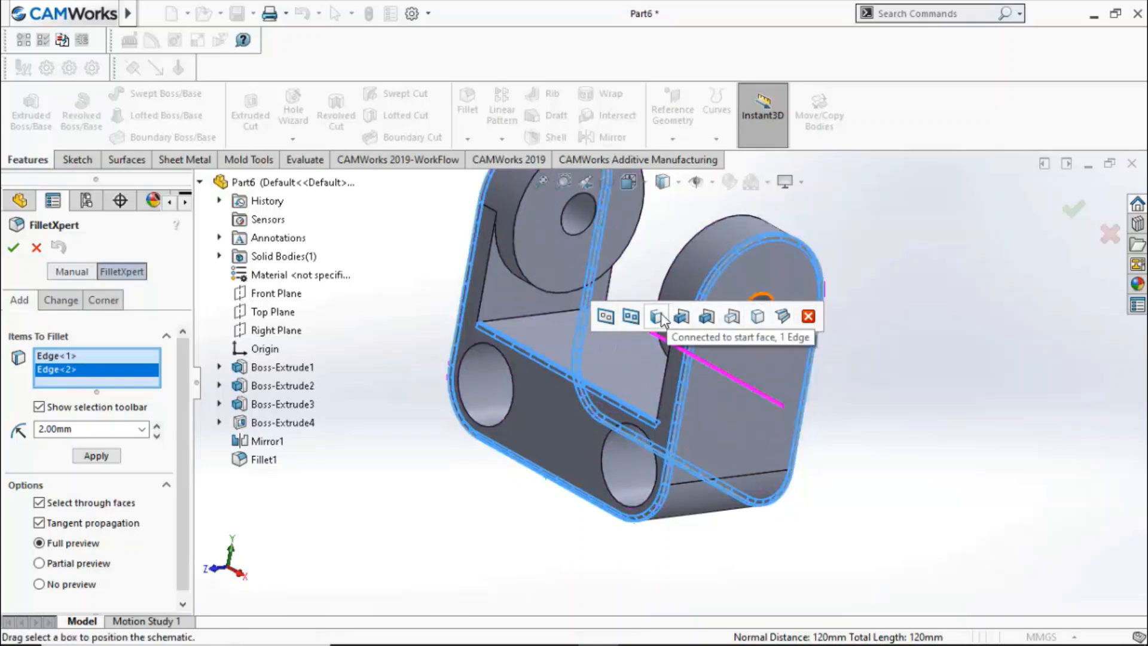
pyautogui.click(705, 318)
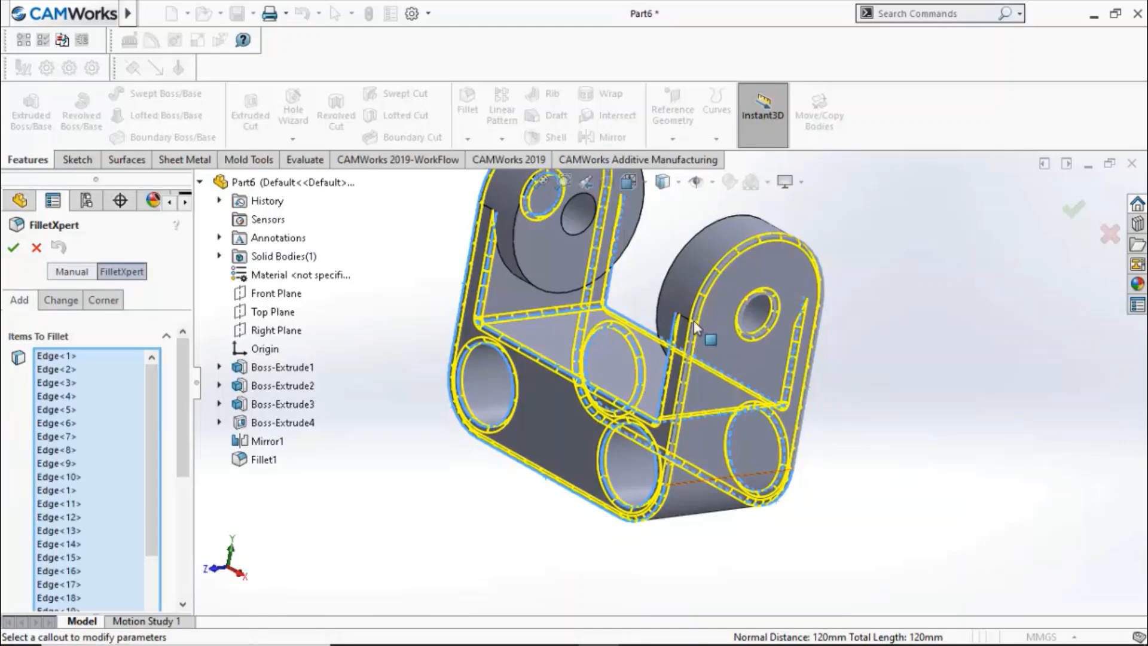
pyautogui.moveTo(858, 368); pyautogui.dragTo(911, 464, button='middle')
pyautogui.moveTo(180, 376); pyautogui.dragTo(178, 475)
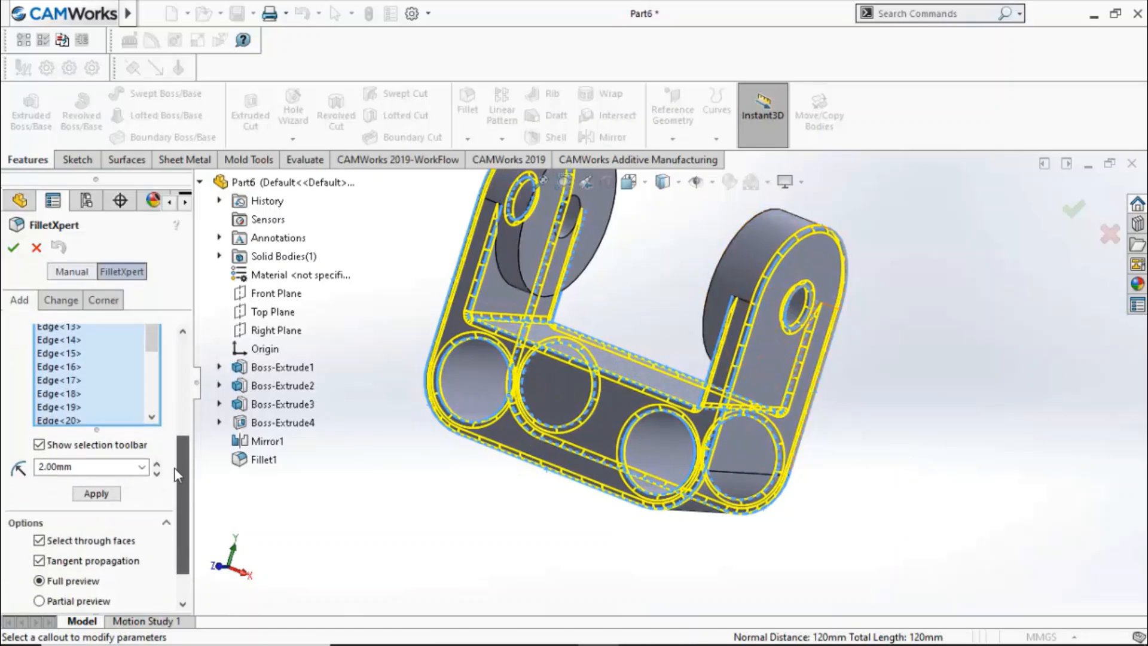
pyautogui.click(12, 251)
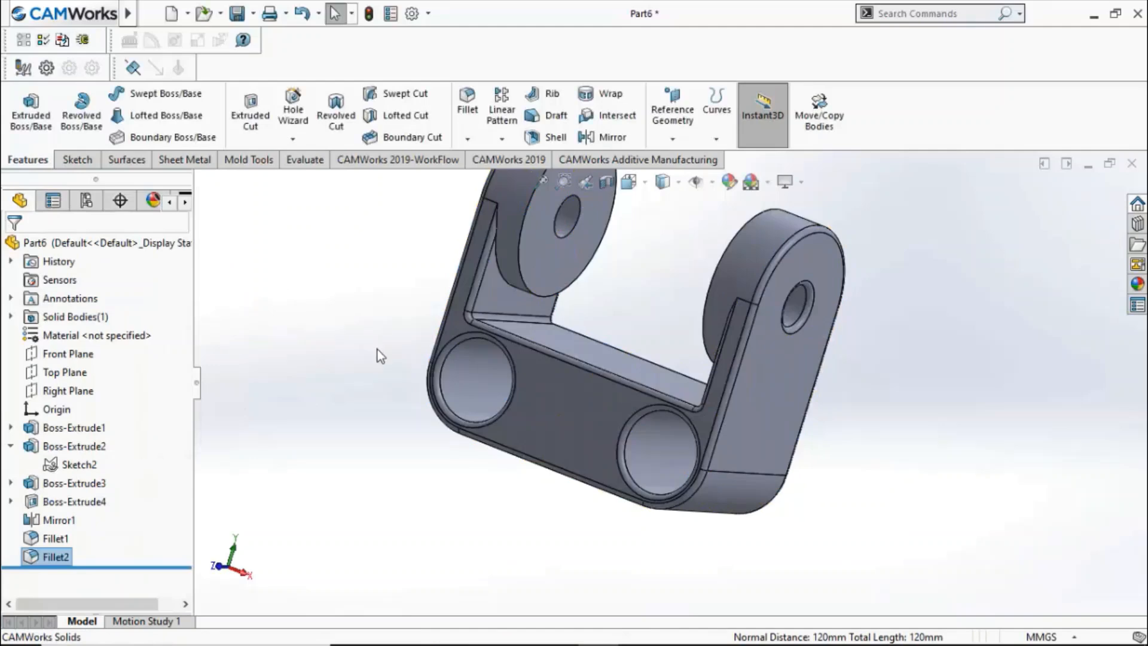
# - Try to change the fillet radius between the floor and the lug wall directly on the model, and undo it
pyautogui.scroll(-3, 633, 359)
pyautogui.moveTo(693, 347); pyautogui.dragTo(761, 478, button='middle')
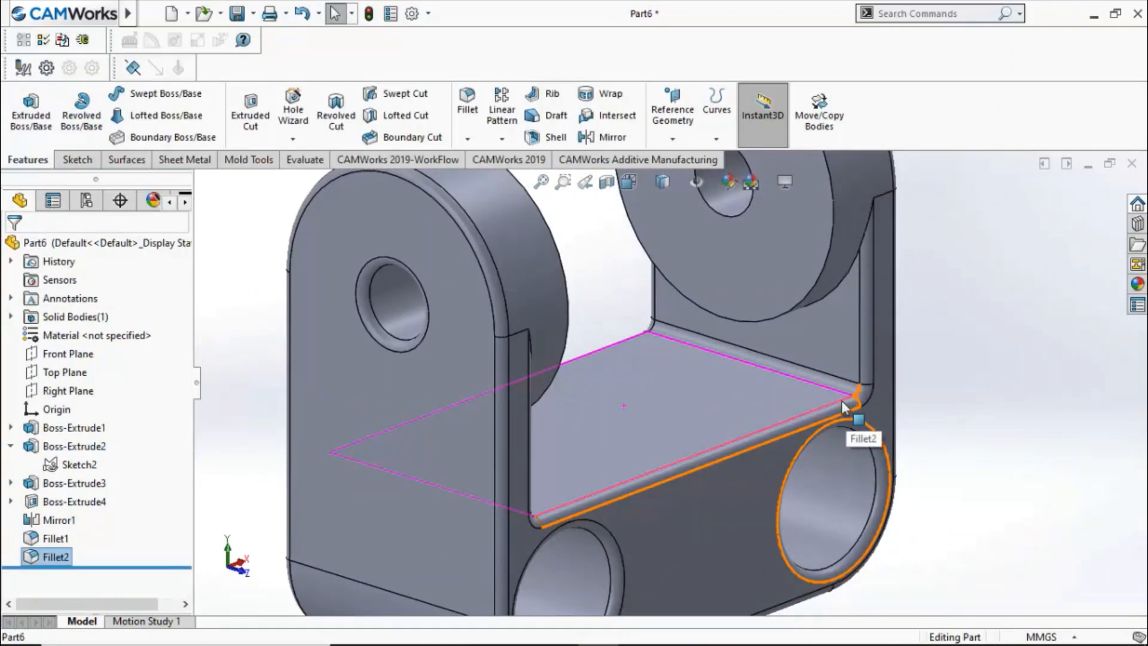
pyautogui.scroll(2, 839, 397)
pyautogui.scroll(-6, 795, 391)
pyautogui.scroll(-1, 741, 391)
pyautogui.click(722, 388)
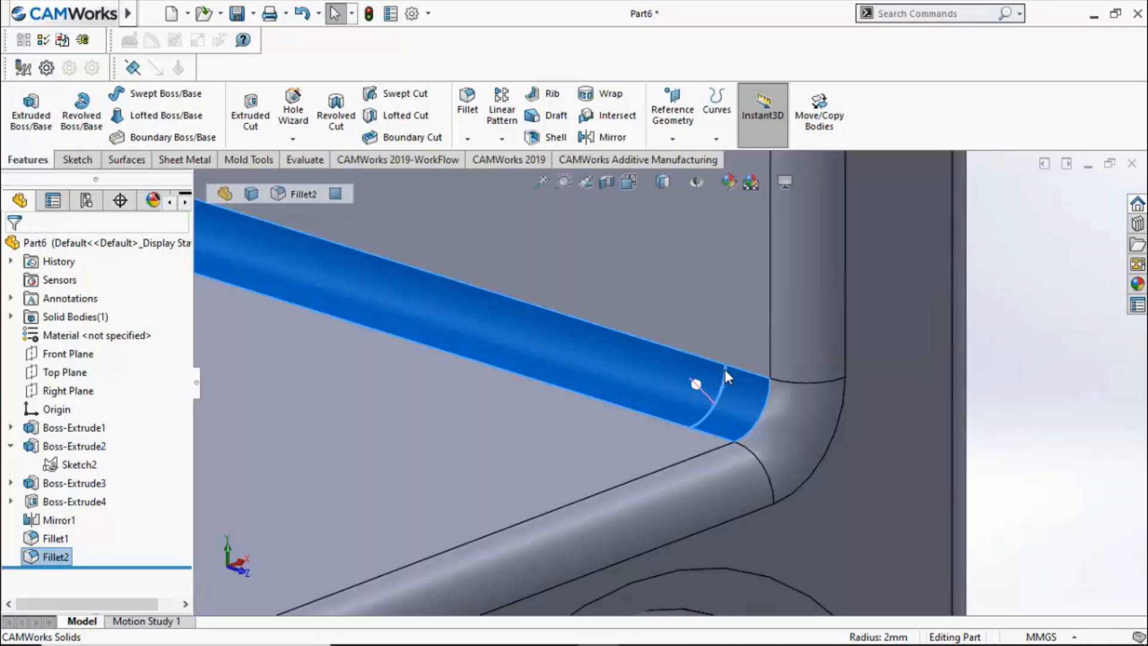
pyautogui.moveTo(725, 369); pyautogui.dragTo(719, 332)
pyautogui.moveTo(734, 280); pyautogui.dragTo(736, 262)
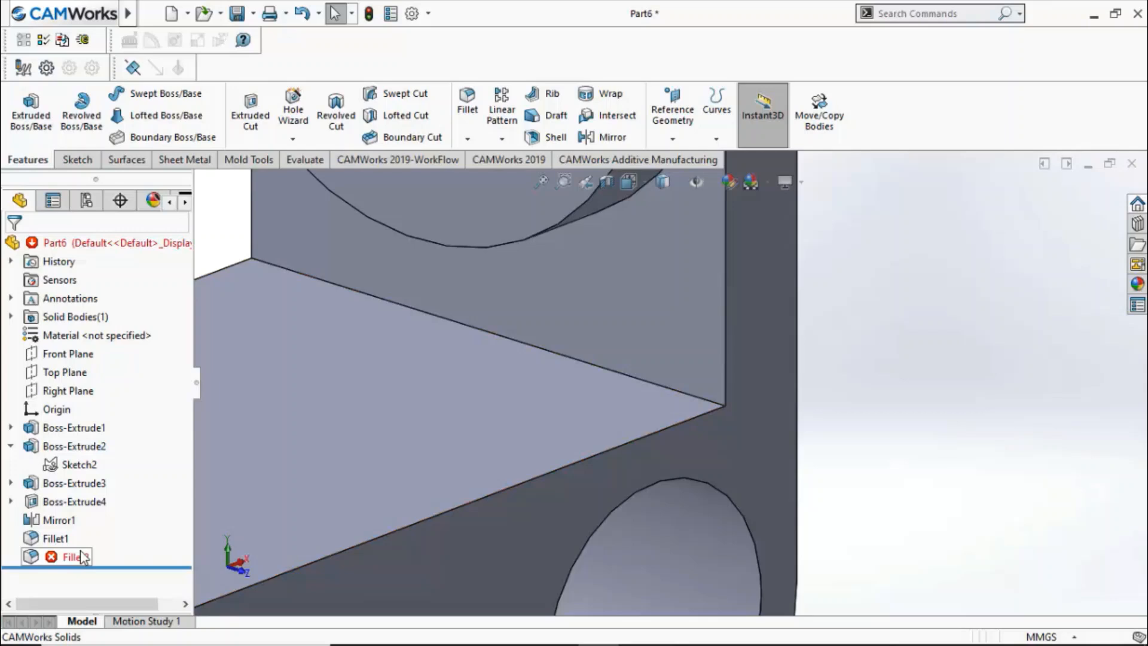
pyautogui.hotkey('ctrl', 'z')
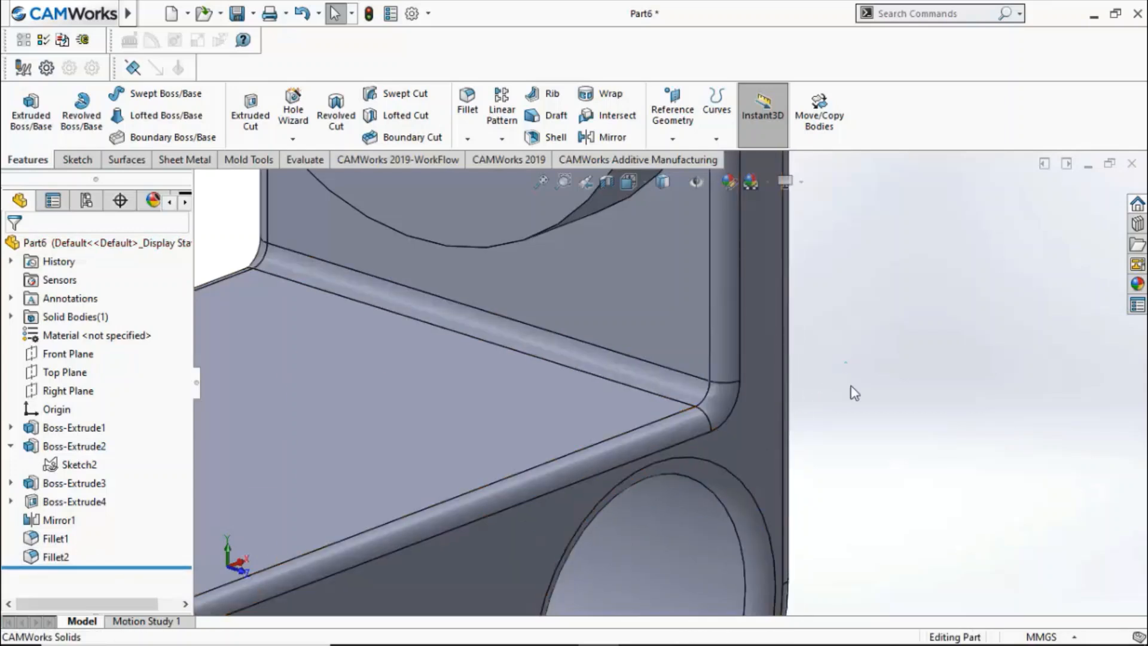
# - Copy the 2 mm fillet from the lug's vertical wall edge onto the inner circular face of the same lug
pyautogui.scroll(4, 744, 421)
pyautogui.scroll(5, 484, 428)
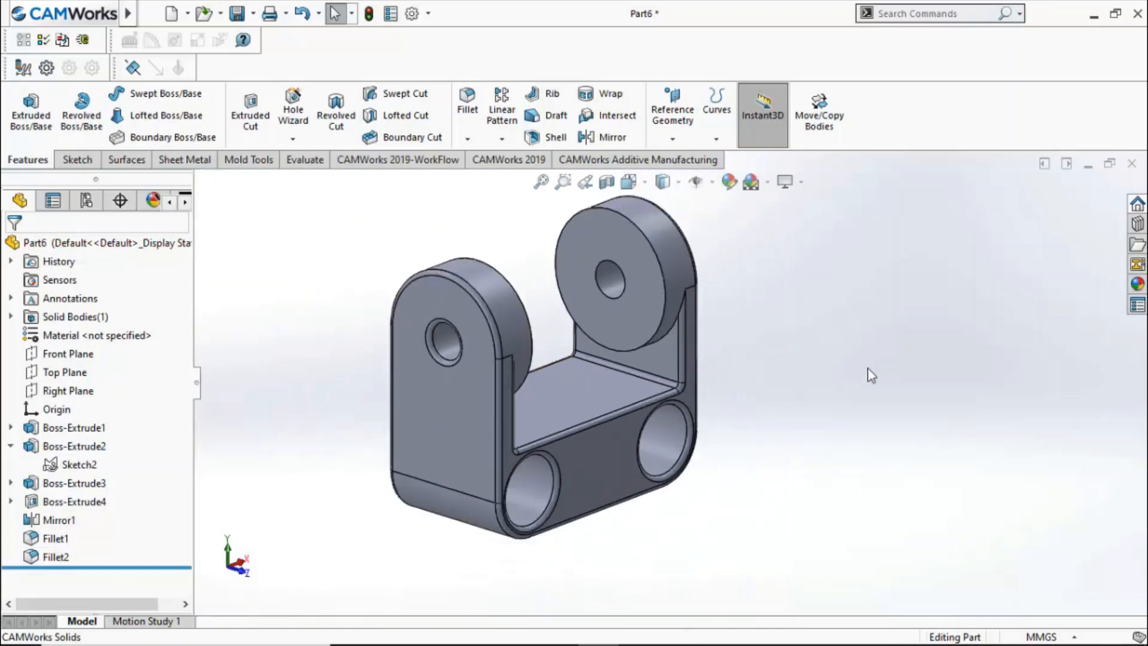
pyautogui.scroll(-4, 779, 328)
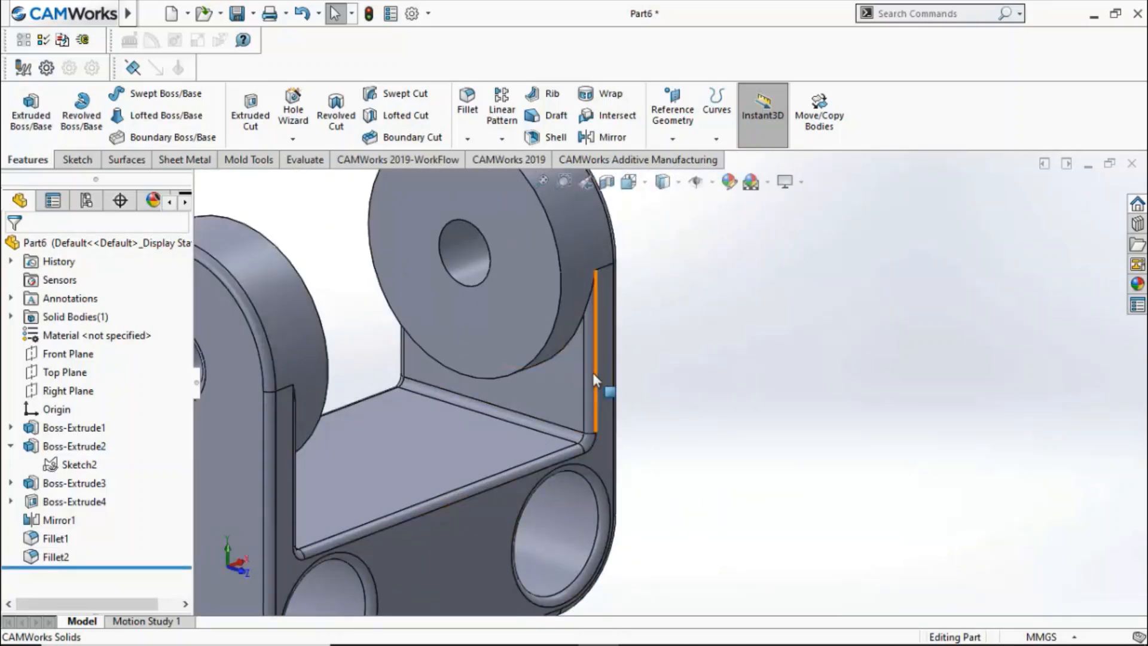
pyautogui.scroll(-2, 590, 370)
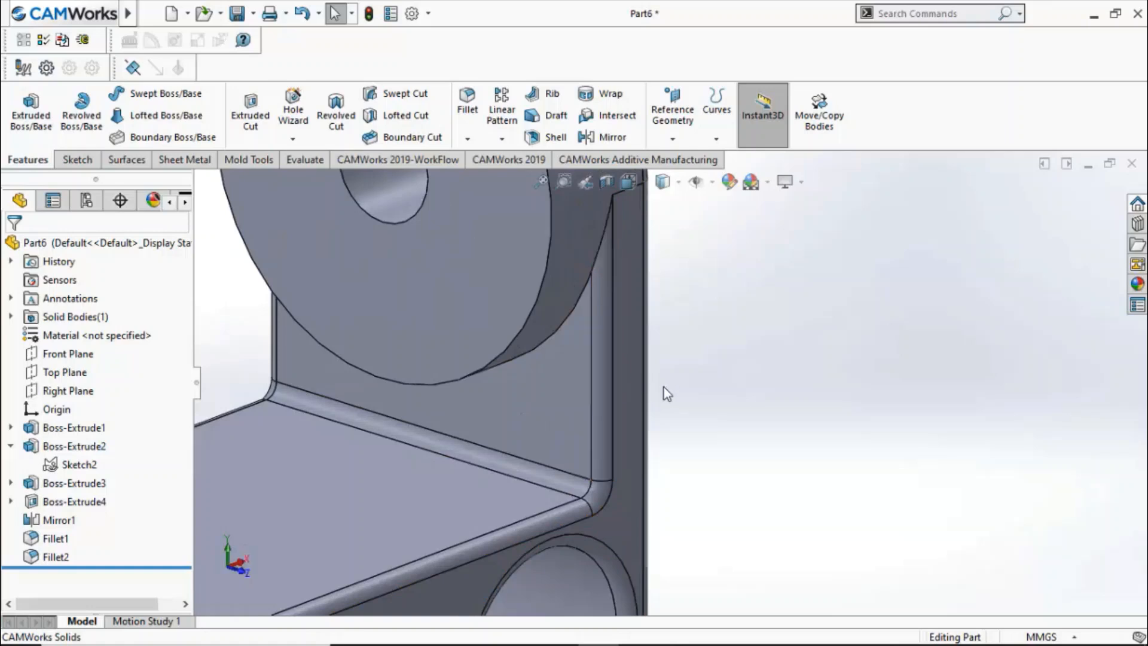
pyautogui.scroll(4, 658, 388)
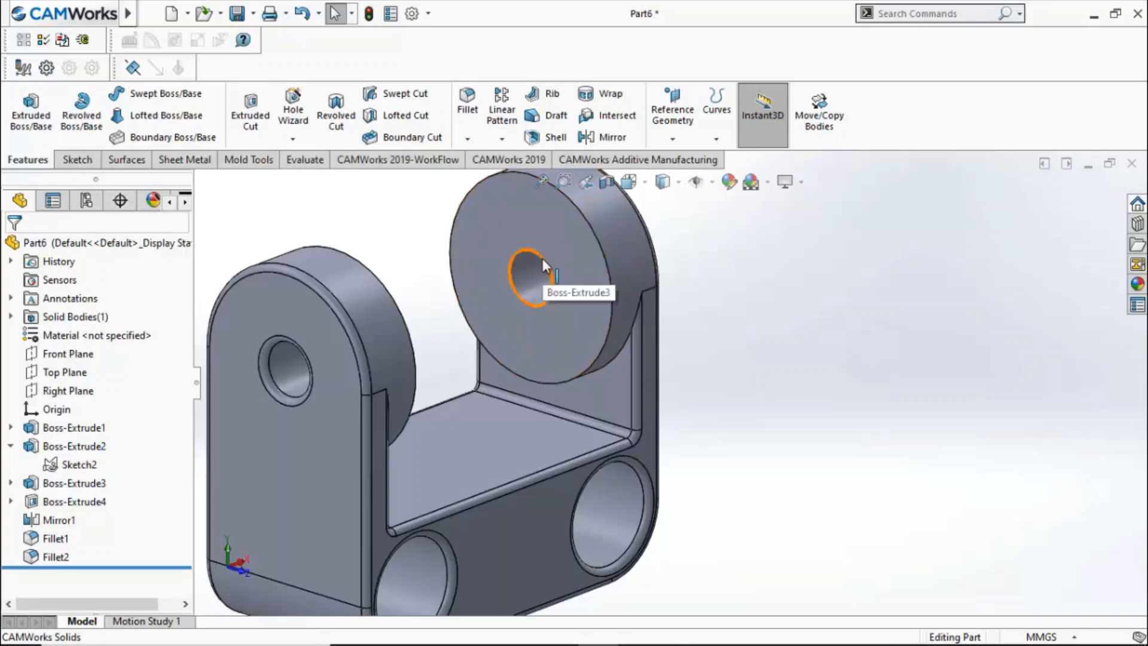
pyautogui.moveTo(699, 315)
pyautogui.mouseDown(button='middle')
pyautogui.moveTo(583, 335)
pyautogui.moveTo(709, 334)
pyautogui.mouseUp(button='middle')
pyautogui.scroll(-4, 624, 347)
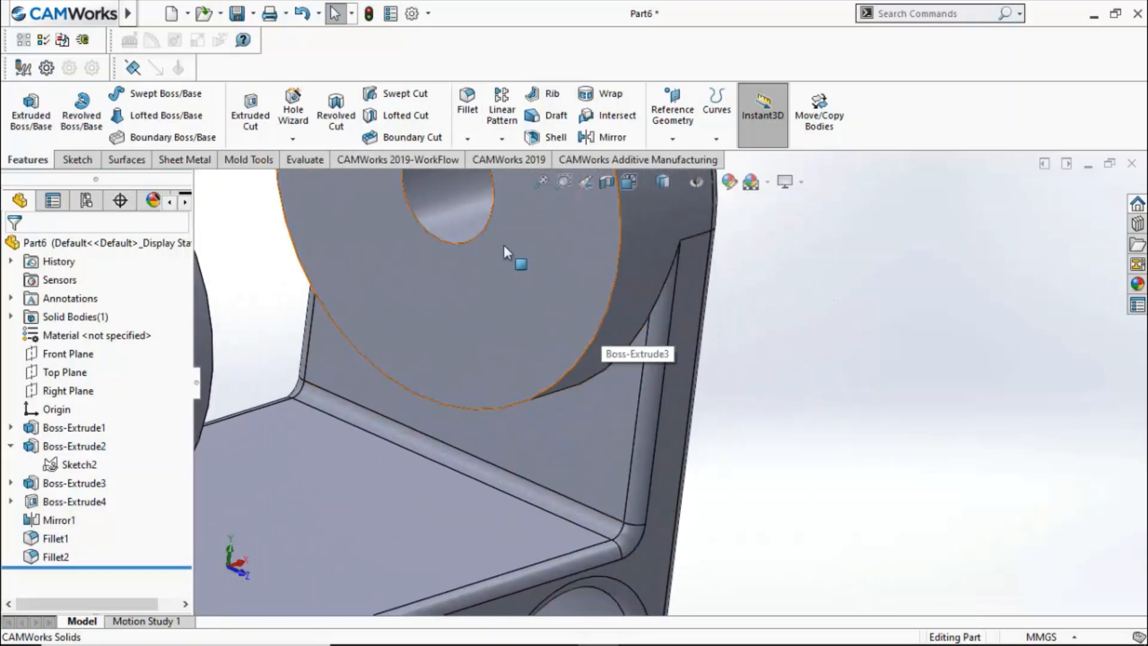
pyautogui.click(660, 343)
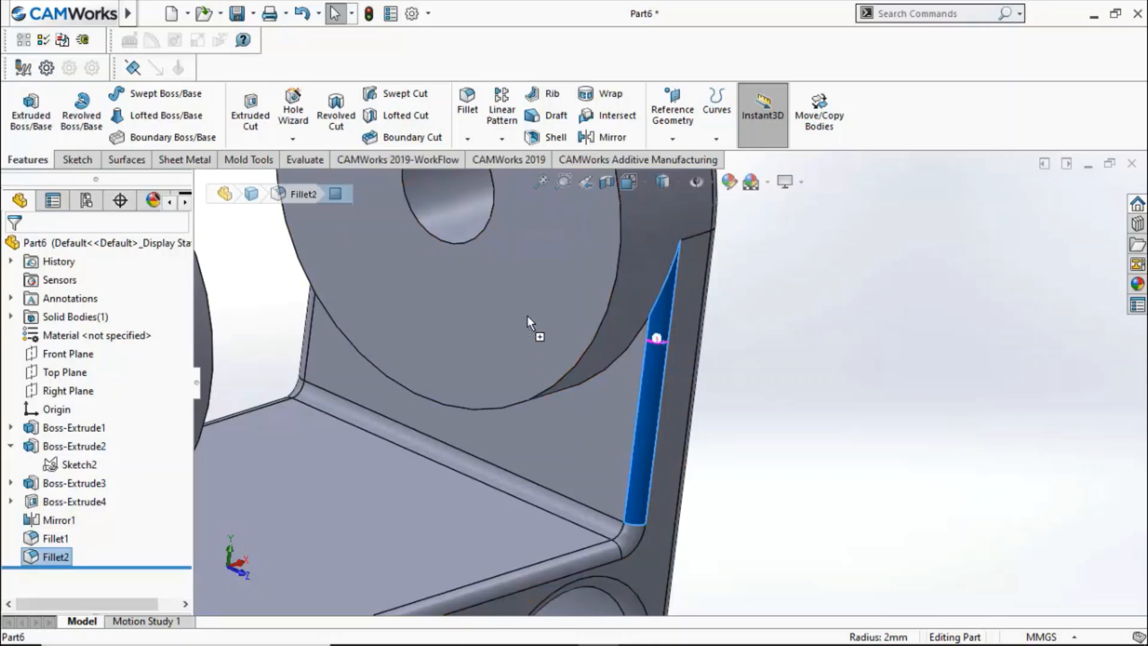
pyautogui.keyDown('ctrl'); pyautogui.moveTo(528, 316); pyautogui.dragTo(527, 315); pyautogui.keyUp('ctrl')
pyautogui.press('Escape')
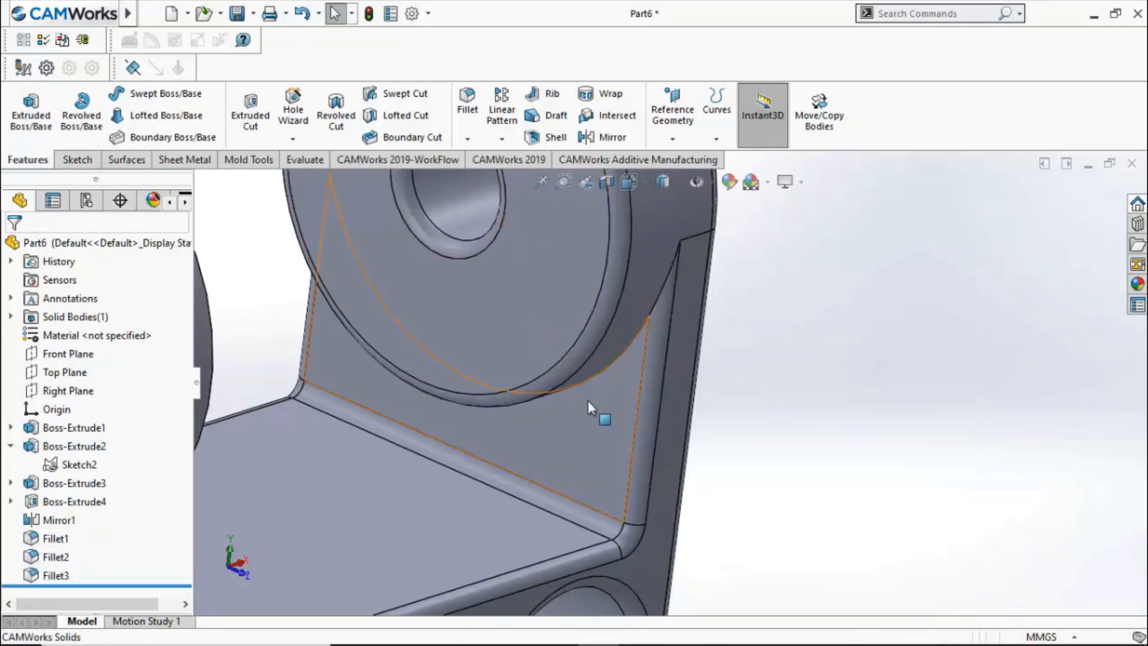
# - Move the copied lug-face fillet ahead of the mirror feature in the feature history
pyautogui.scroll(3, 650, 358)
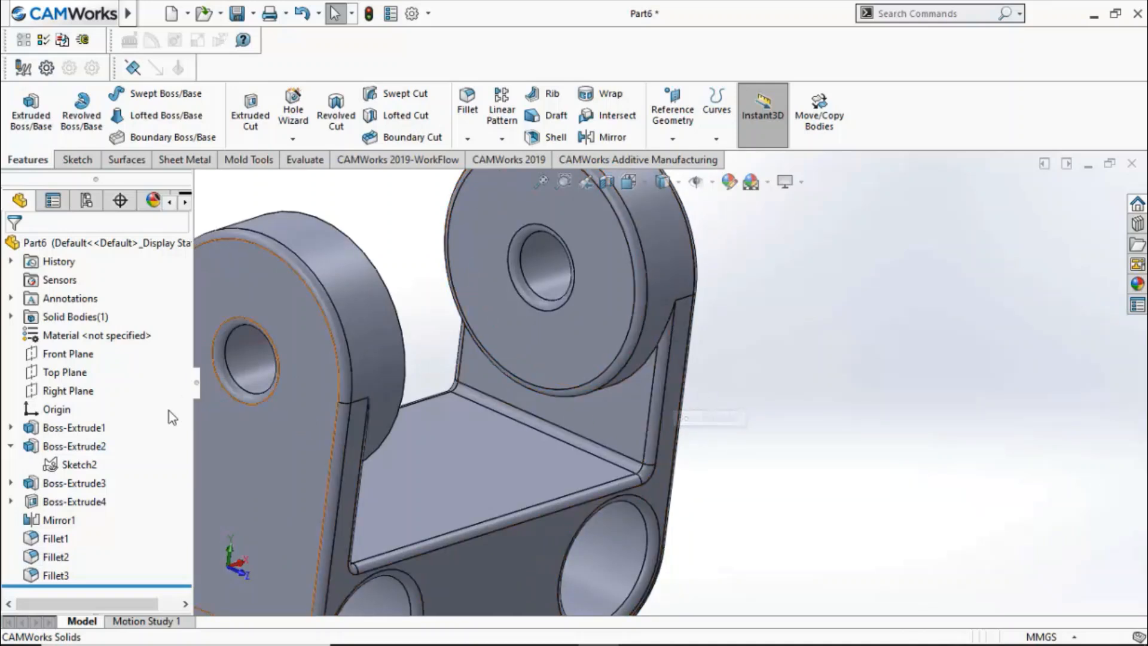
pyautogui.click(54, 575)
pyautogui.scroll(4, 722, 425)
pyautogui.moveTo(723, 426); pyautogui.dragTo(625, 446, button='middle')
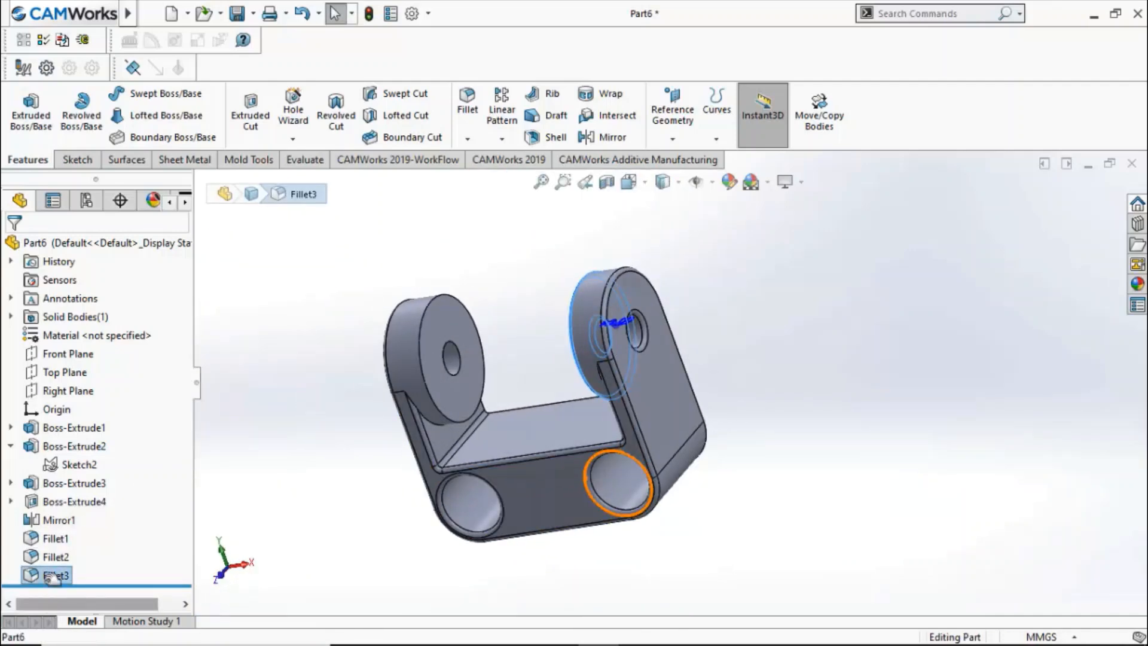
pyautogui.moveTo(45, 576); pyautogui.dragTo(50, 515)
pyautogui.click(338, 505)
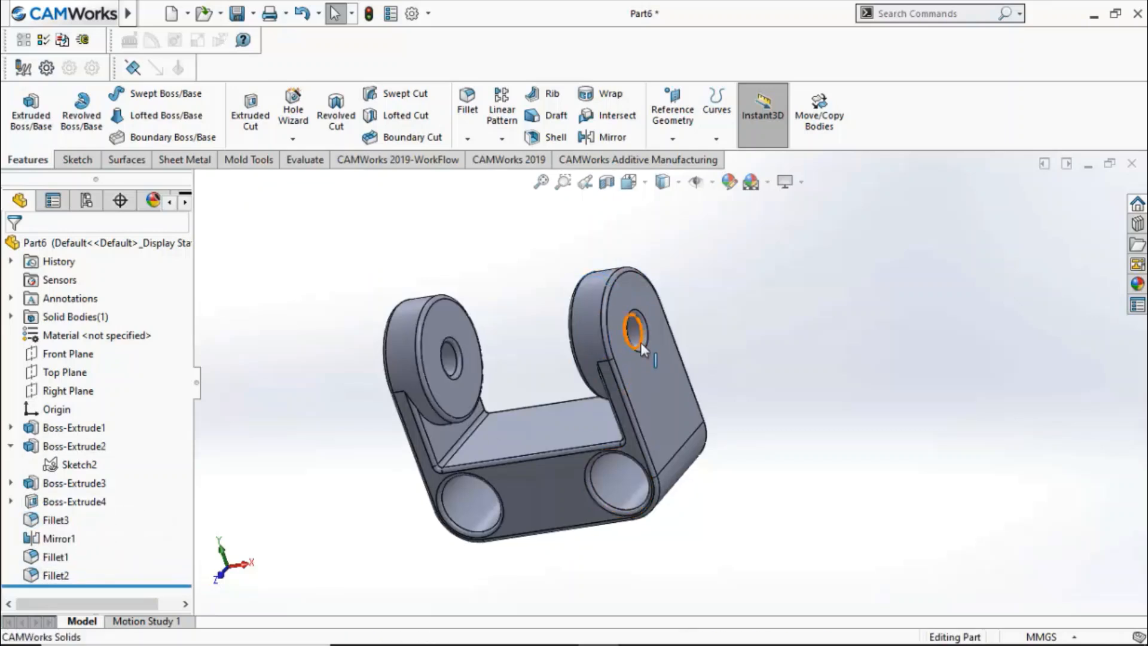
# - Return the lug-face fillet to the end of the feature history and place it ahead of the mirror again for comparison
pyautogui.moveTo(60, 520); pyautogui.dragTo(57, 581)
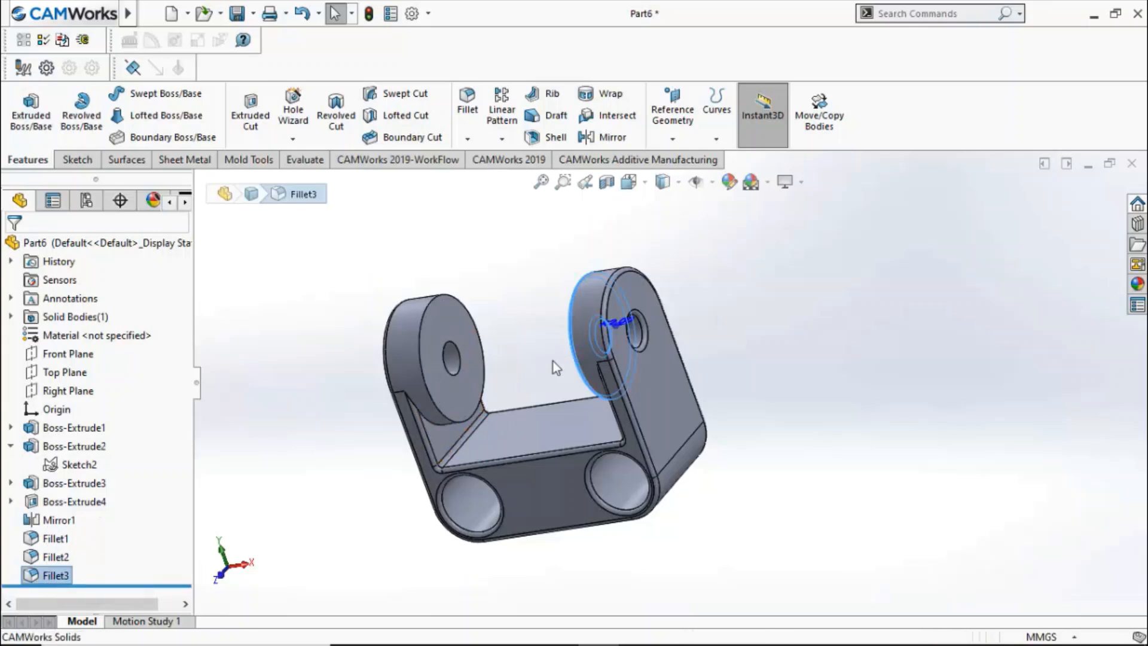
pyautogui.moveTo(55, 575); pyautogui.dragTo(48, 511)
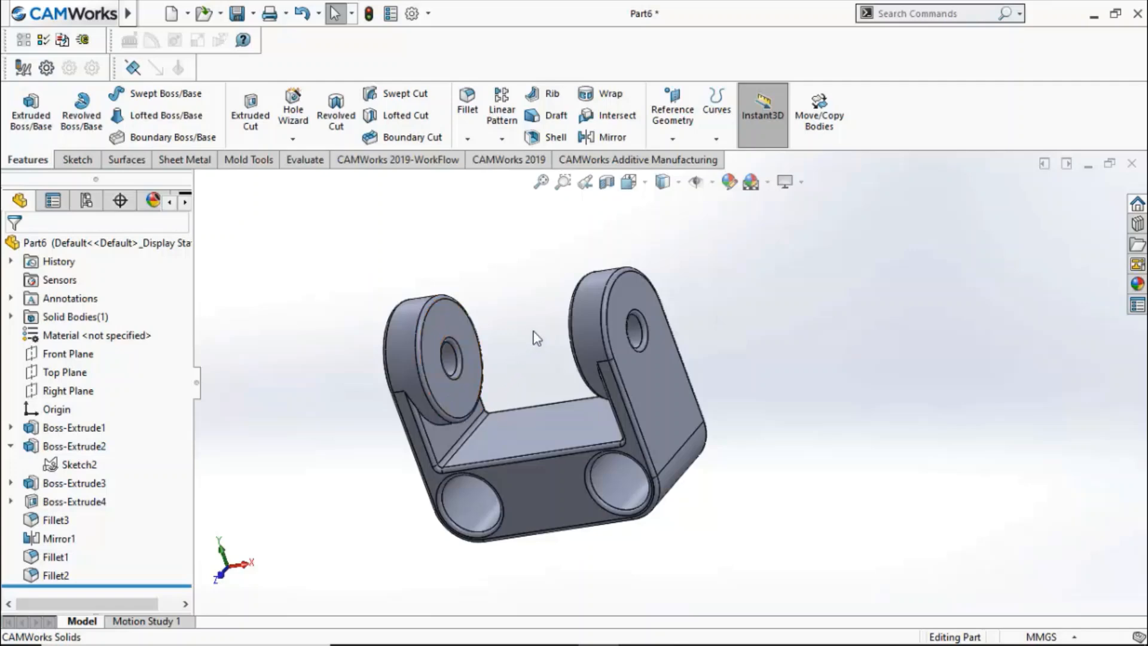
pyautogui.scroll(-4, 611, 421)
pyautogui.scroll(3, 610, 421)
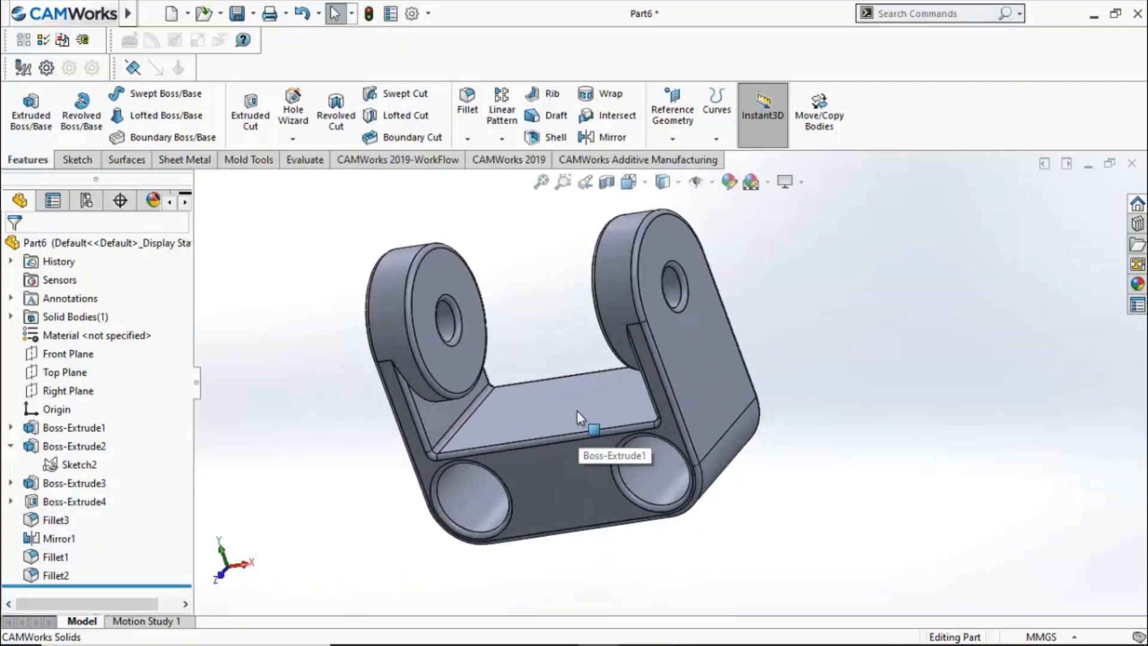
pyautogui.moveTo(546, 327); pyautogui.dragTo(632, 311, button='middle')
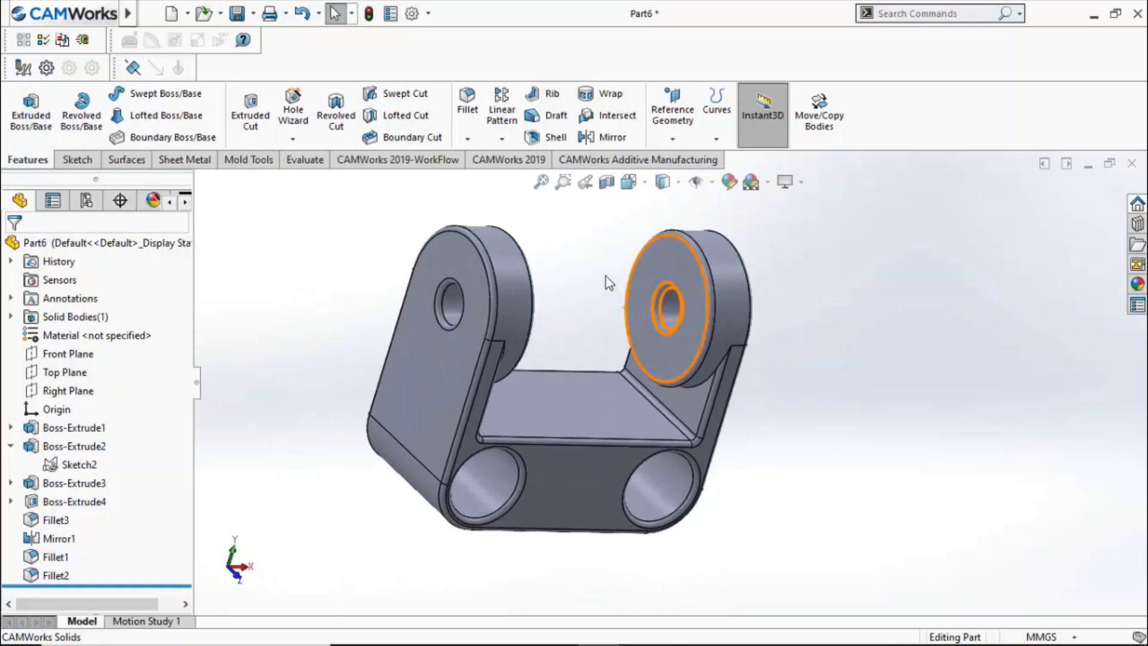
# - Assign the ABS PC material to the part and inspect its see-through appearance from another angle
pyautogui.rightClick(59, 339)
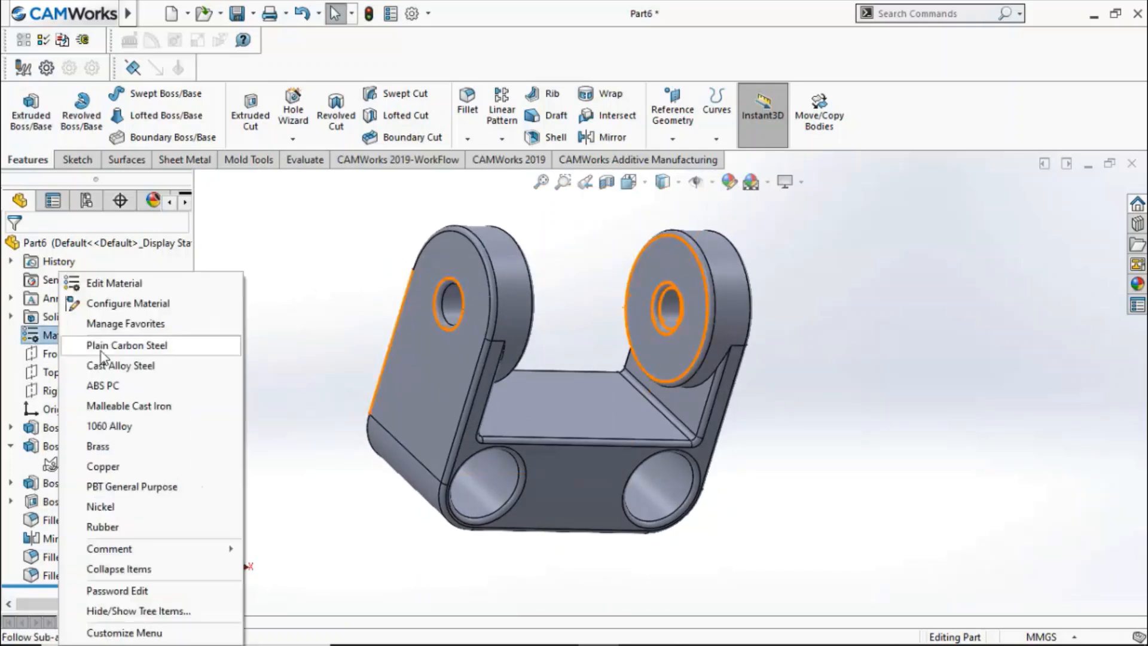
pyautogui.click(122, 386)
pyautogui.moveTo(318, 386); pyautogui.dragTo(311, 442, button='middle')
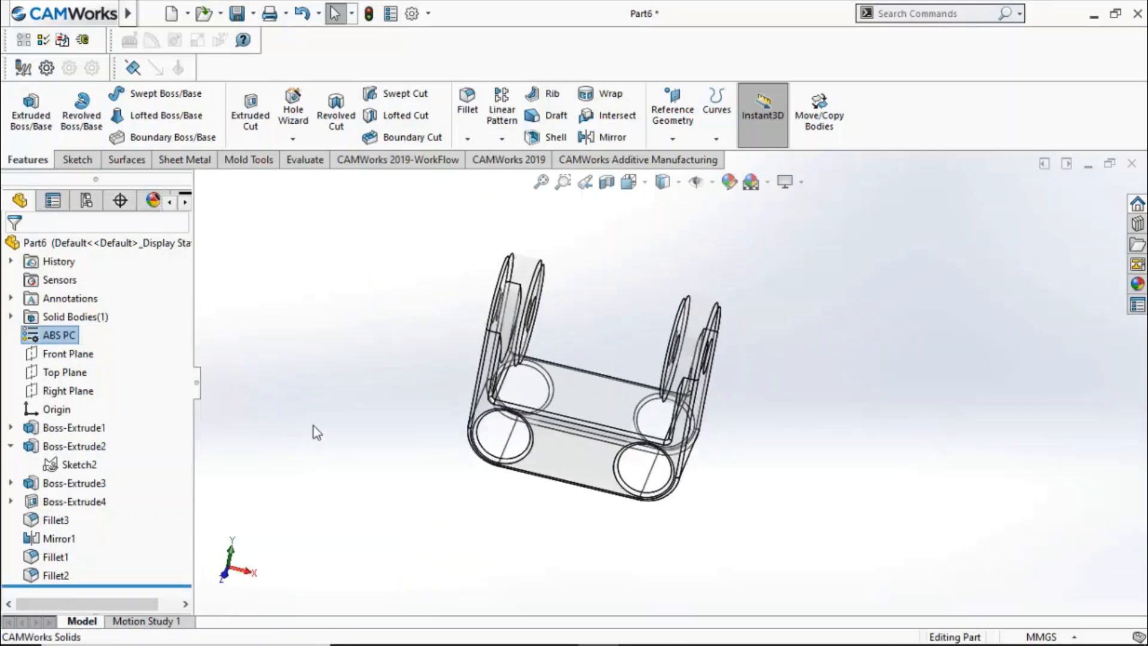
pyautogui.scroll(-4, 548, 411)
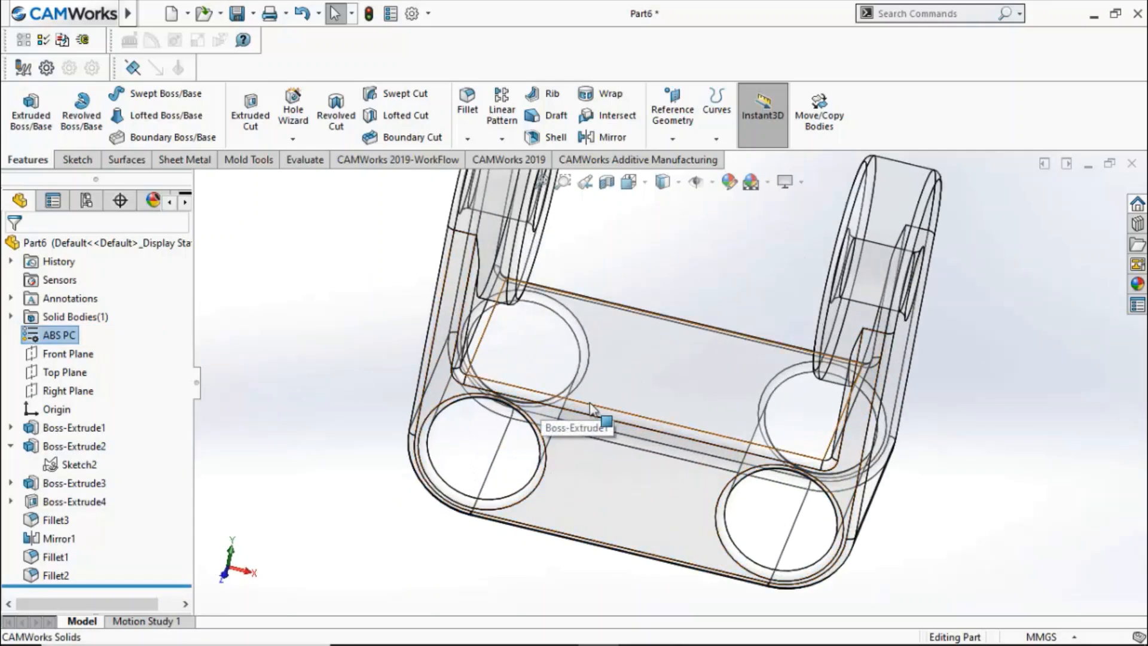
pyautogui.scroll(2, 626, 447)
pyautogui.moveTo(576, 502); pyautogui.dragTo(589, 469, button='middle')
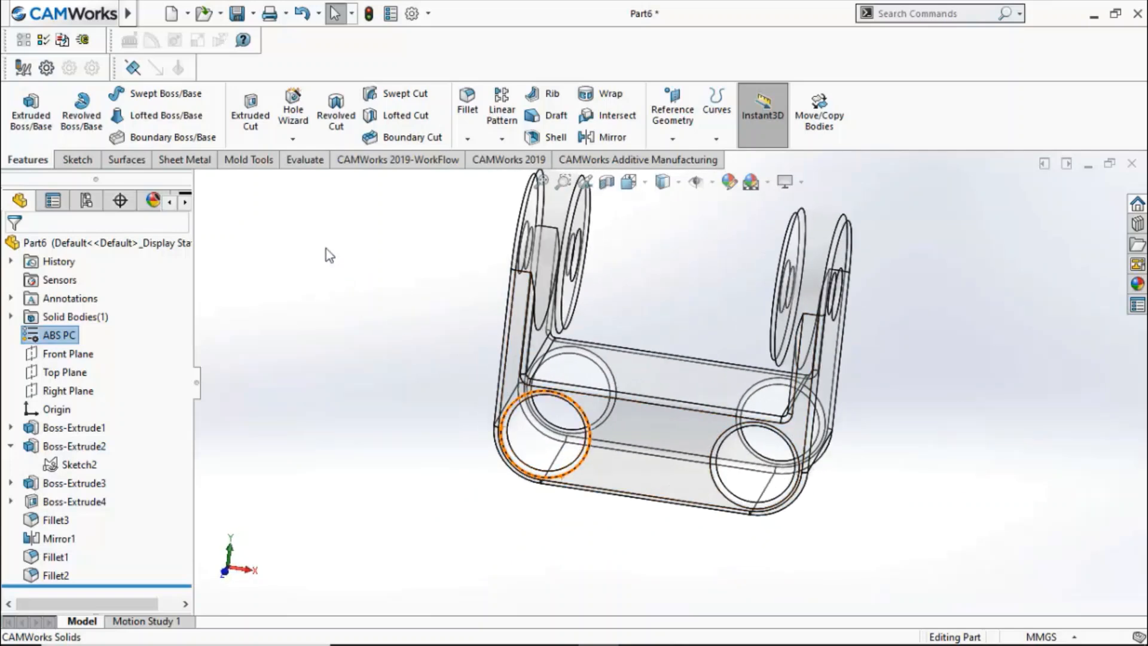
# - Evaluate the mass properties of the ABS PC part, checking its mass, volume and surface area
pyautogui.click(299, 163)
pyautogui.click(225, 110)
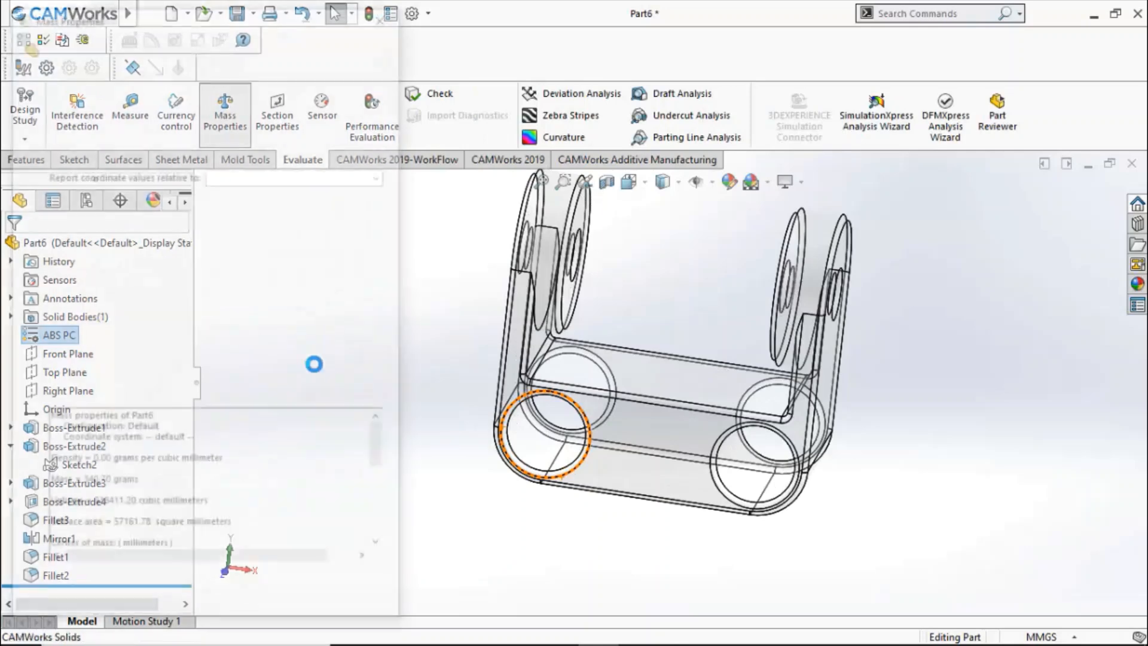
pyautogui.moveTo(96, 261); pyautogui.dragTo(117, 307)
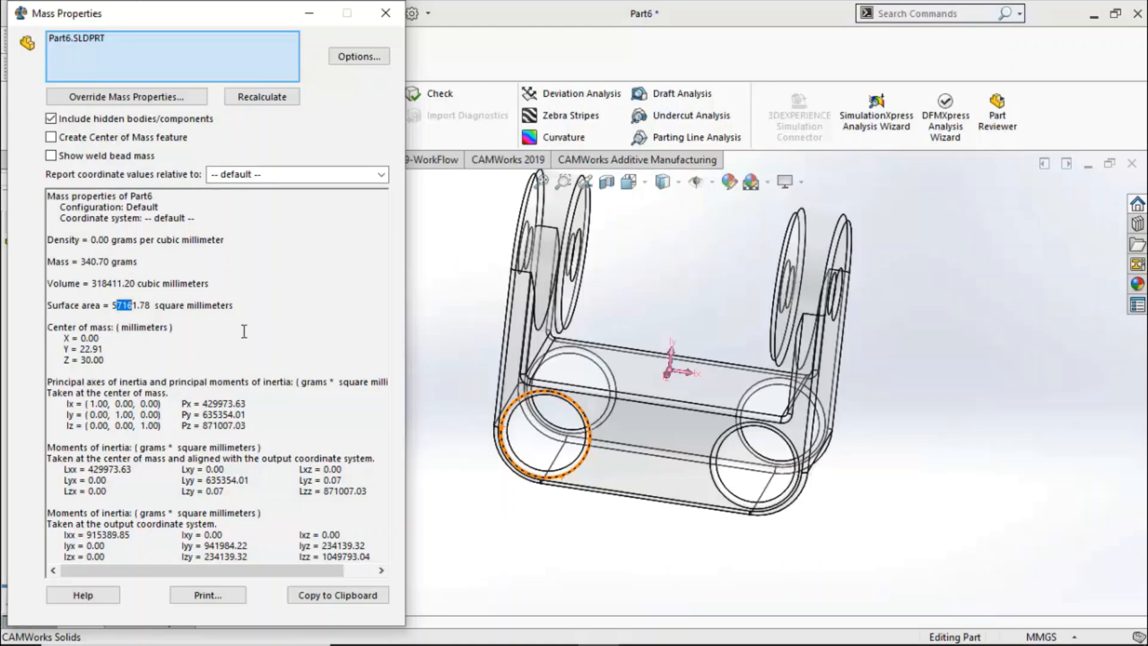
pyautogui.click(133, 286)
pyautogui.click(386, 13)
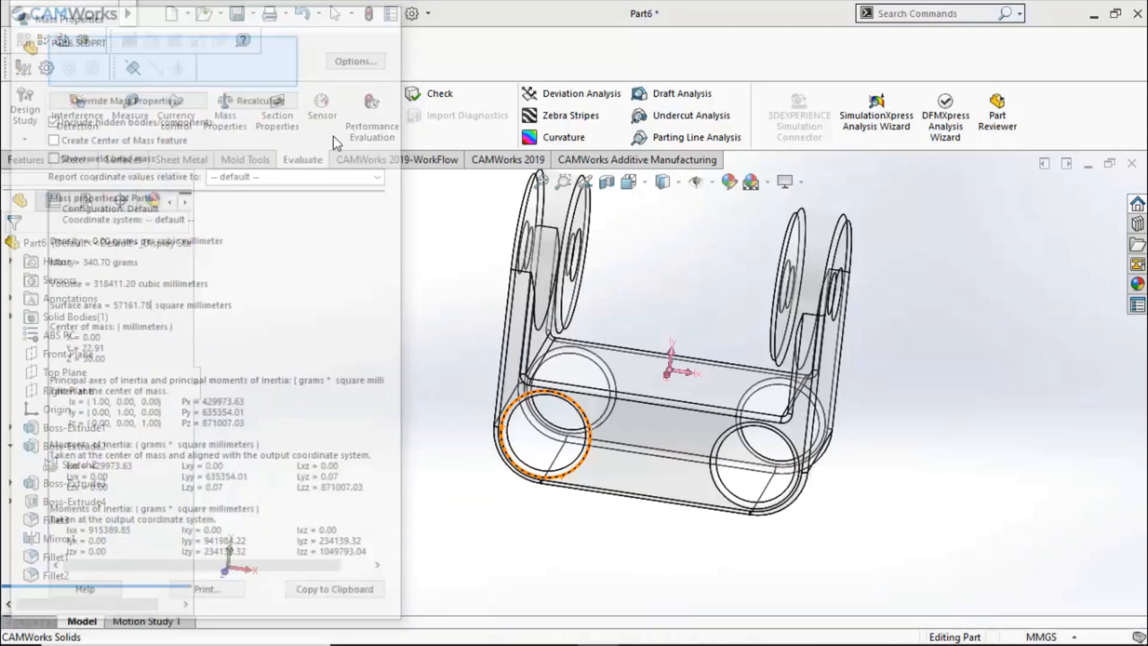
# - Change the part's material to 1060 Alloy and check the mass in the mass properties
pyautogui.rightClick(70, 336)
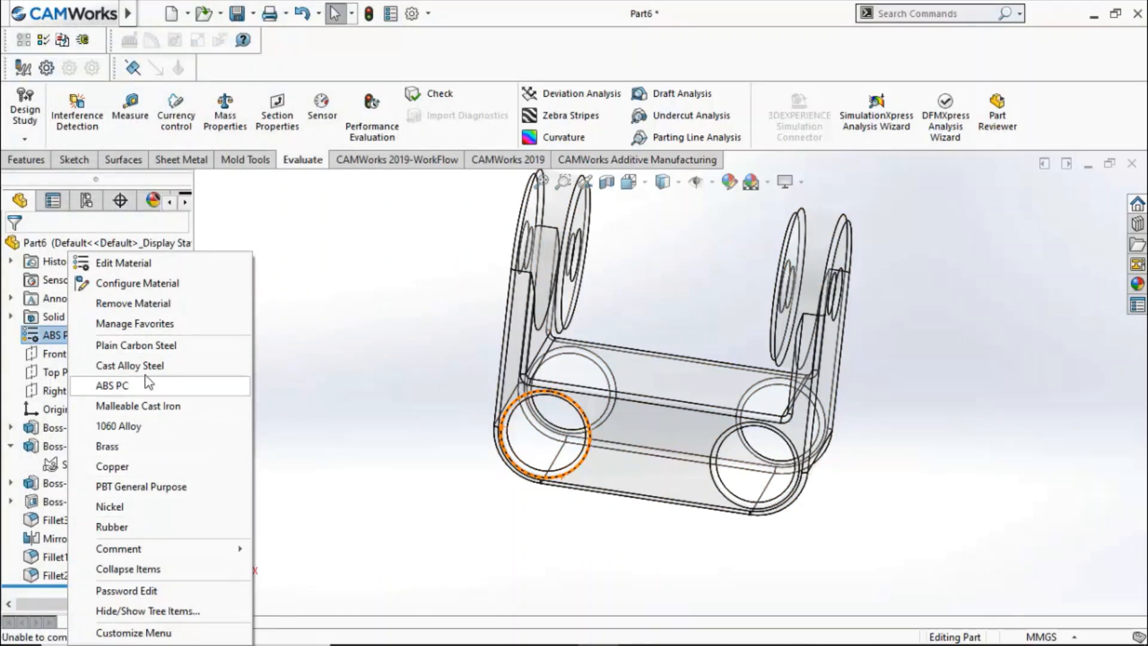
pyautogui.click(129, 425)
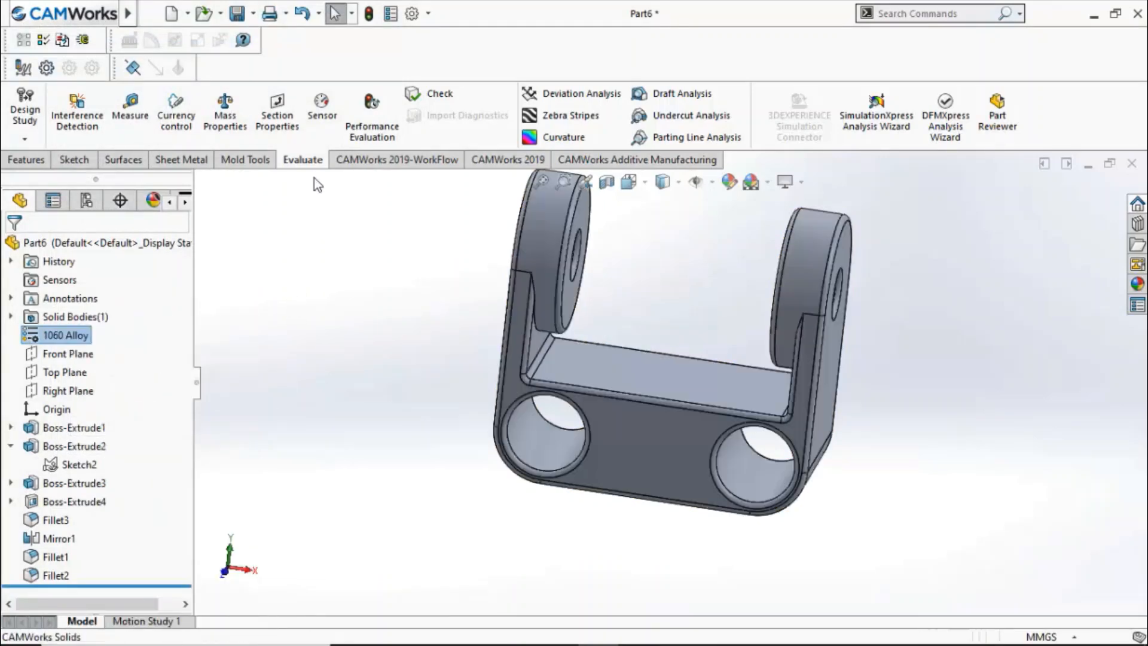
pyautogui.click(225, 113)
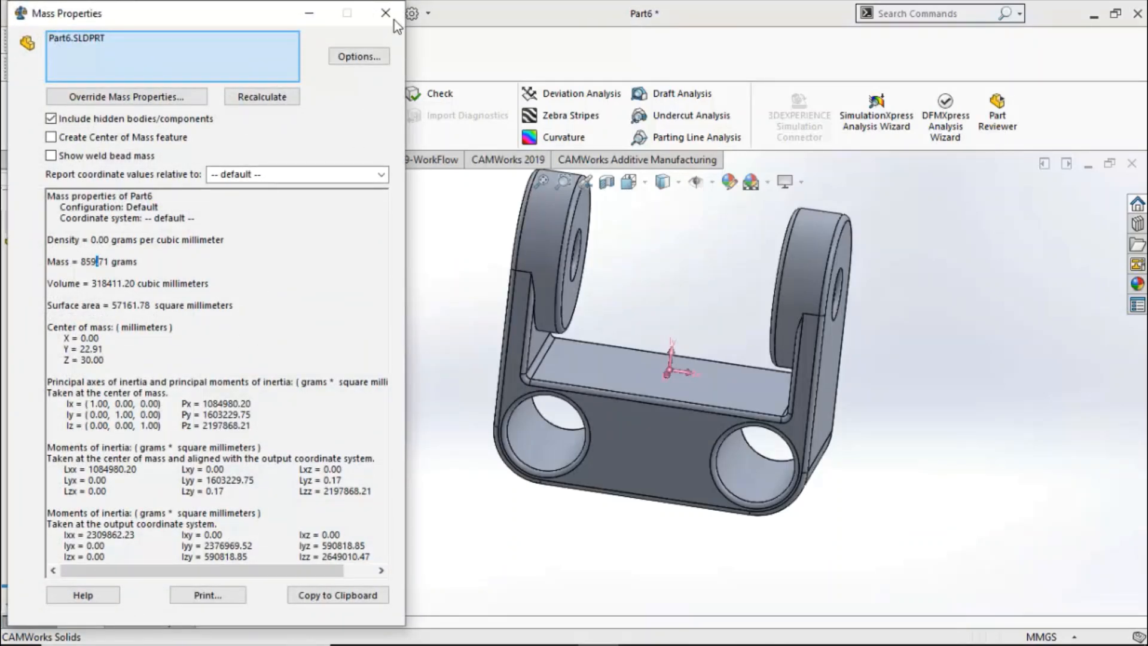
pyautogui.click(385, 13)
# - Change the part's material to Copper and check the mass in the mass properties
pyautogui.rightClick(67, 335)
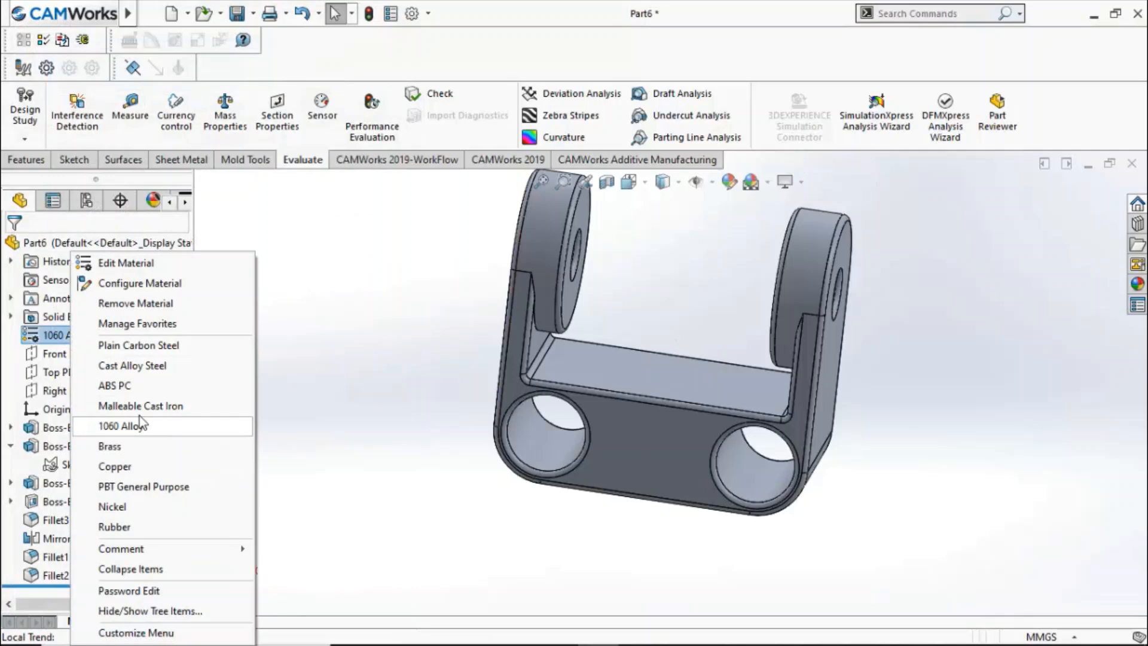
pyautogui.click(115, 466)
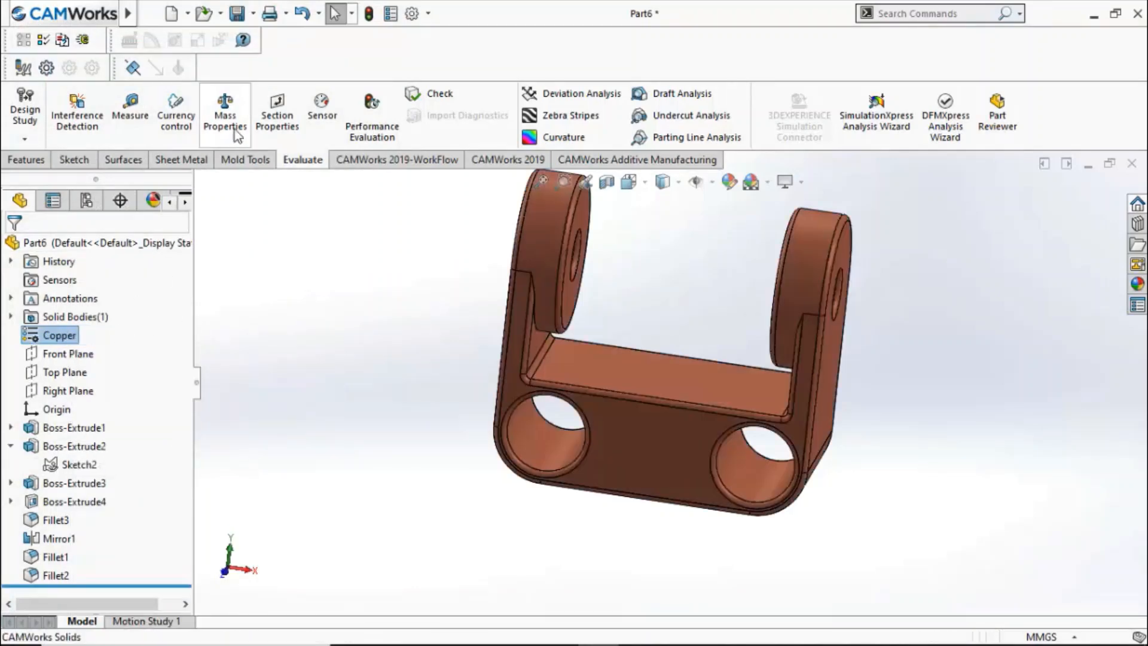
pyautogui.click(236, 136)
pyautogui.moveTo(102, 261); pyautogui.dragTo(81, 261)
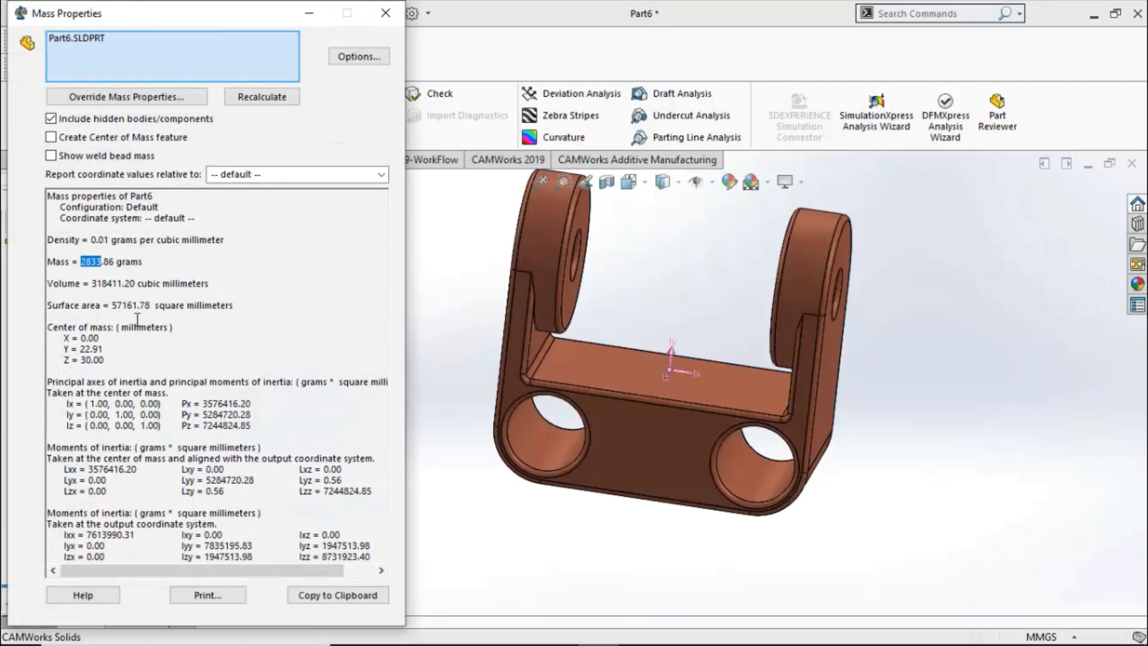
pyautogui.click(386, 13)
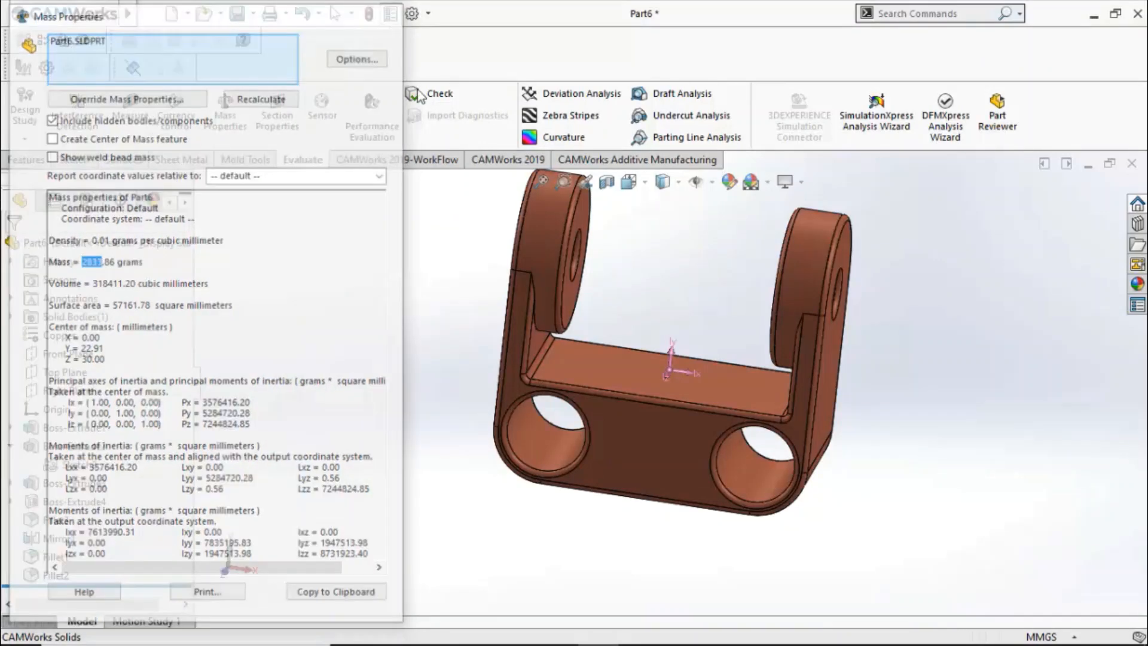
pyautogui.scroll(4, 723, 405)
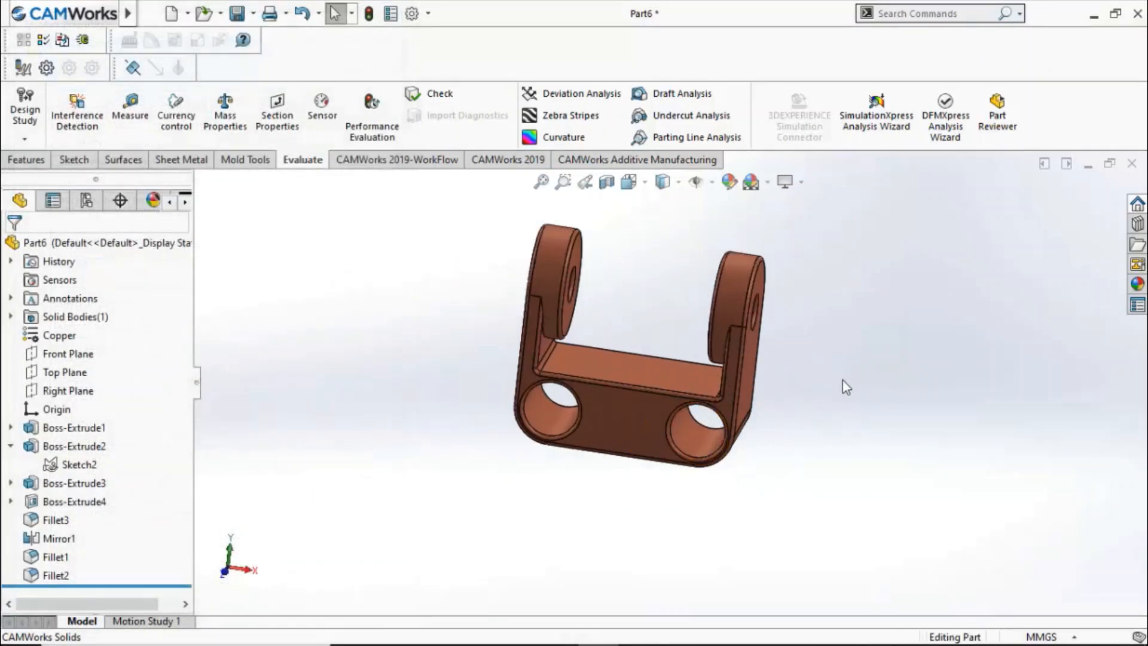